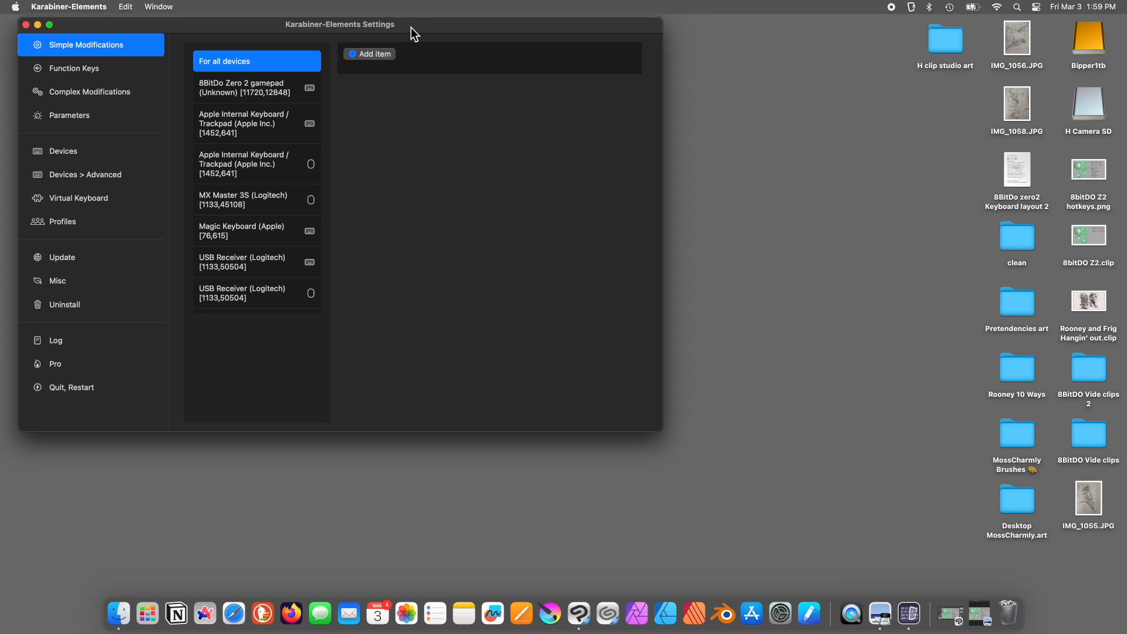
Open the minimized 8bitDO Z2 hotkeys.png reference image and reposition the Karabiner-Elements settings window beside it.
{"action": "left_click", "coordinate": [980, 614]}
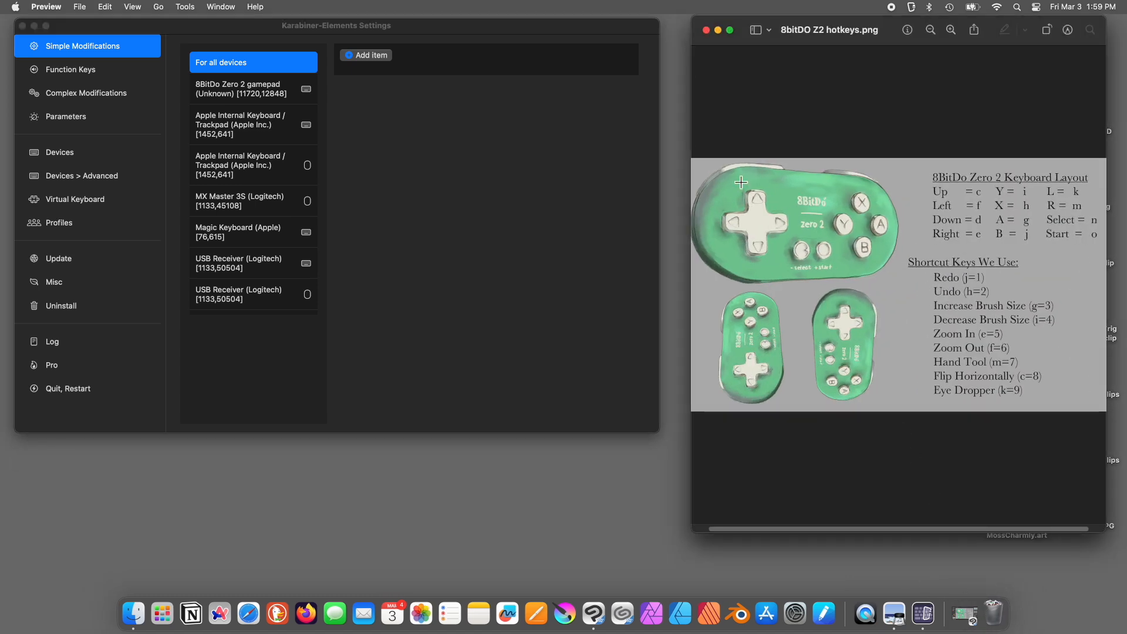
{"action": "left_click_drag", "start_coordinate": [596, 30], "coordinate": [620, 30]}
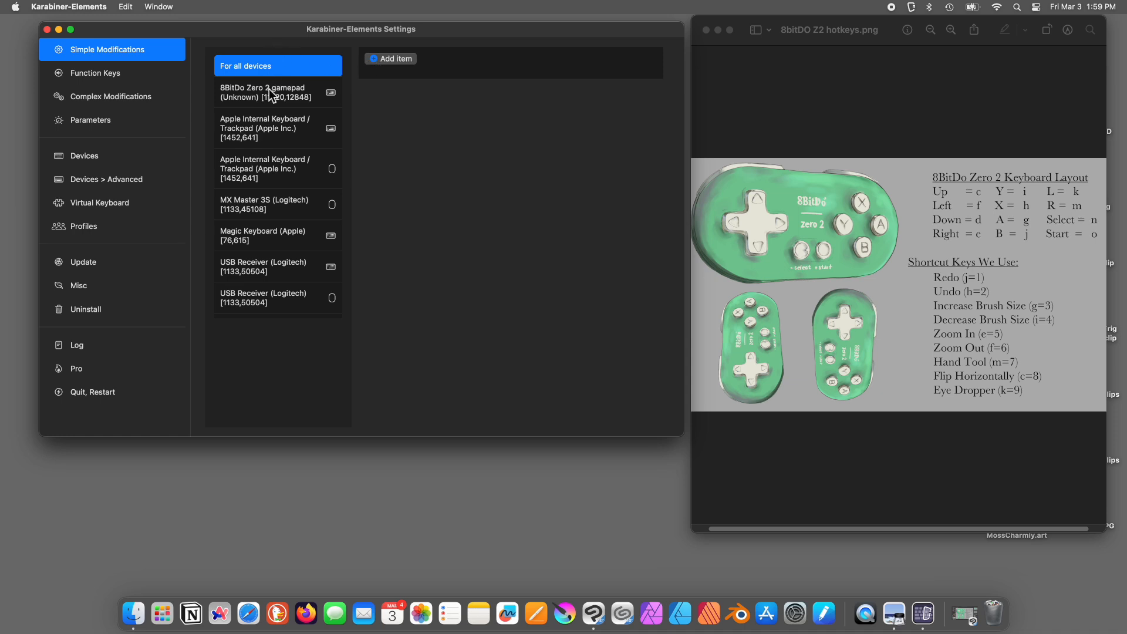
Add nine empty simple modification items for the 8BitDo Zero 2 gamepad.
{"action": "left_click", "coordinate": [270, 91]}
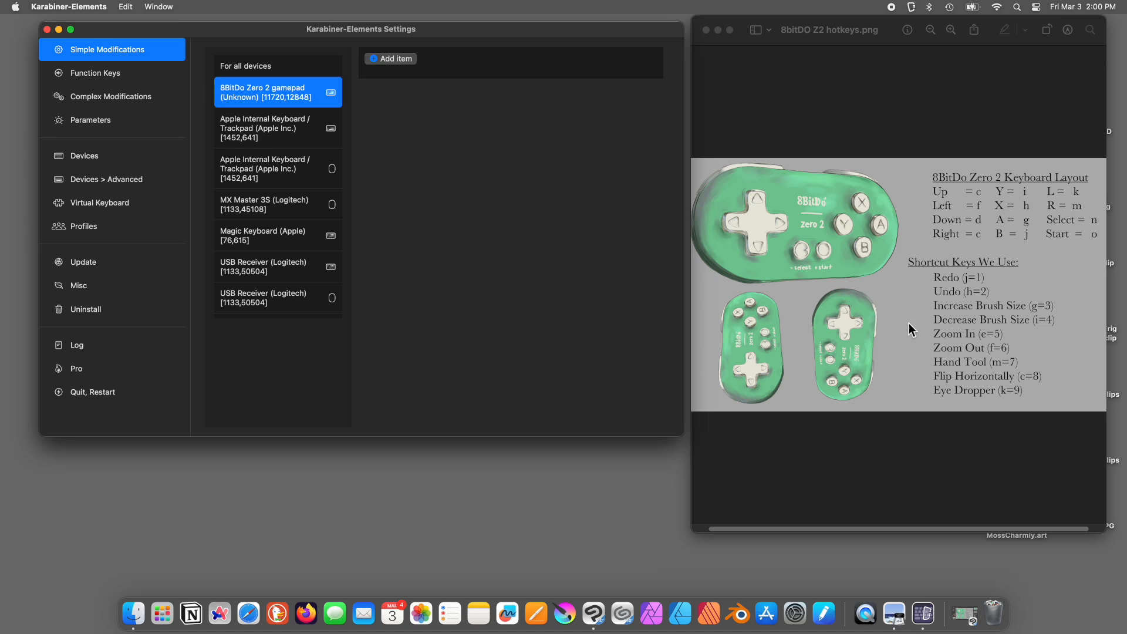
{"action": "left_click", "coordinate": [378, 61]}
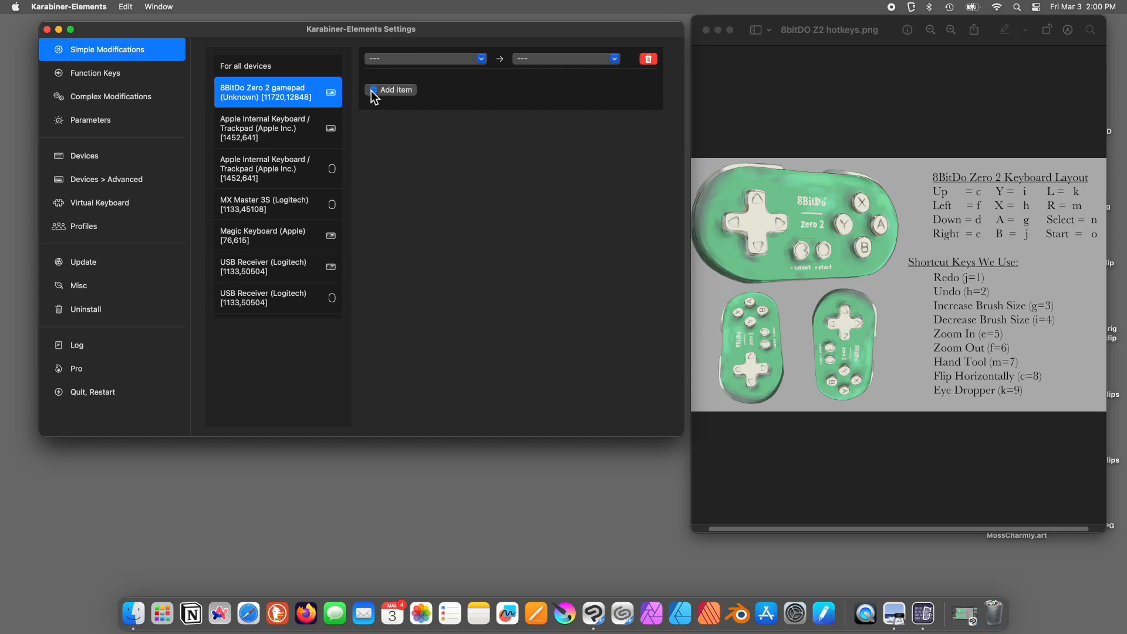
{"action": "left_click", "coordinate": [374, 91]}
{"action": "left_click", "coordinate": [375, 110]}
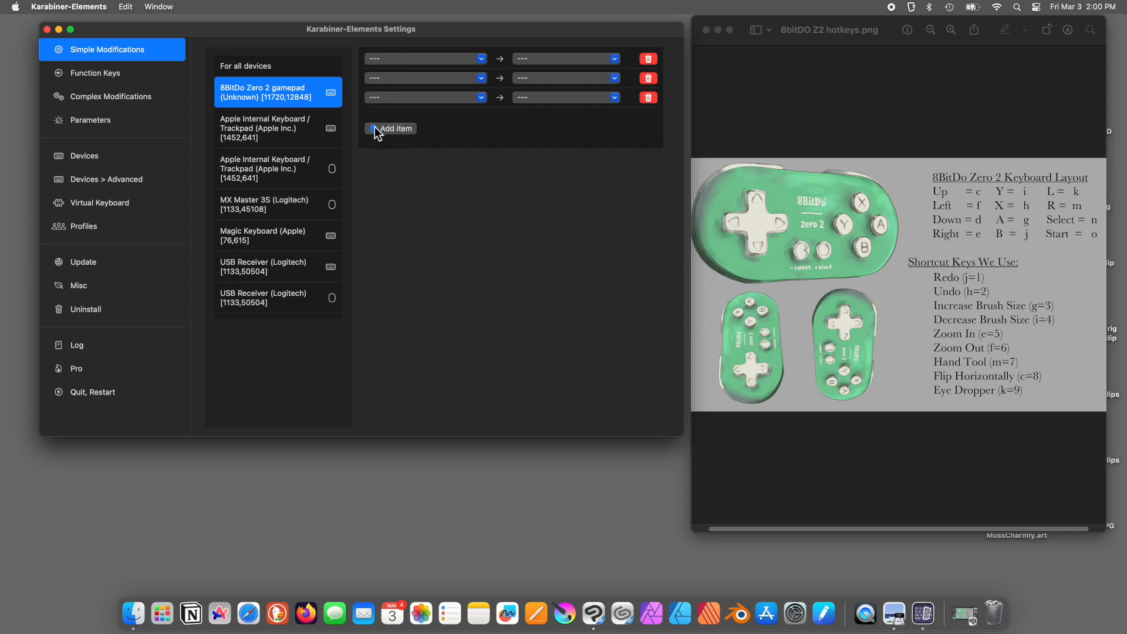
{"action": "left_click", "coordinate": [375, 128]}
{"action": "left_click", "coordinate": [375, 147]}
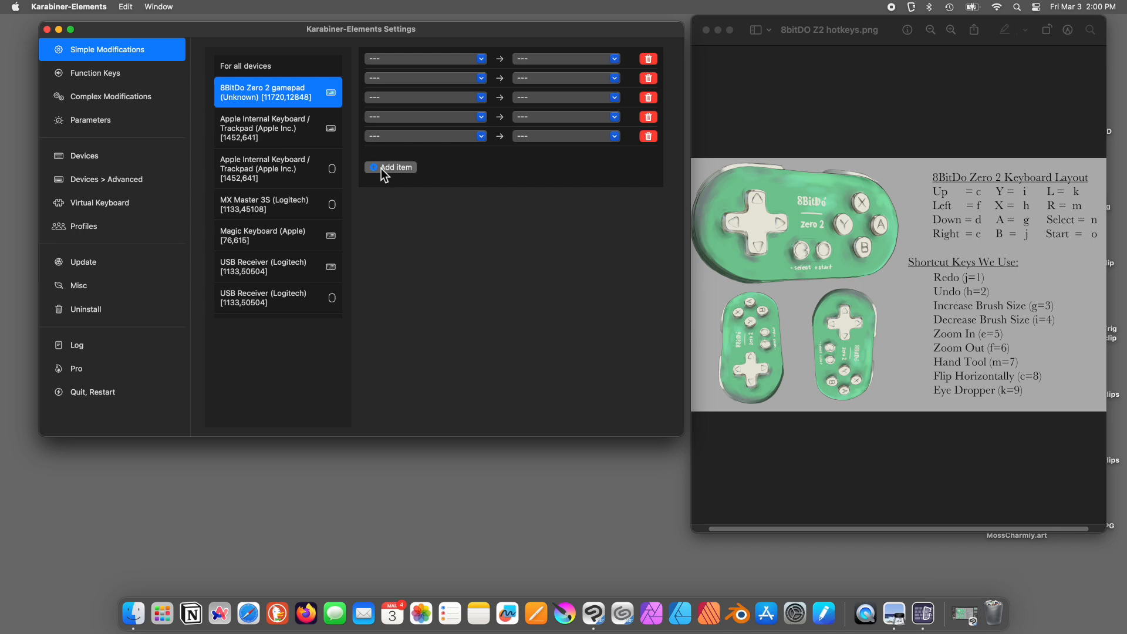
{"action": "left_click", "coordinate": [381, 168]}
{"action": "left_click", "coordinate": [376, 187]}
{"action": "left_click", "coordinate": [375, 205]}
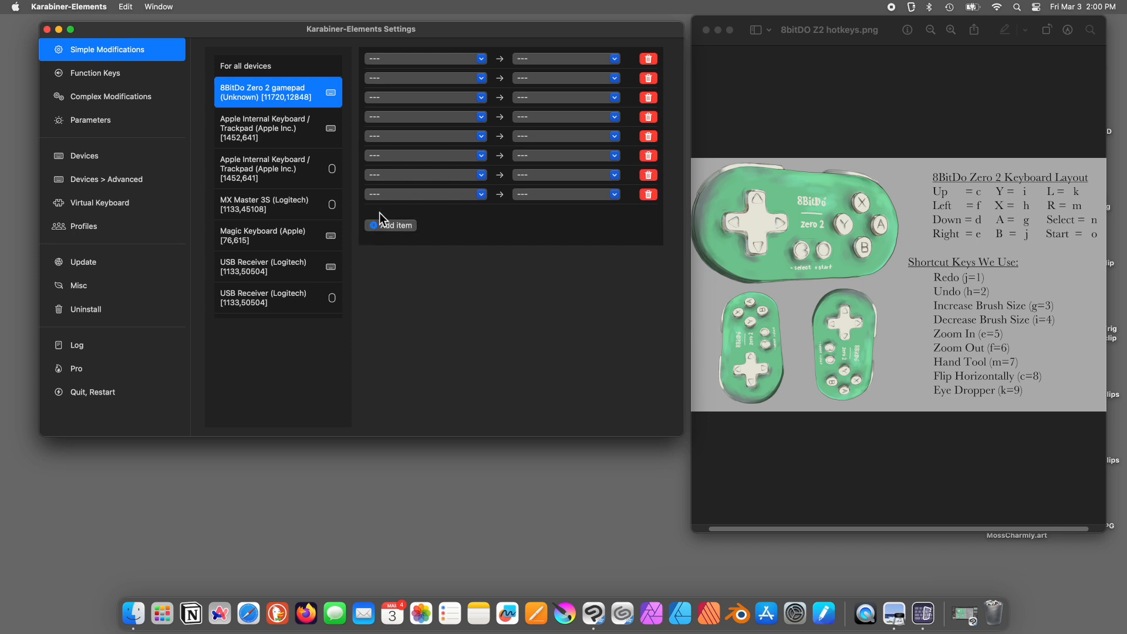
{"action": "left_click", "coordinate": [380, 225]}
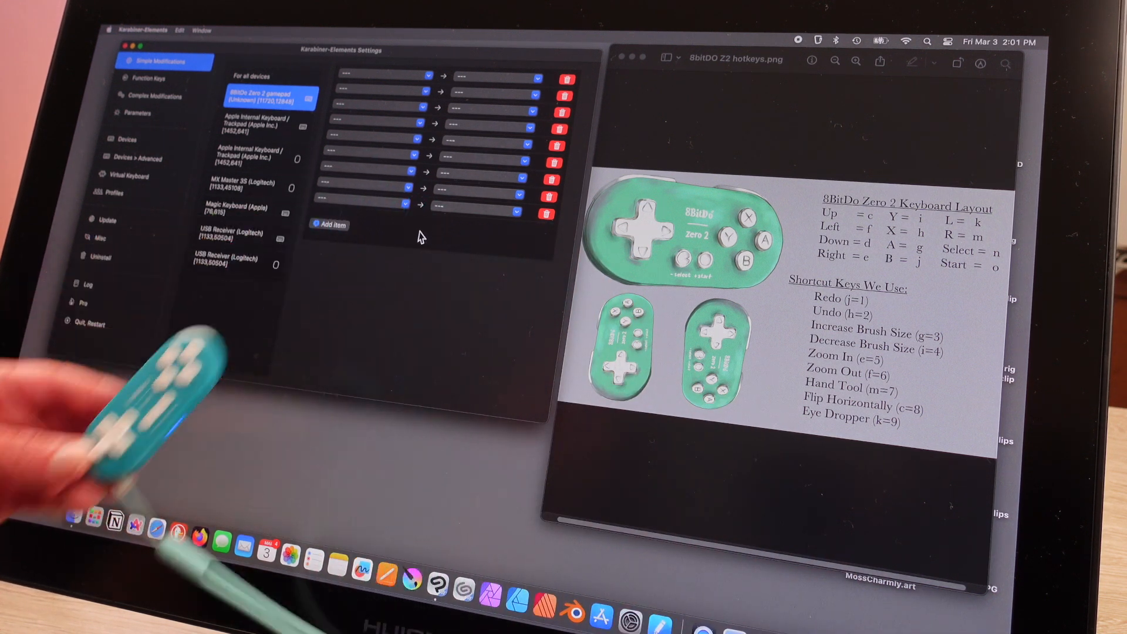
{"action": "left_click", "coordinate": [357, 76]}
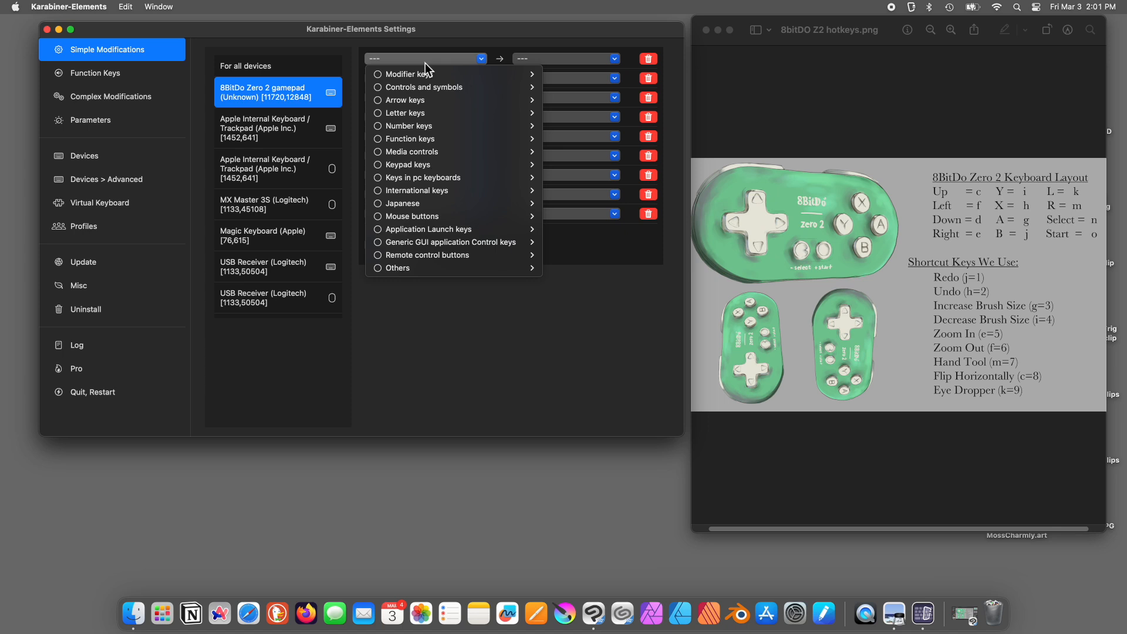
{"action": "mouse_move", "coordinate": [416, 113]}
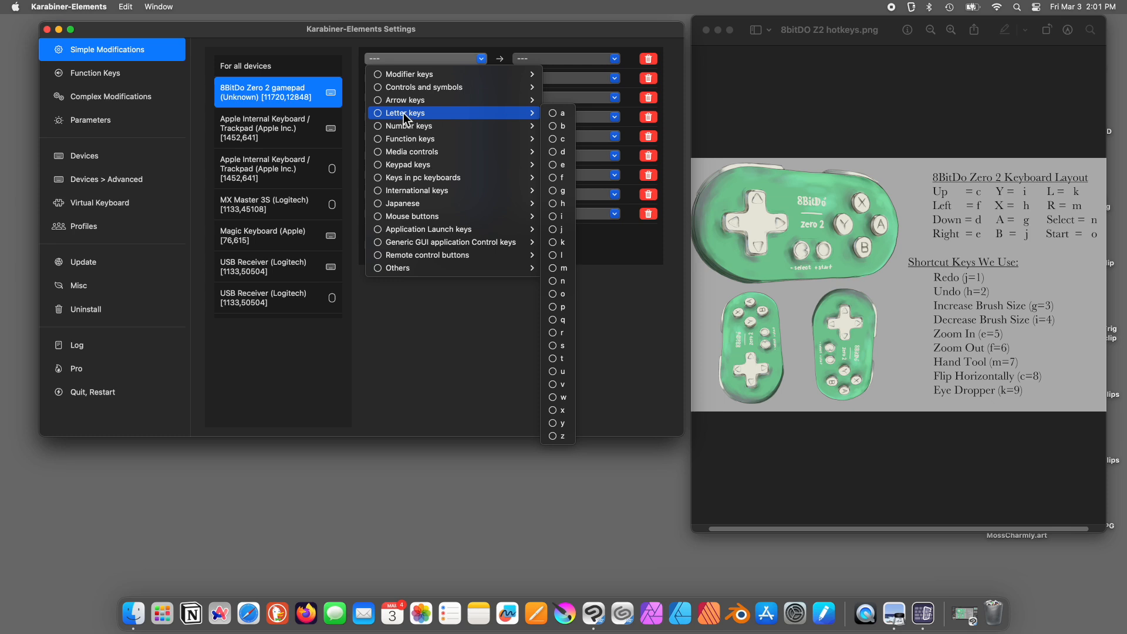
{"action": "left_click", "coordinate": [388, 59]}
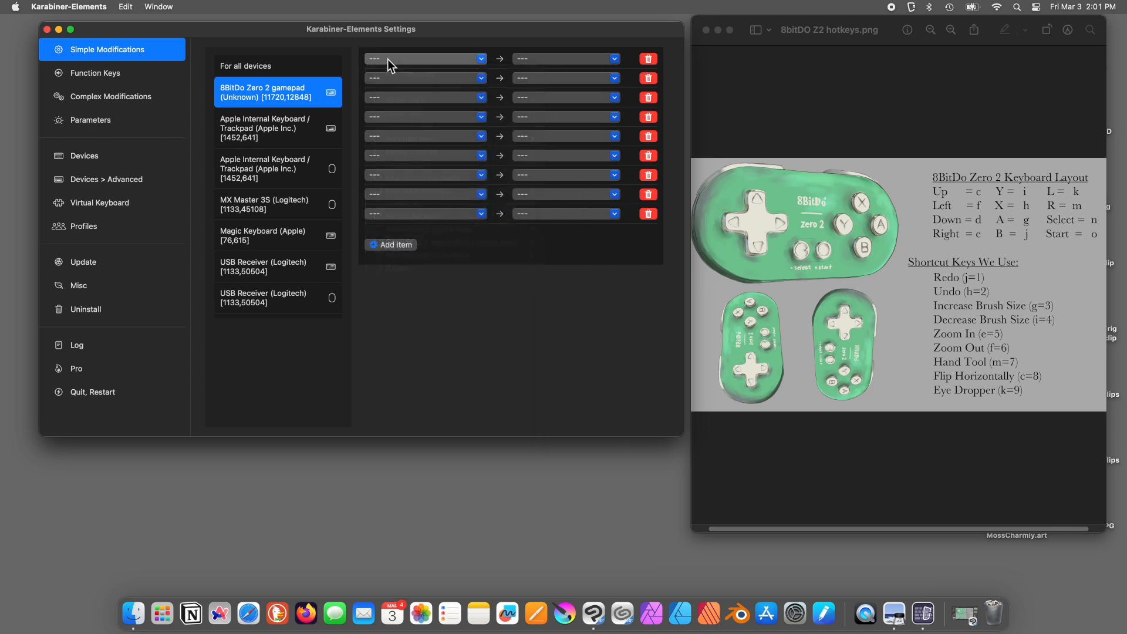
Map the letter key j to the number key 1 in the first modification item.
{"action": "left_click", "coordinate": [479, 61]}
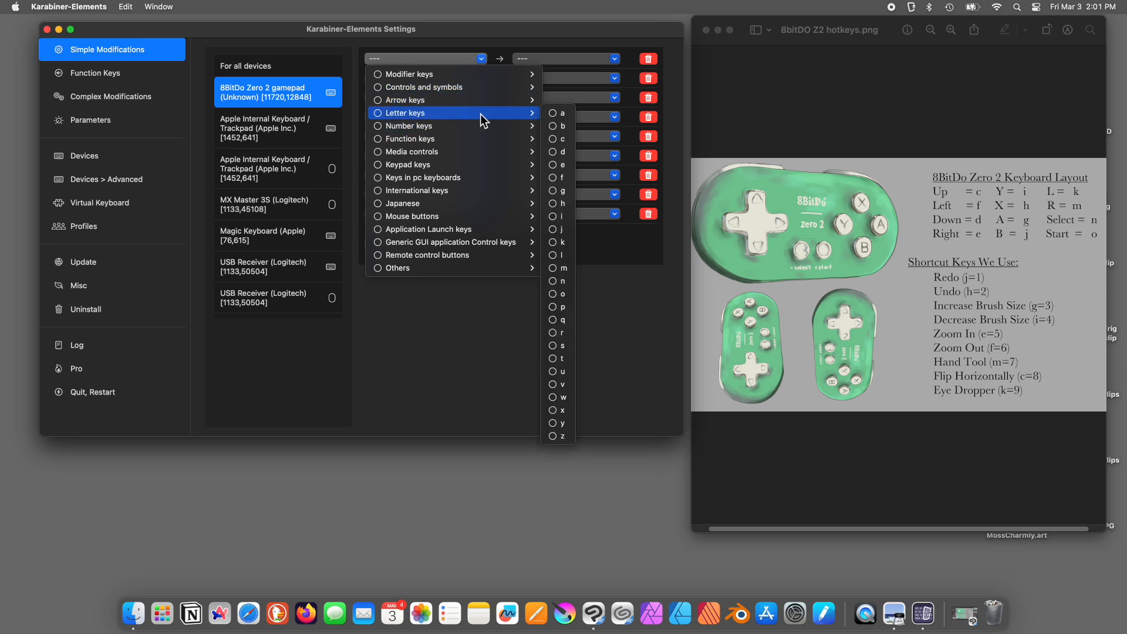
{"action": "left_click", "coordinate": [561, 230]}
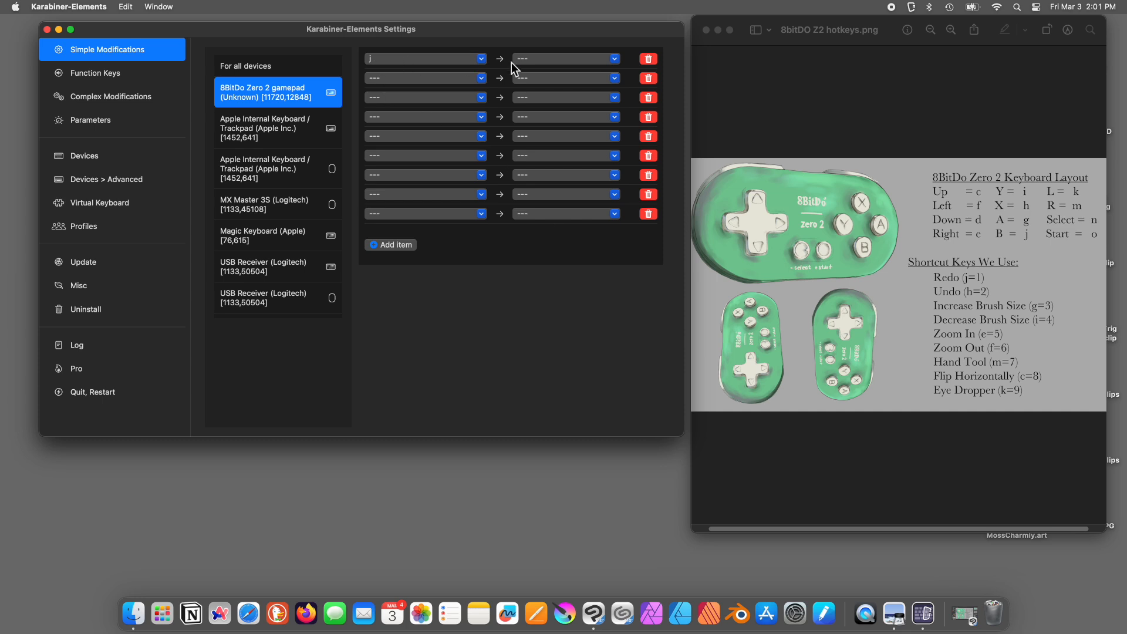
{"action": "left_click", "coordinate": [539, 62]}
{"action": "mouse_move", "coordinate": [530, 115]}
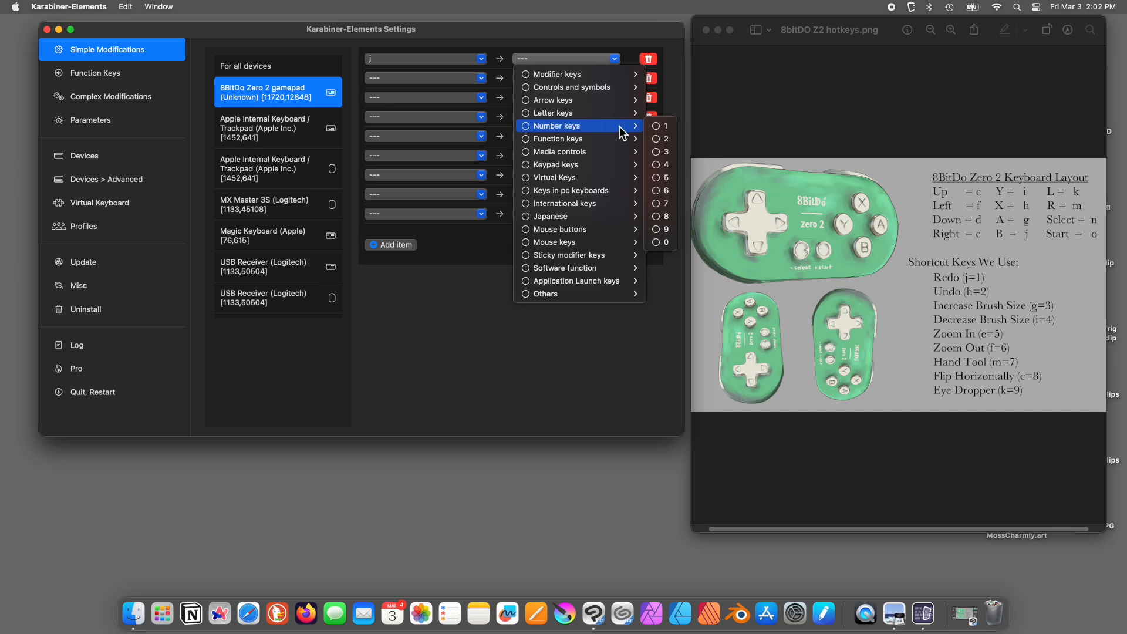
{"action": "left_click", "coordinate": [655, 127]}
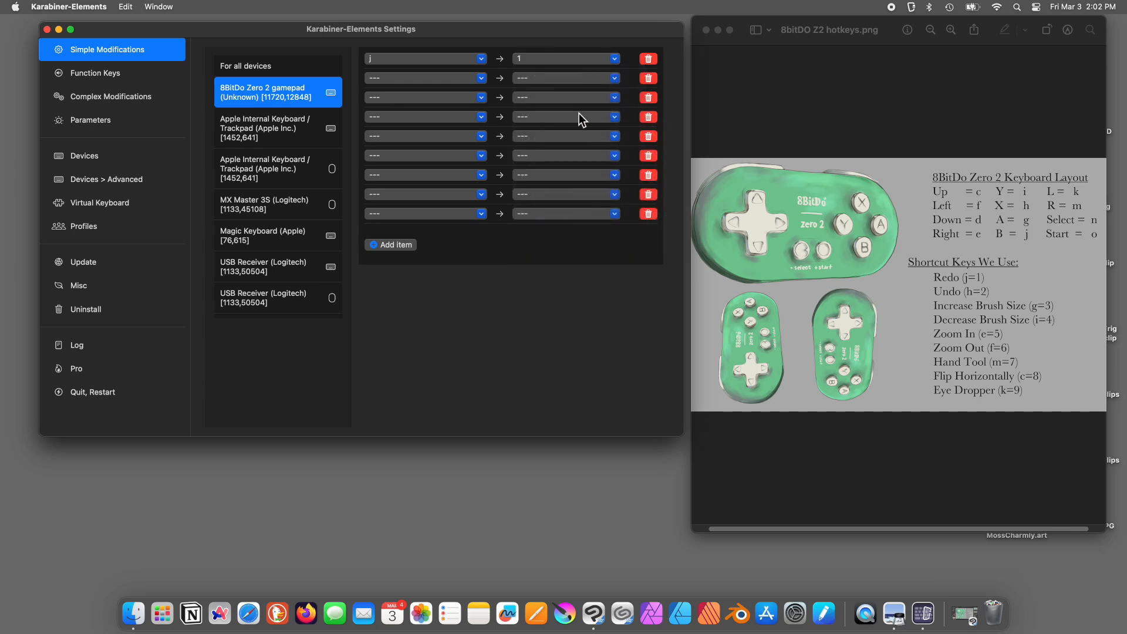
Map the letter key h to the number key 2 in the second modification item.
{"action": "left_click", "coordinate": [440, 81]}
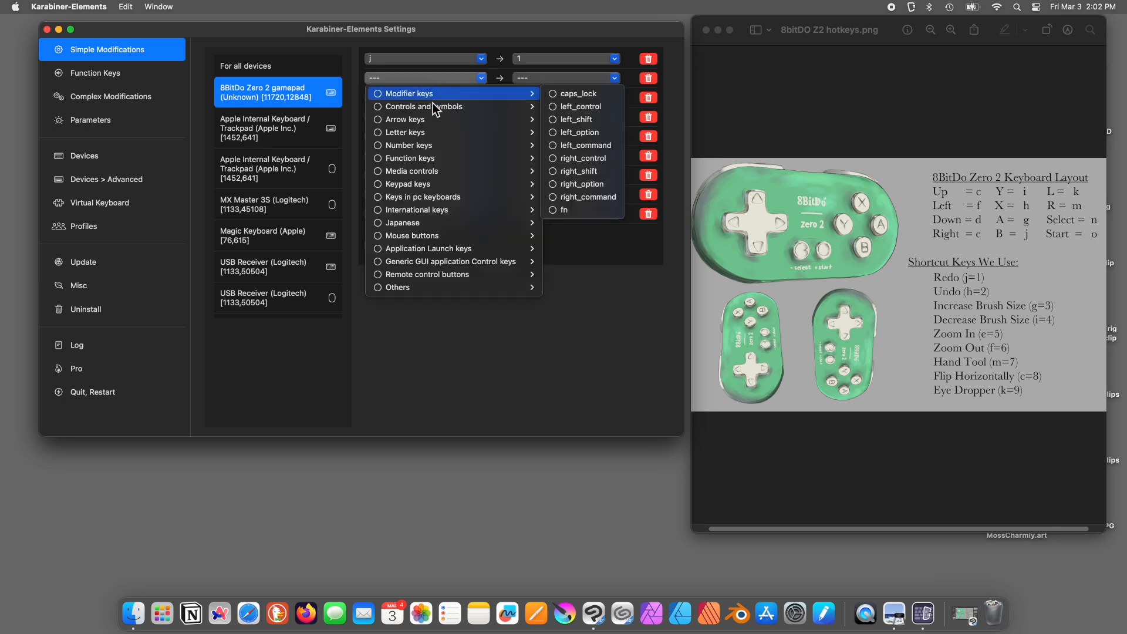
{"action": "mouse_move", "coordinate": [404, 159]}
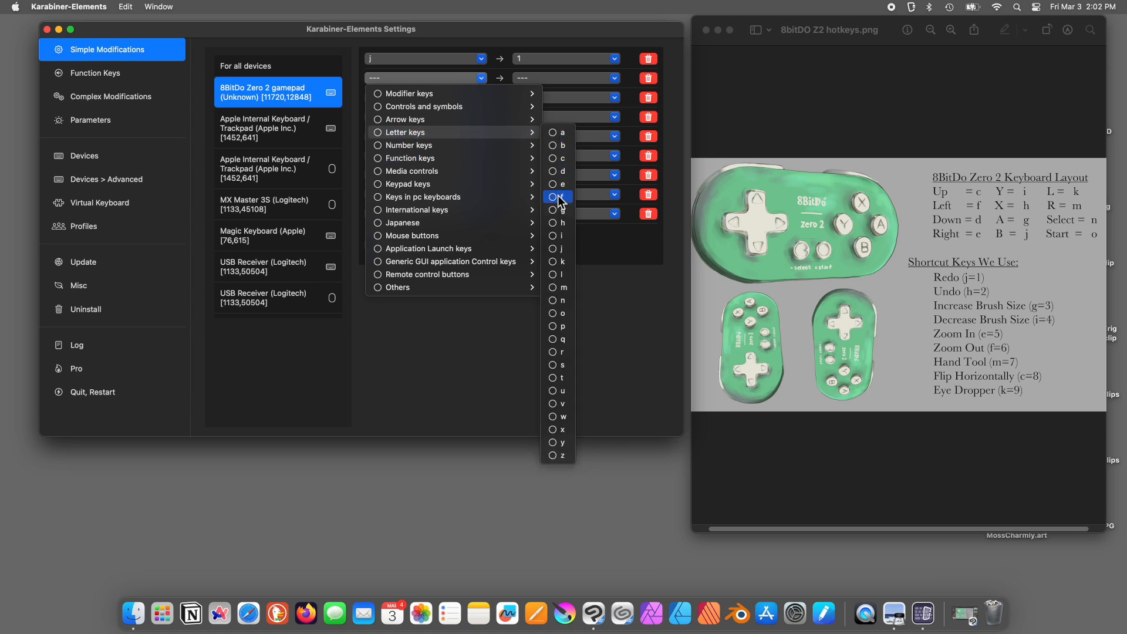
{"action": "left_click", "coordinate": [558, 222]}
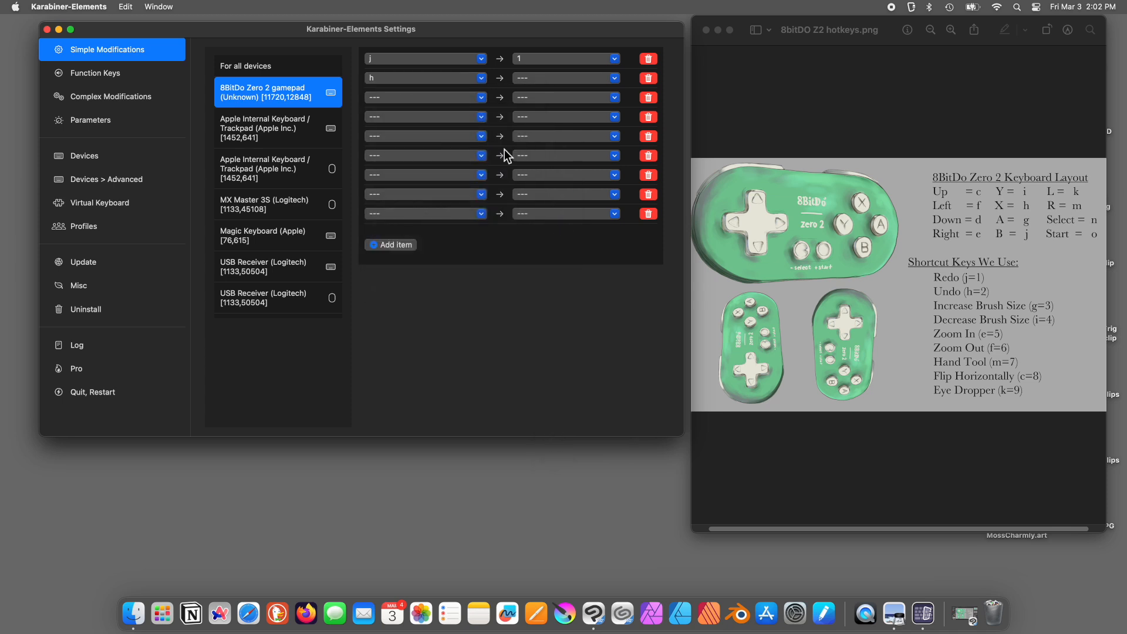
{"action": "left_click", "coordinate": [541, 79]}
{"action": "mouse_move", "coordinate": [531, 135]}
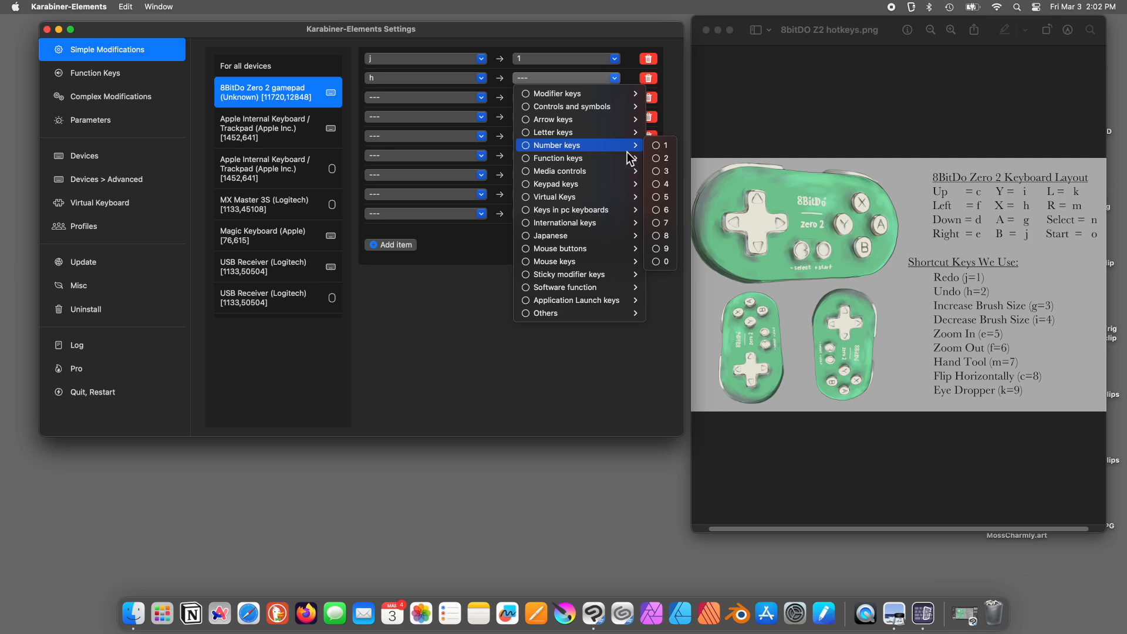
{"action": "left_click", "coordinate": [657, 158]}
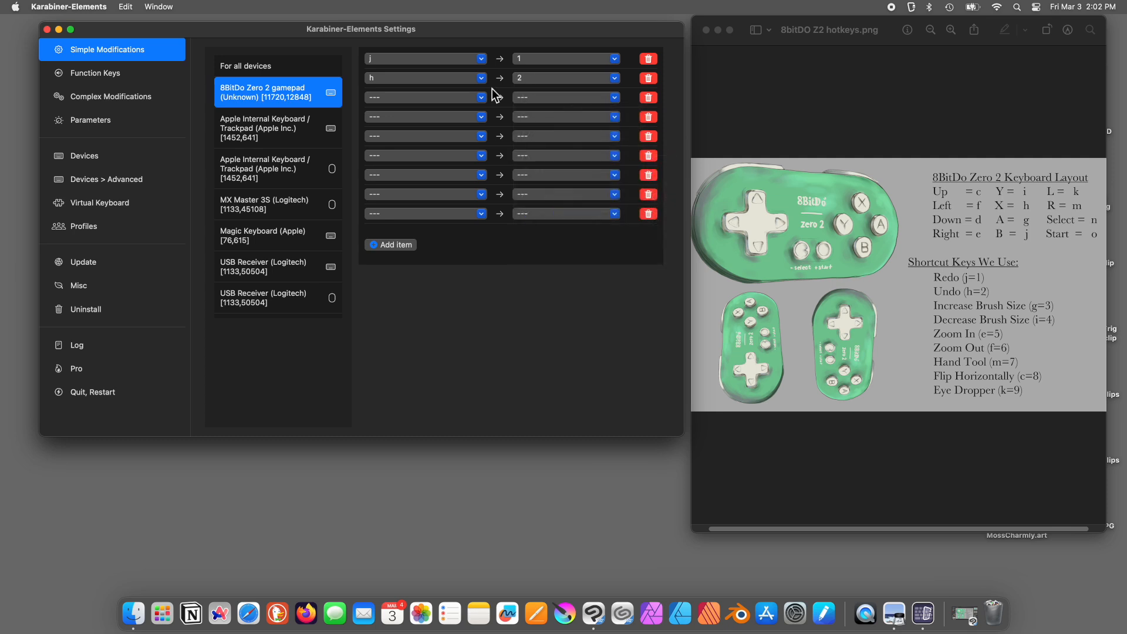
Map the letter key g to the number key 3 in the third modification item.
{"action": "left_click", "coordinate": [431, 99]}
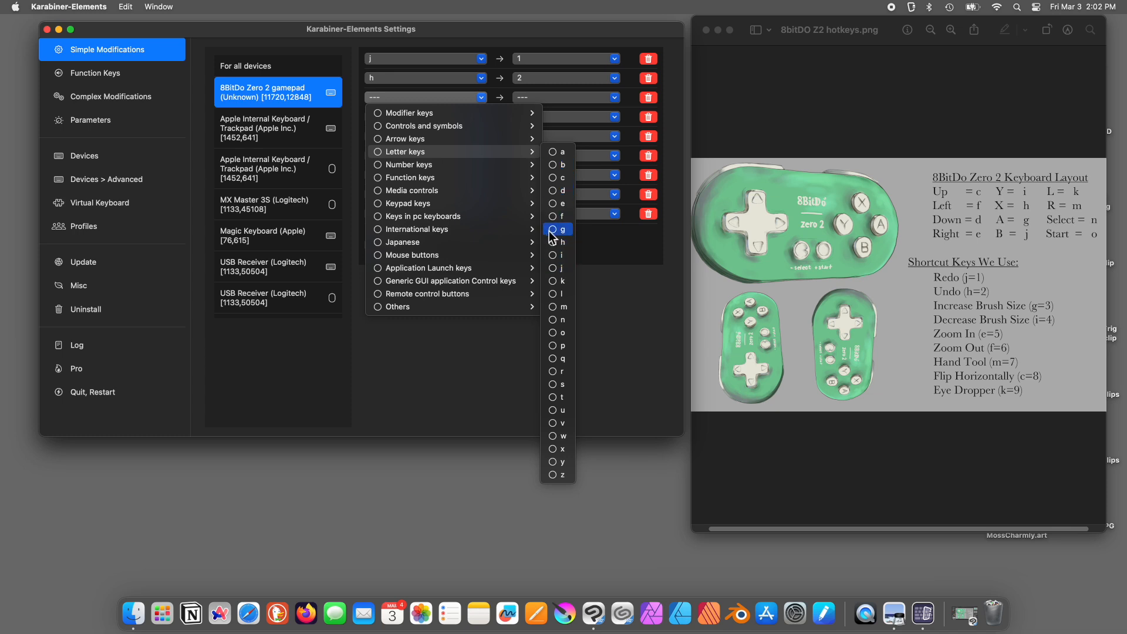
{"action": "left_click", "coordinate": [550, 230]}
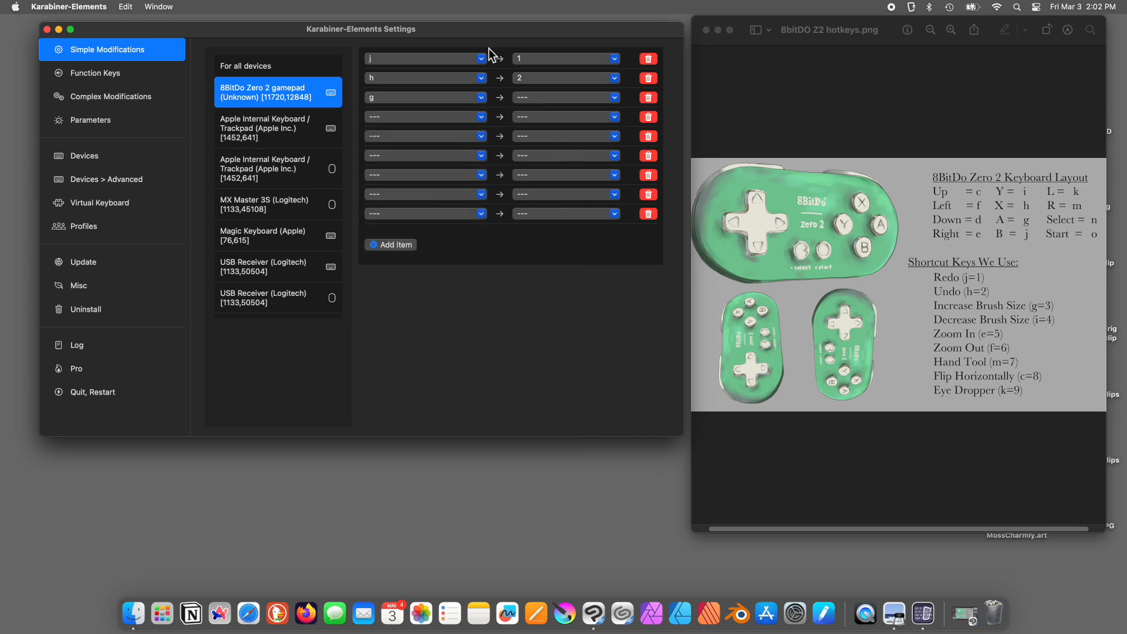
{"action": "left_click", "coordinate": [535, 100]}
{"action": "mouse_move", "coordinate": [531, 153]}
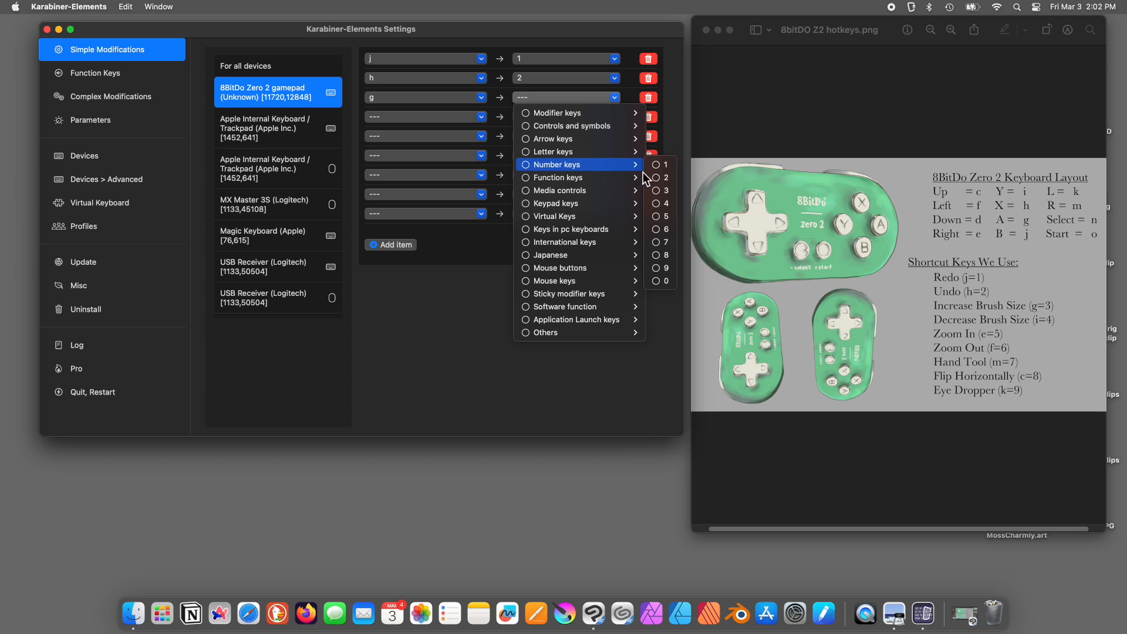
{"action": "mouse_move", "coordinate": [628, 165]}
{"action": "left_click", "coordinate": [659, 194]}
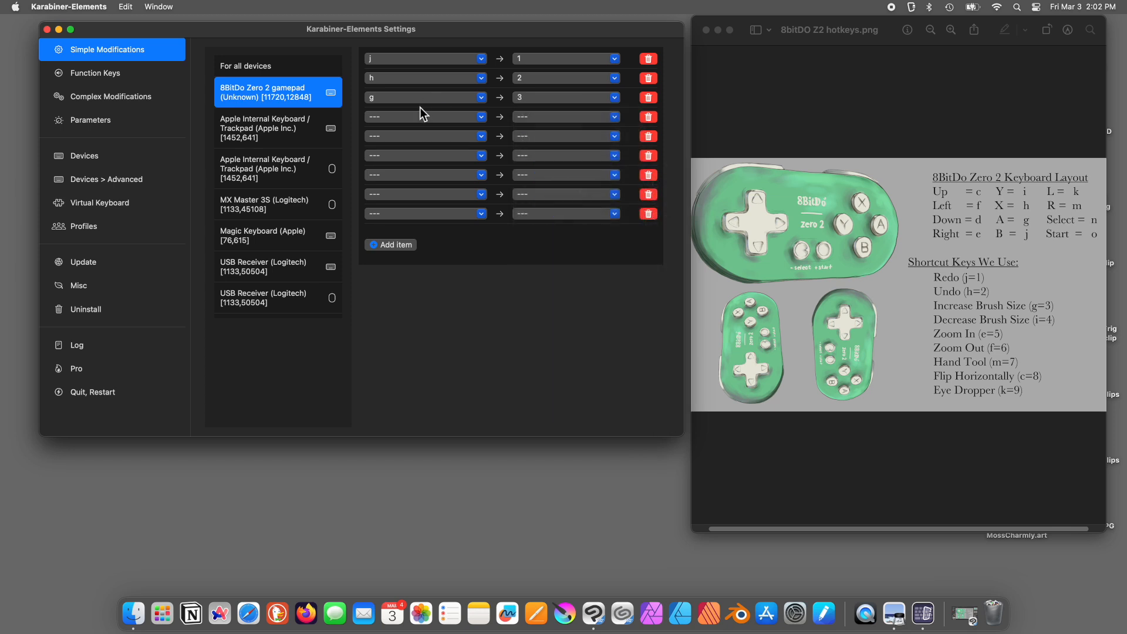
Map the letter key i to the number key 4 in the fourth modification item.
{"action": "left_click", "coordinate": [417, 117]}
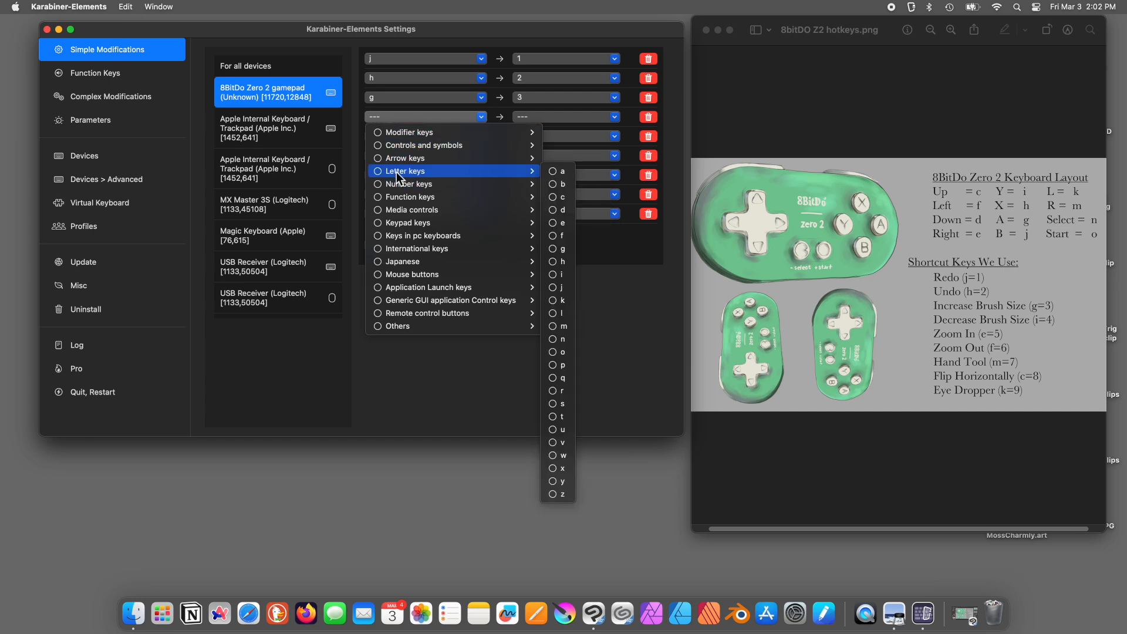
{"action": "left_click", "coordinate": [555, 274]}
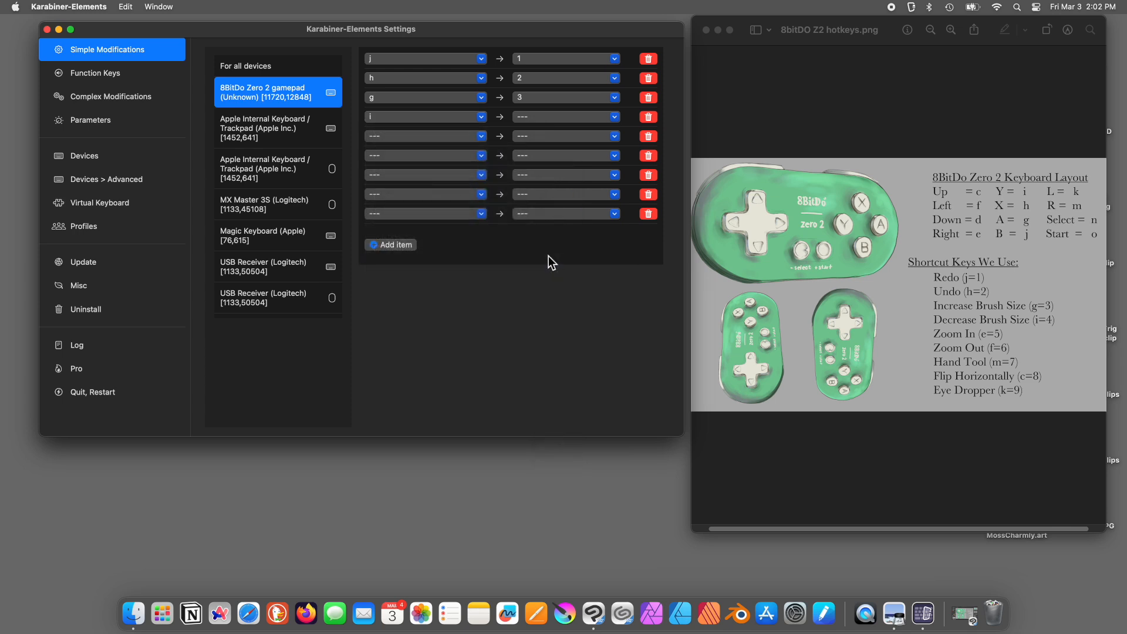
{"action": "left_click", "coordinate": [559, 121]}
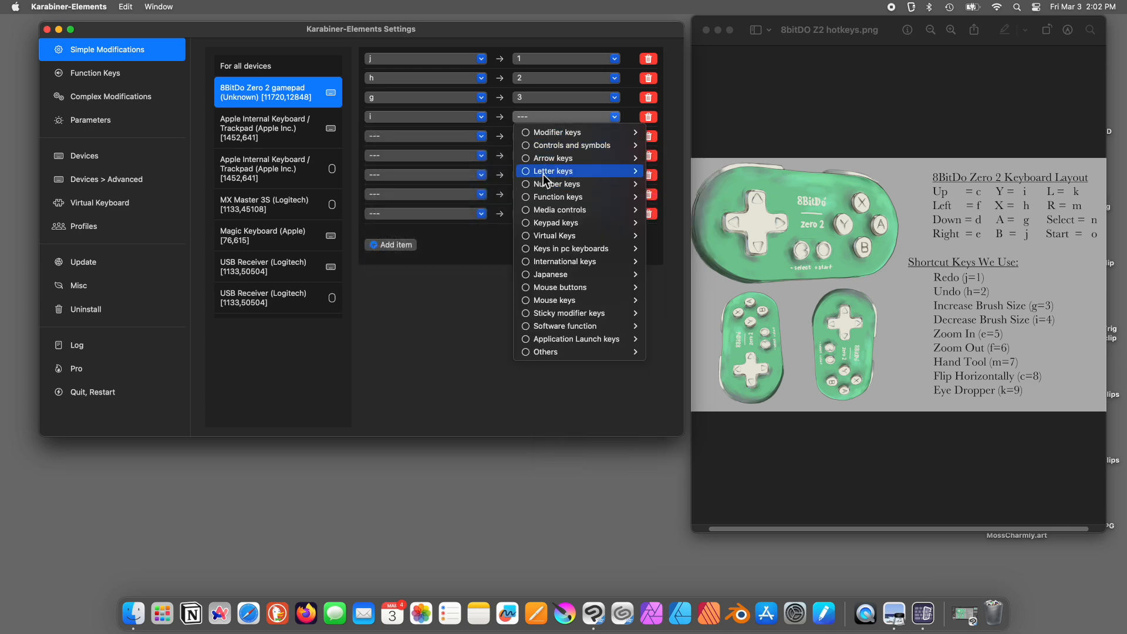
{"action": "mouse_move", "coordinate": [560, 188]}
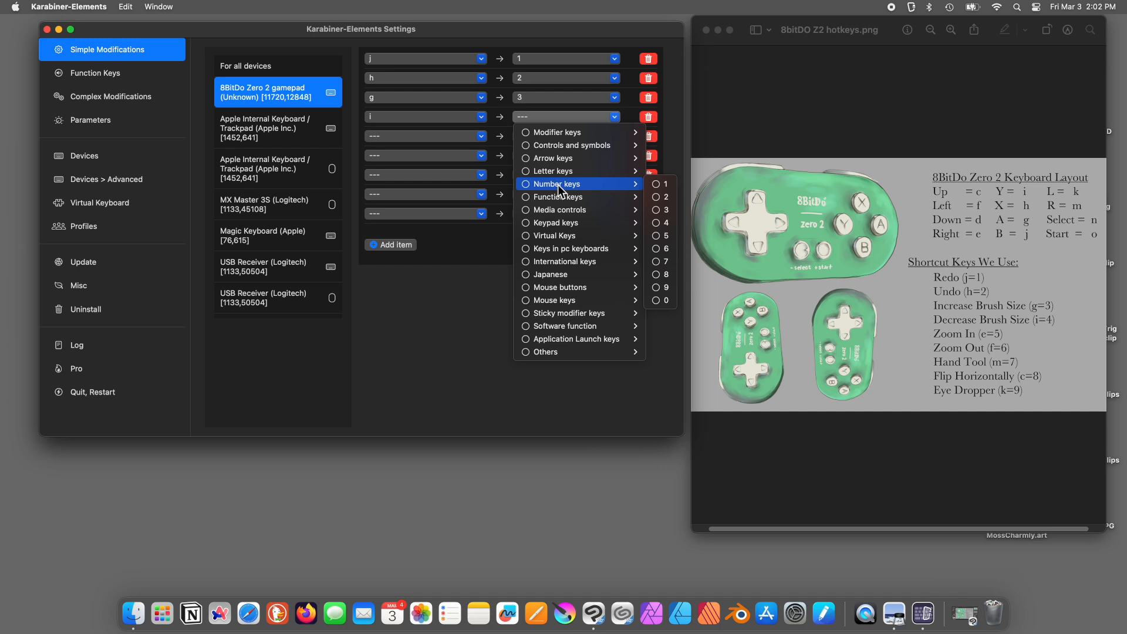
{"action": "left_click", "coordinate": [662, 224]}
Map the letter key e to the number key 5 in the fifth modification item.
{"action": "left_click", "coordinate": [410, 138]}
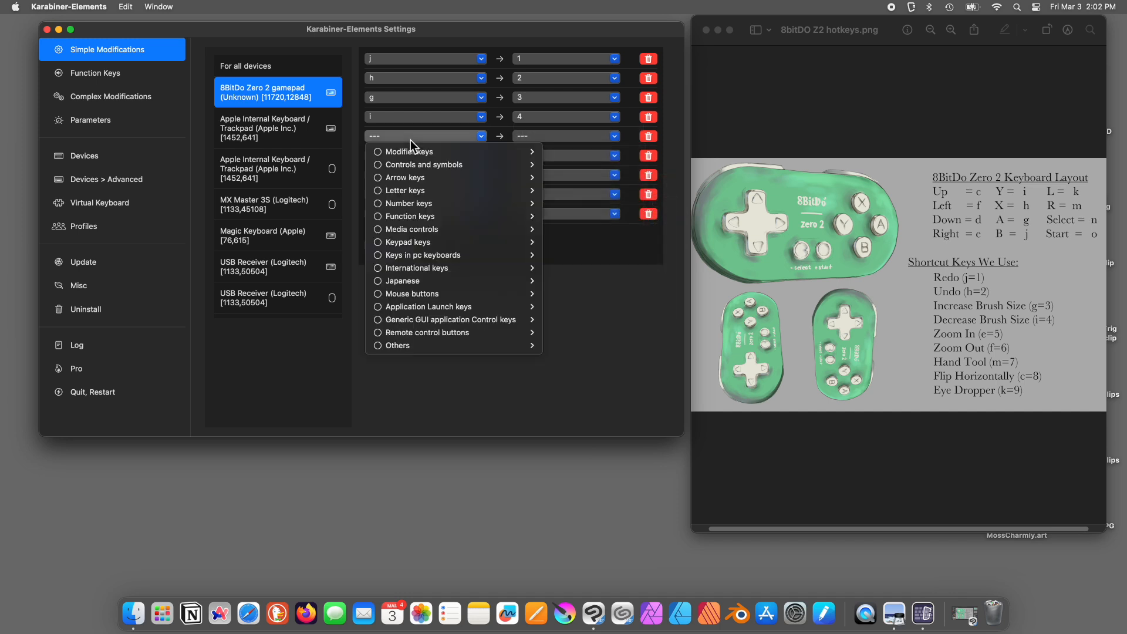
{"action": "mouse_move", "coordinate": [402, 194]}
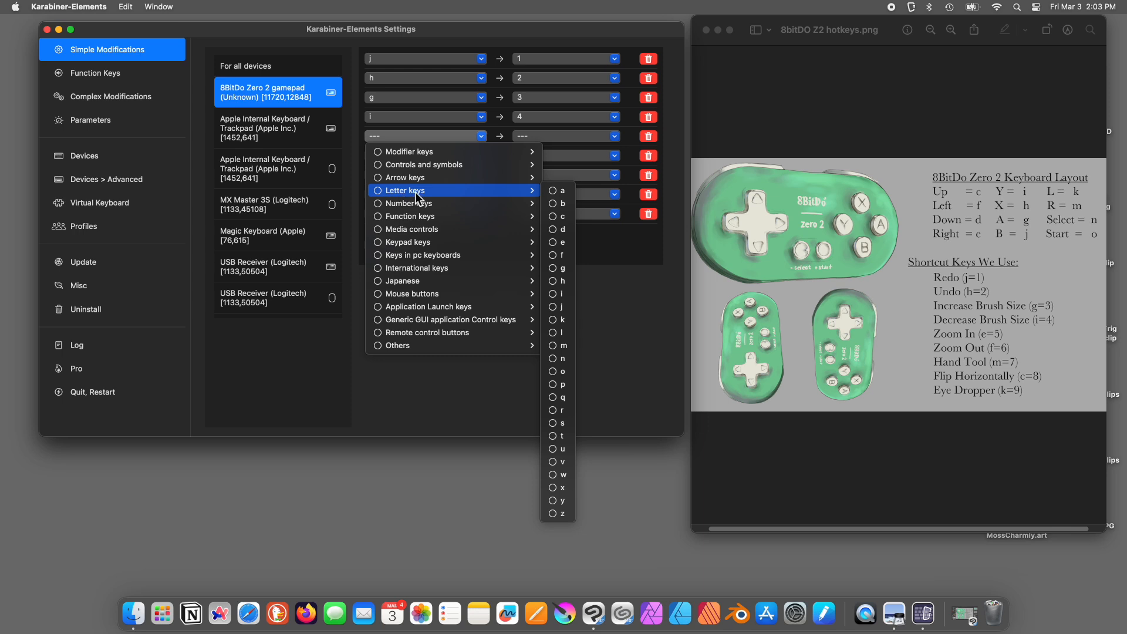
{"action": "left_click", "coordinate": [560, 242]}
{"action": "left_click", "coordinate": [540, 136]}
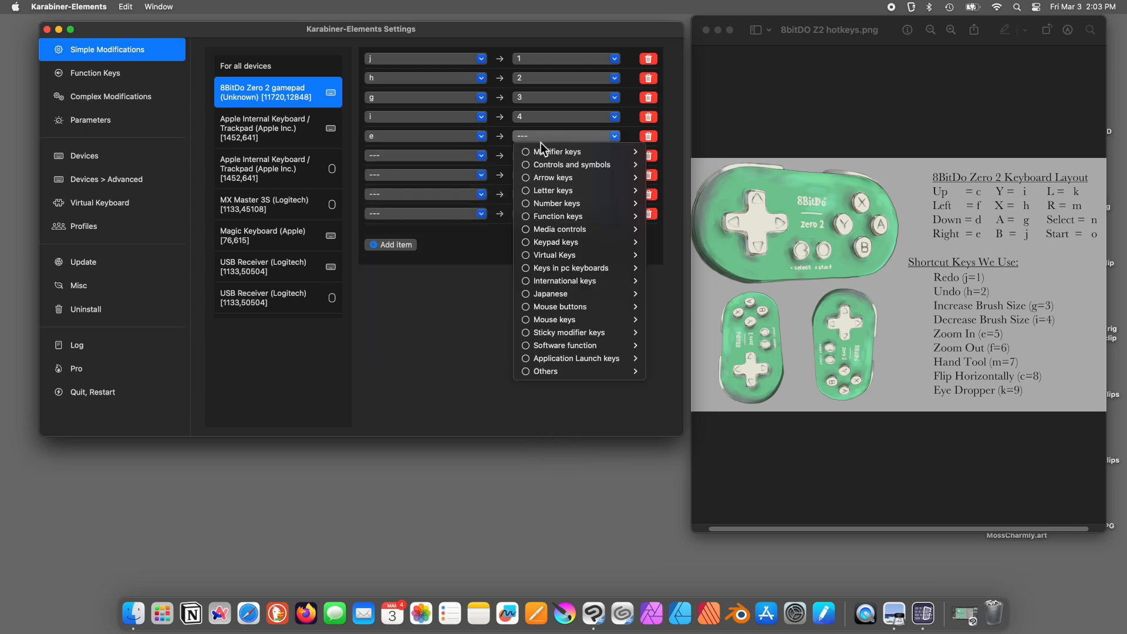
{"action": "mouse_move", "coordinate": [540, 204]}
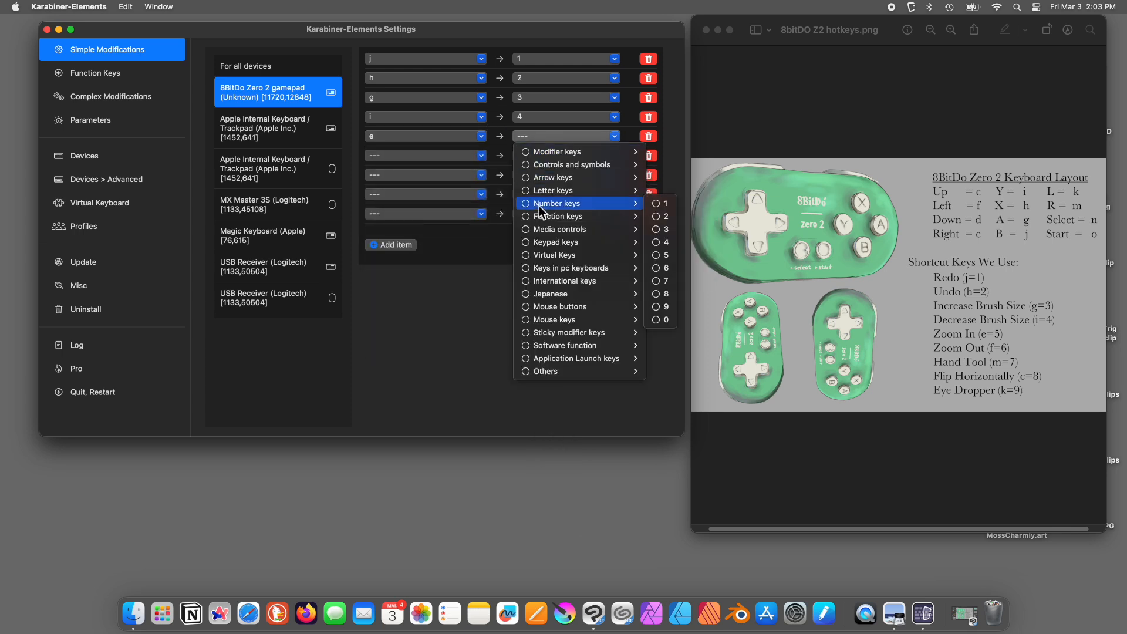
{"action": "left_click", "coordinate": [666, 255]}
Map the letter key f to the number key 6 in the sixth modification item.
{"action": "left_click", "coordinate": [453, 156]}
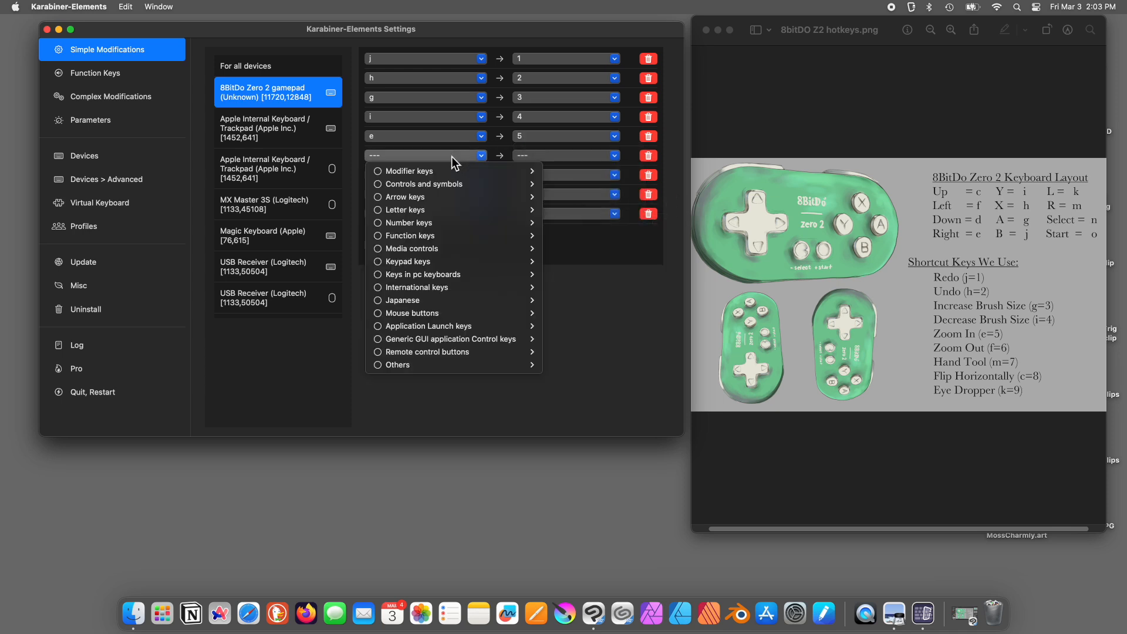
{"action": "mouse_move", "coordinate": [430, 210]}
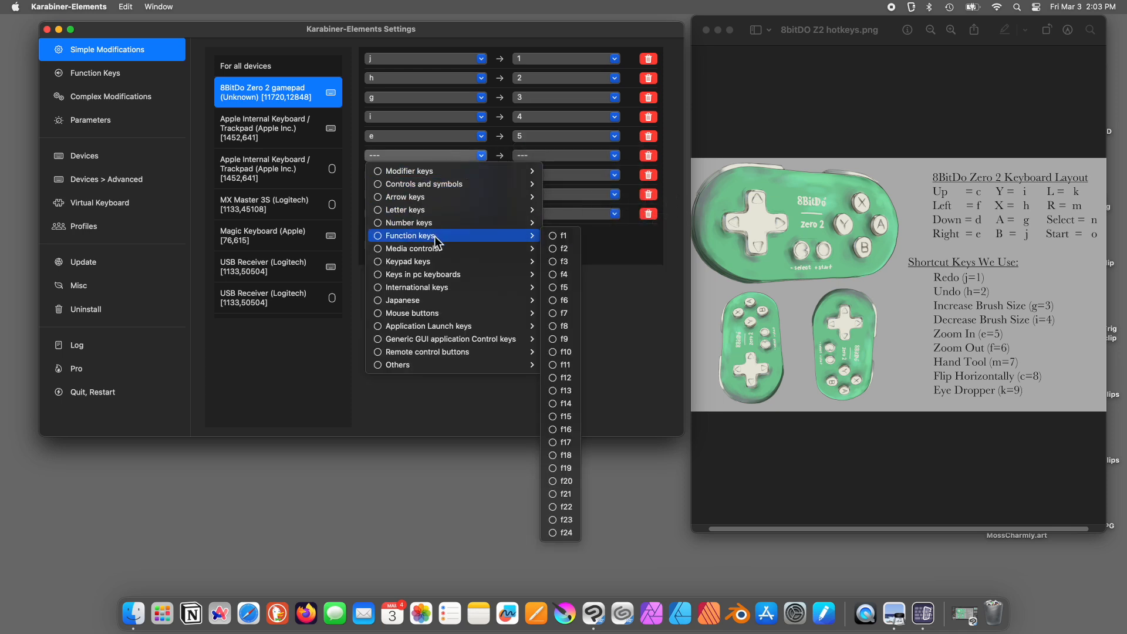
{"action": "mouse_move", "coordinate": [511, 223]}
{"action": "mouse_move", "coordinate": [475, 209]}
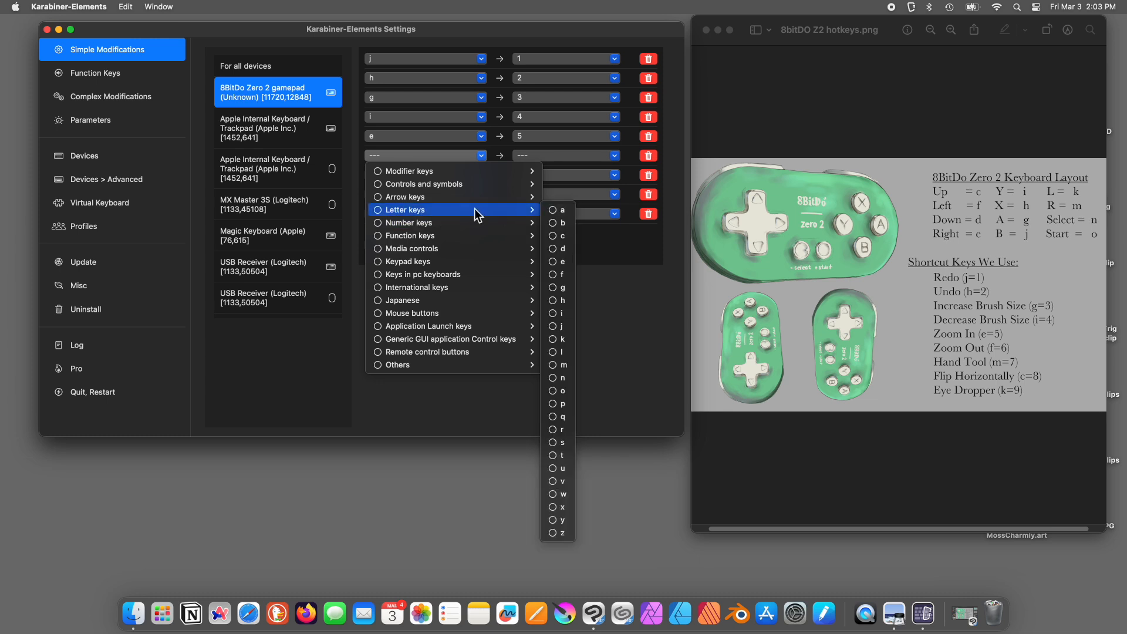
{"action": "left_click", "coordinate": [559, 275]}
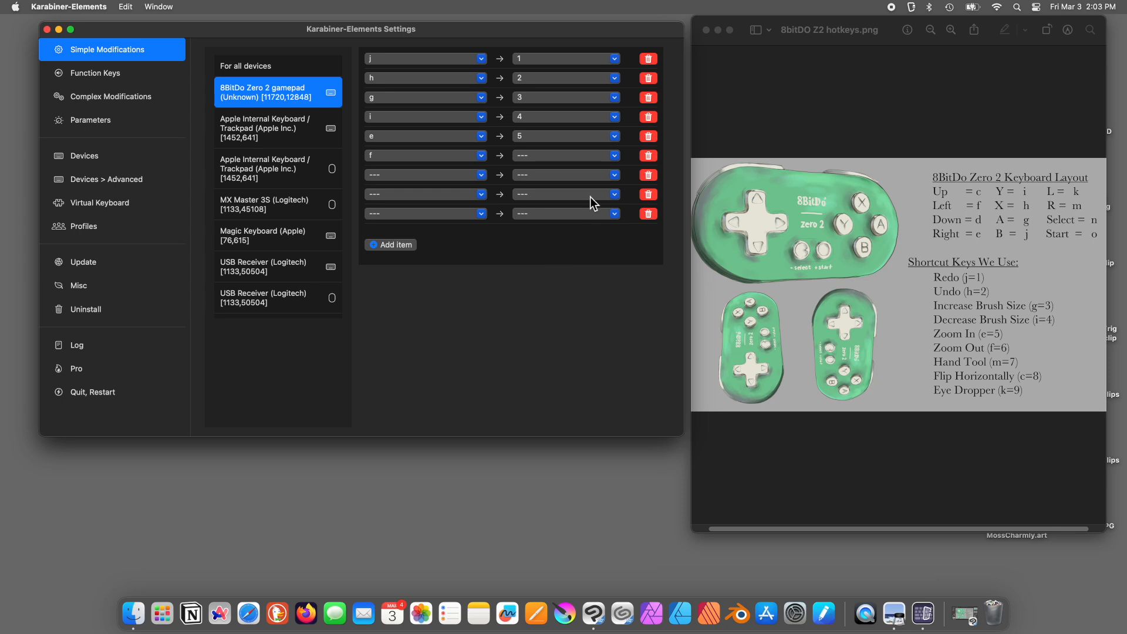
{"action": "left_click", "coordinate": [529, 156]}
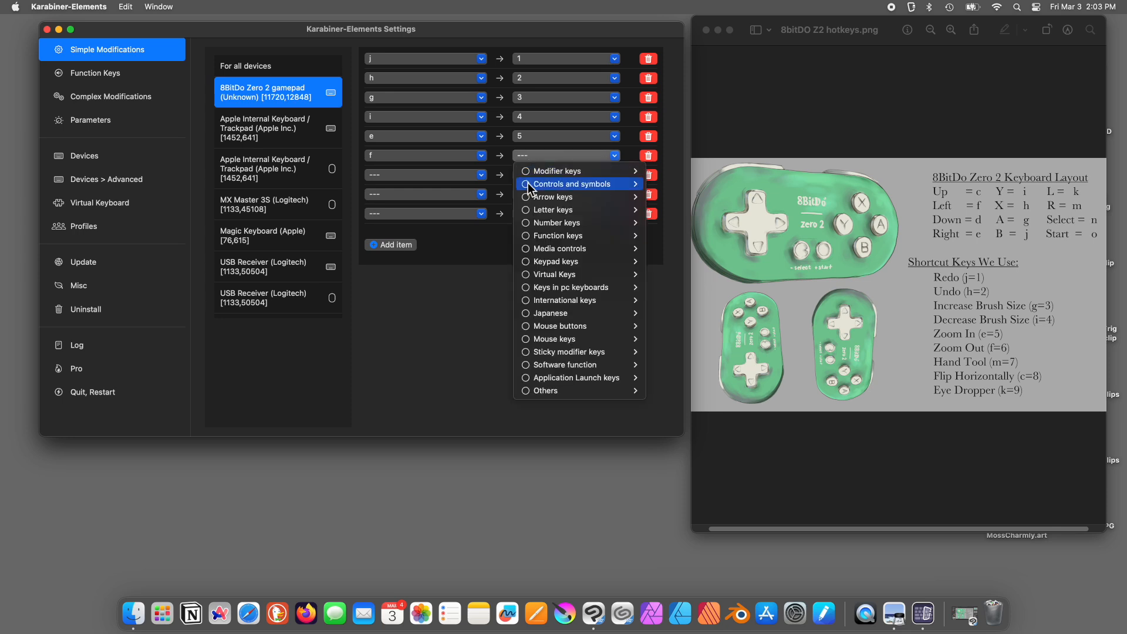
{"action": "mouse_move", "coordinate": [526, 212]}
{"action": "mouse_move", "coordinate": [630, 225]}
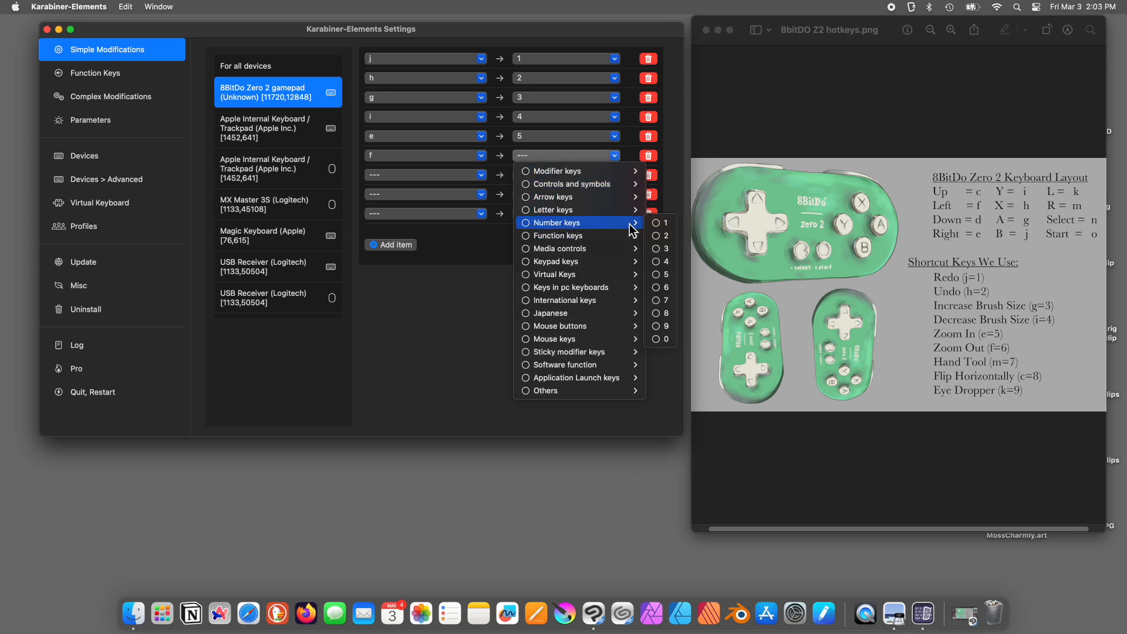
{"action": "left_click", "coordinate": [662, 287]}
Map the letter key m to the number key 7 in the seventh modification item.
{"action": "left_click", "coordinate": [442, 174]}
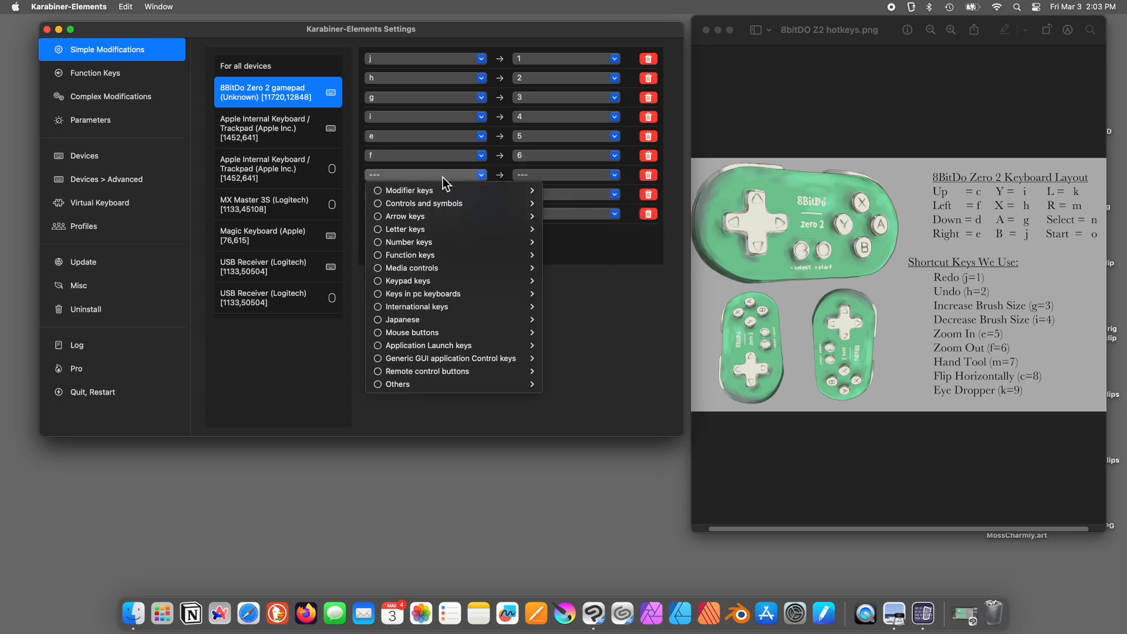
{"action": "mouse_move", "coordinate": [439, 189]}
{"action": "mouse_move", "coordinate": [406, 227]}
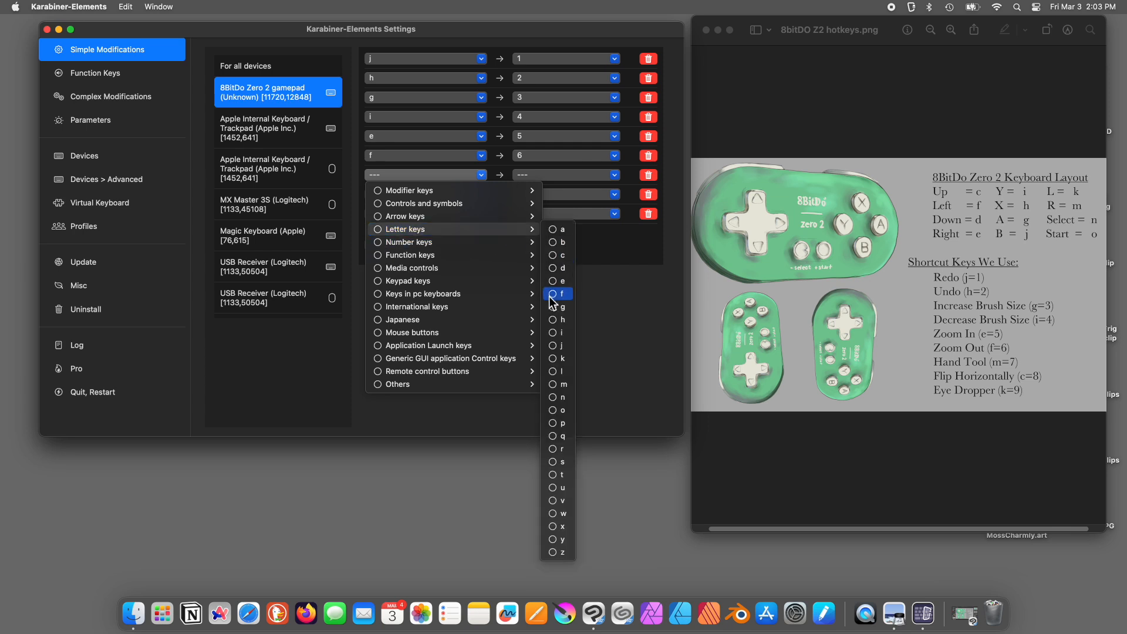
{"action": "mouse_move", "coordinate": [437, 238]}
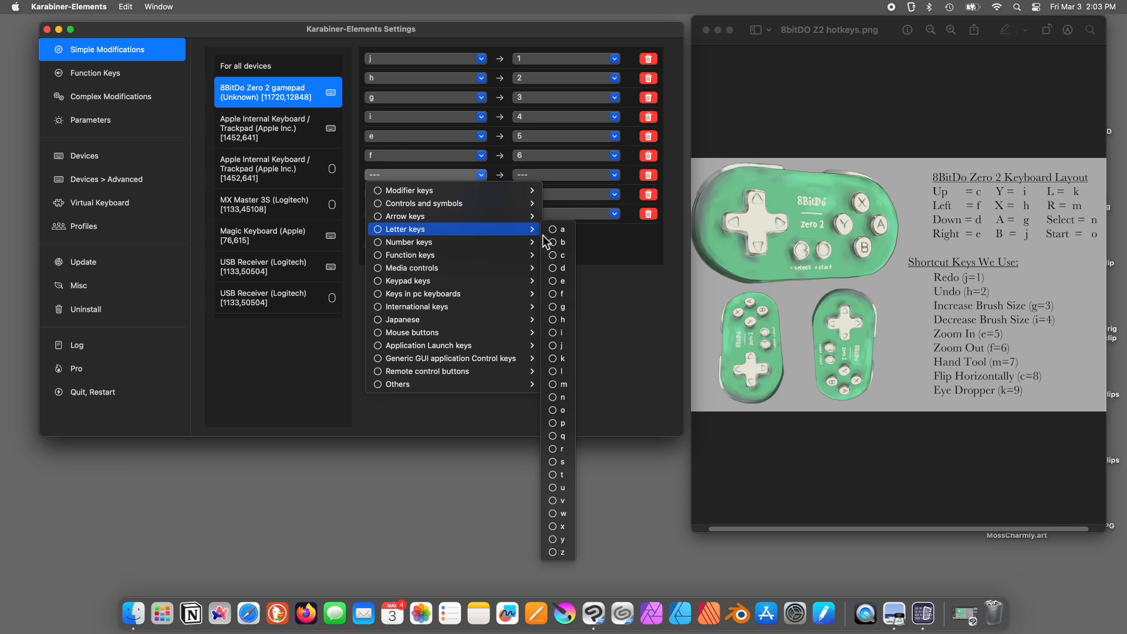
{"action": "left_click", "coordinate": [557, 384]}
{"action": "left_click", "coordinate": [540, 175]}
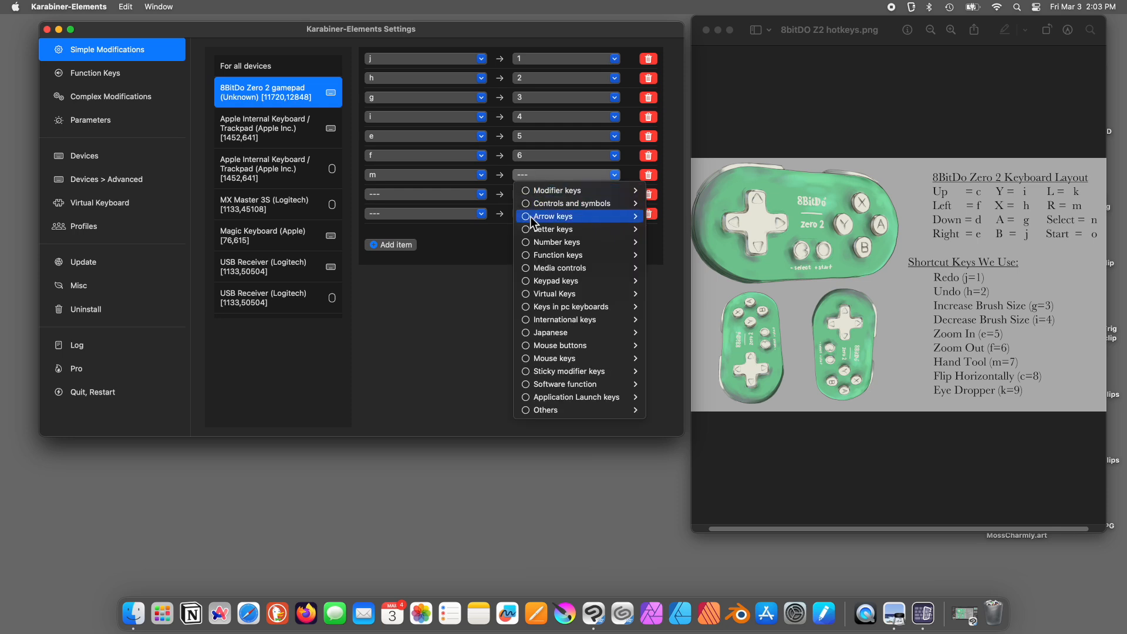
{"action": "mouse_move", "coordinate": [579, 247]}
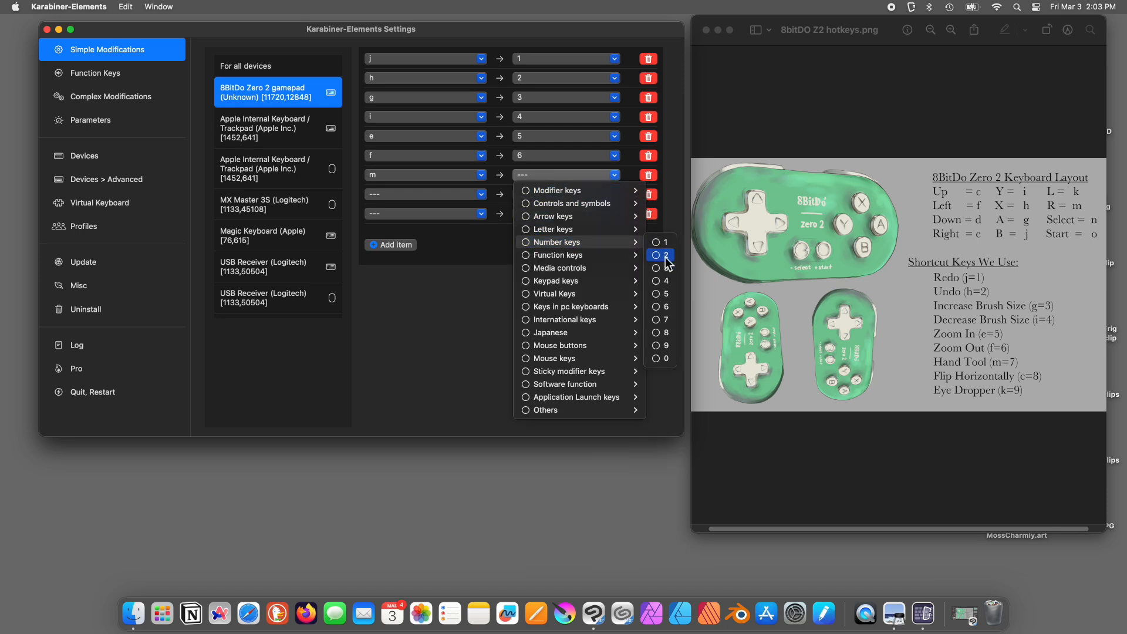
{"action": "left_click", "coordinate": [664, 320]}
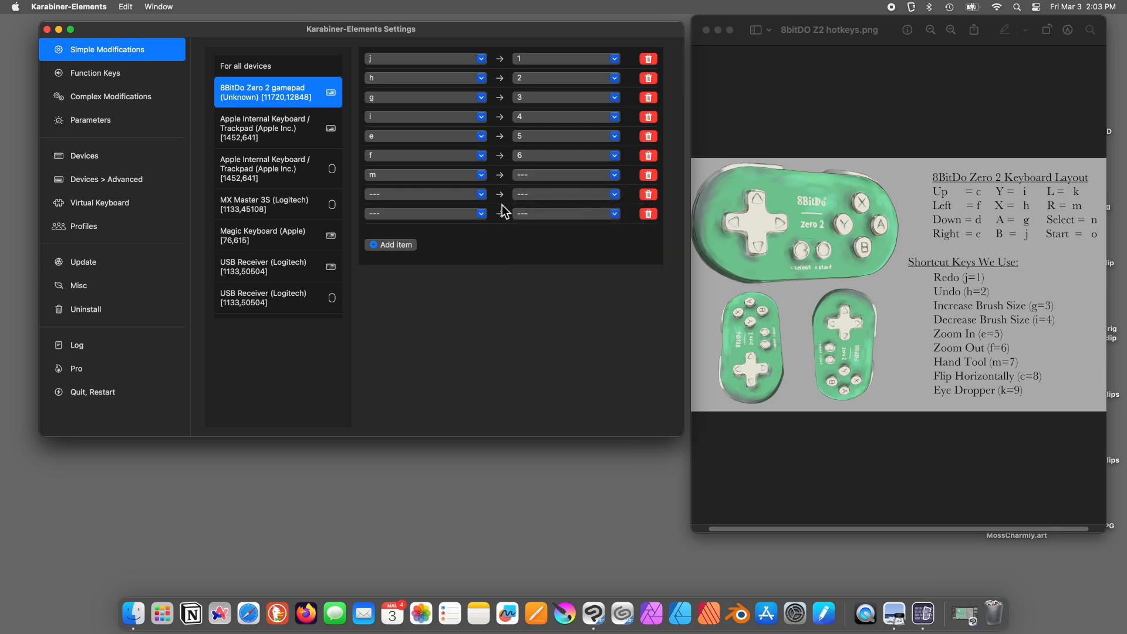
Map the letter key c to the number key 8 in the eighth modification item.
{"action": "left_click", "coordinate": [398, 195]}
{"action": "mouse_move", "coordinate": [400, 249]}
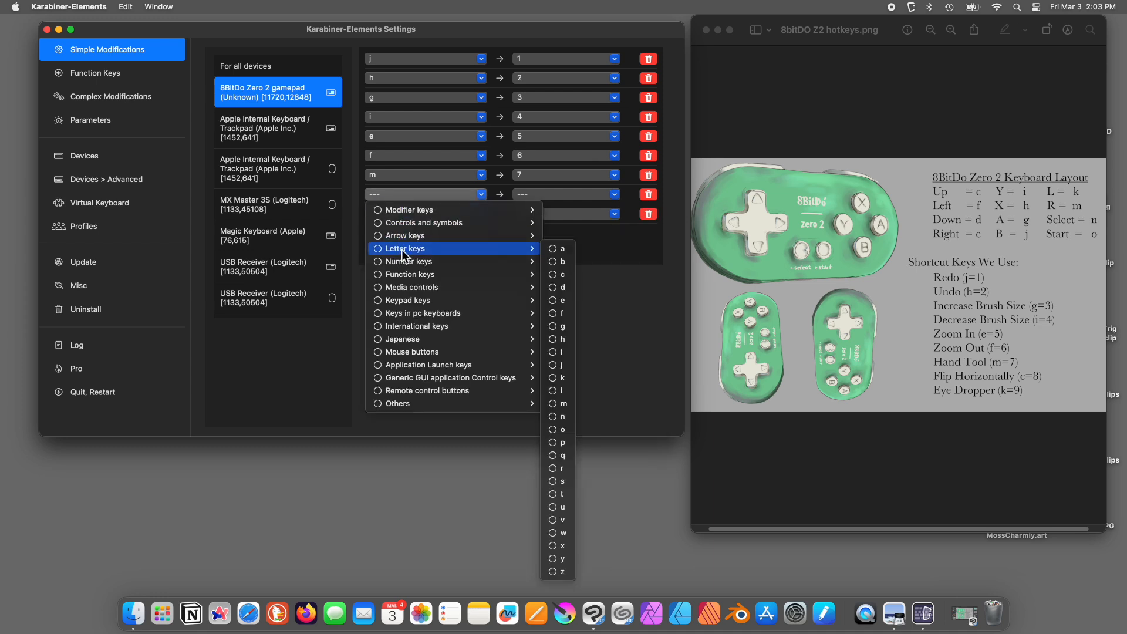
{"action": "left_click", "coordinate": [552, 275]}
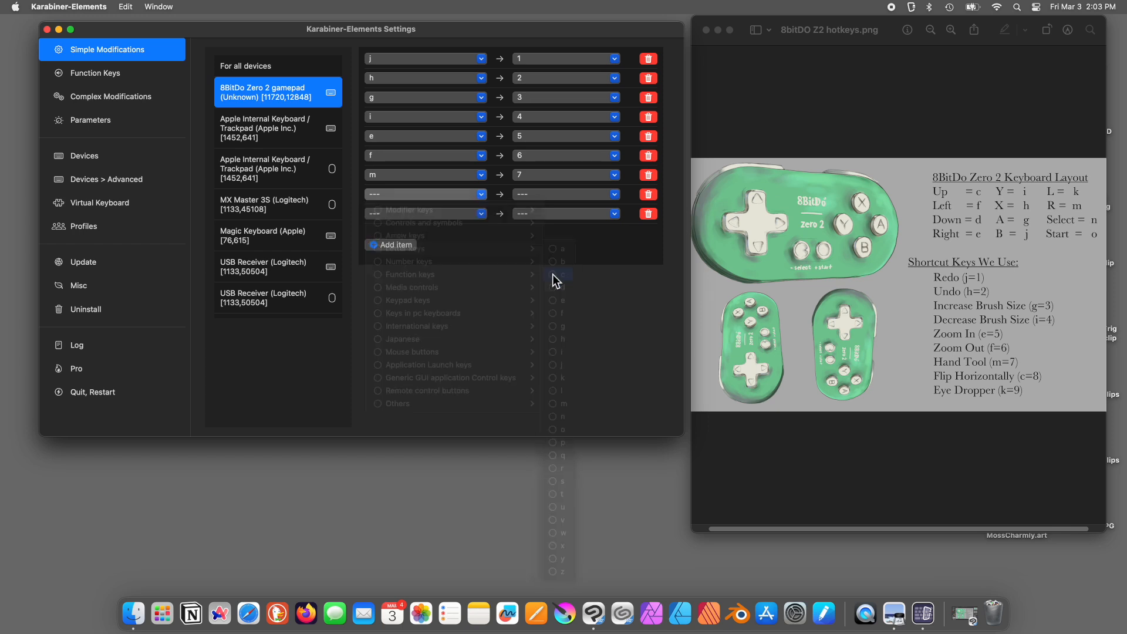
{"action": "left_click", "coordinate": [527, 193]}
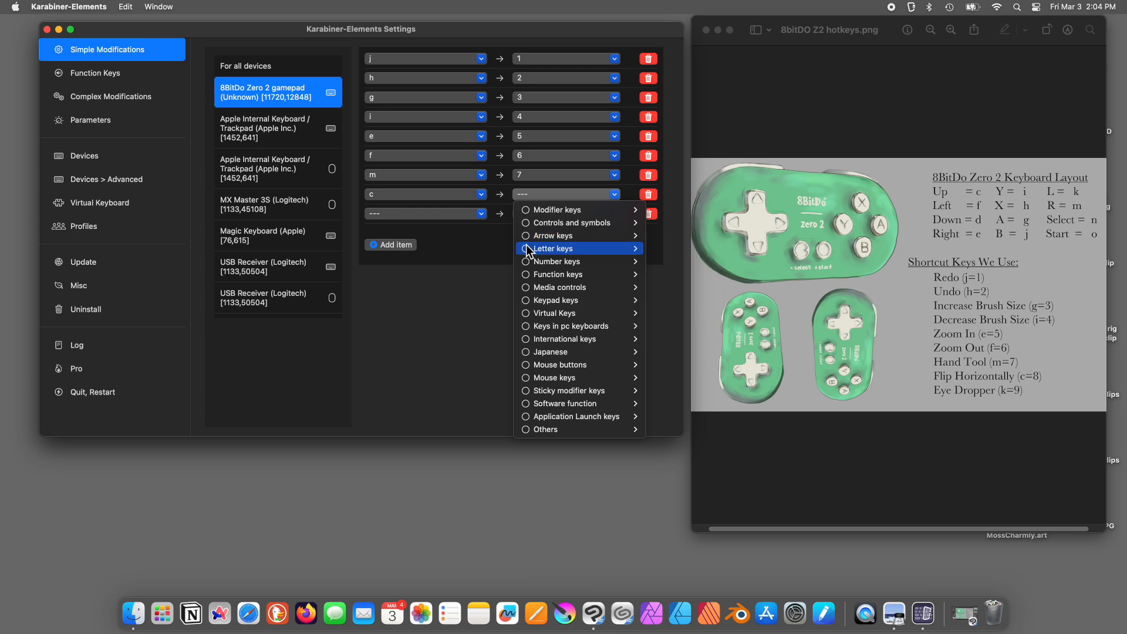
{"action": "mouse_move", "coordinate": [568, 267]}
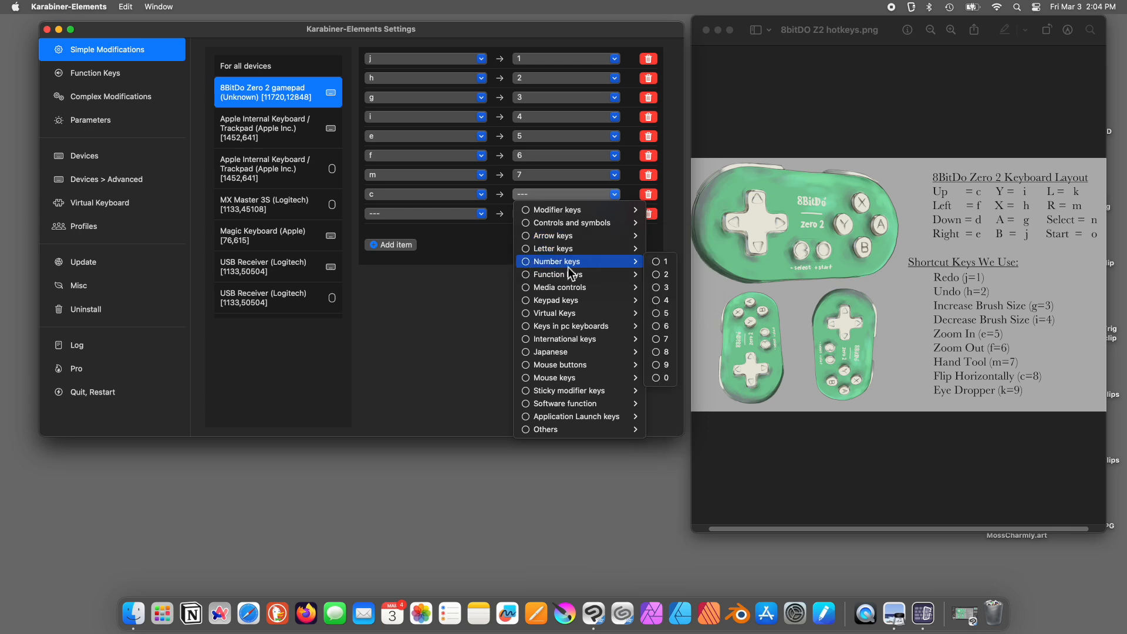
{"action": "left_click", "coordinate": [664, 352]}
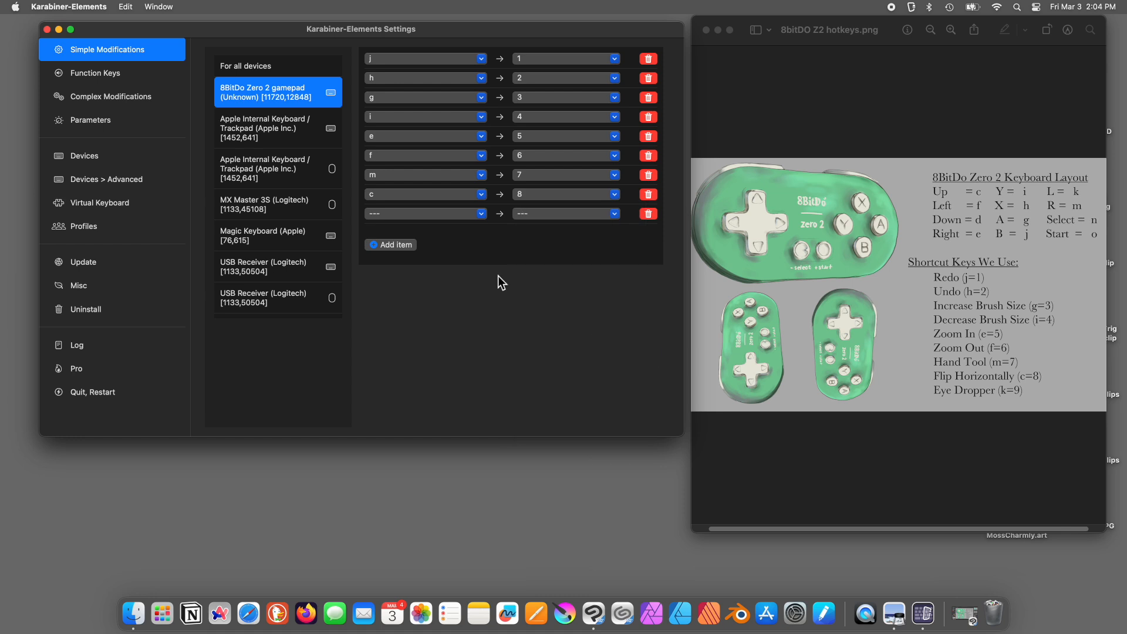
Map the letter key k to the number key 9 in the ninth modification item.
{"action": "left_click", "coordinate": [425, 216]}
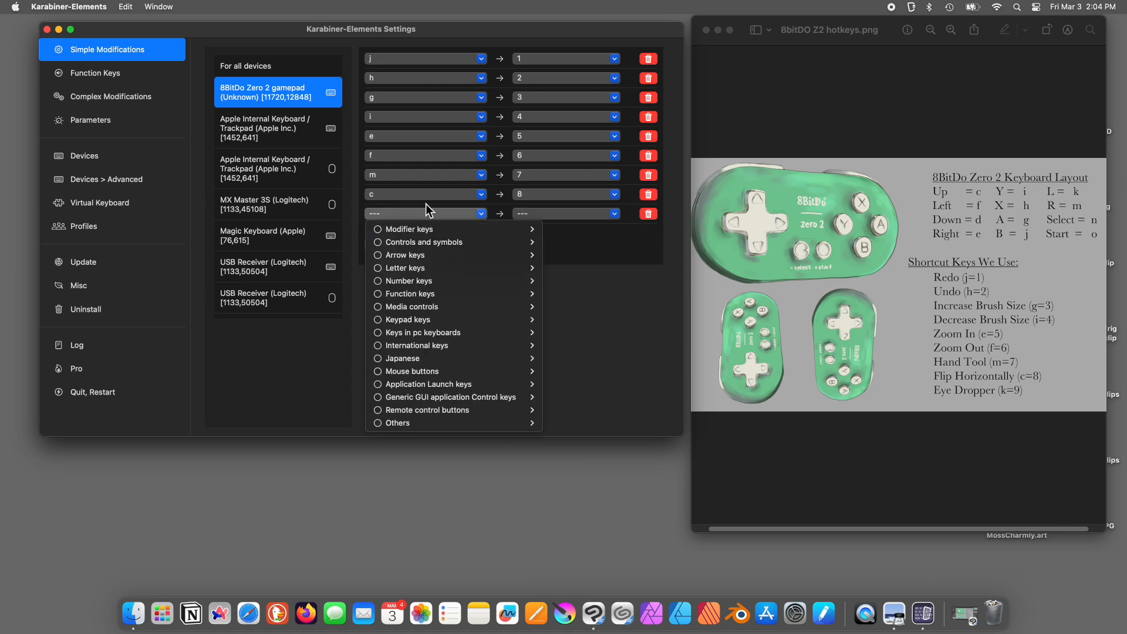
{"action": "mouse_move", "coordinate": [421, 270]}
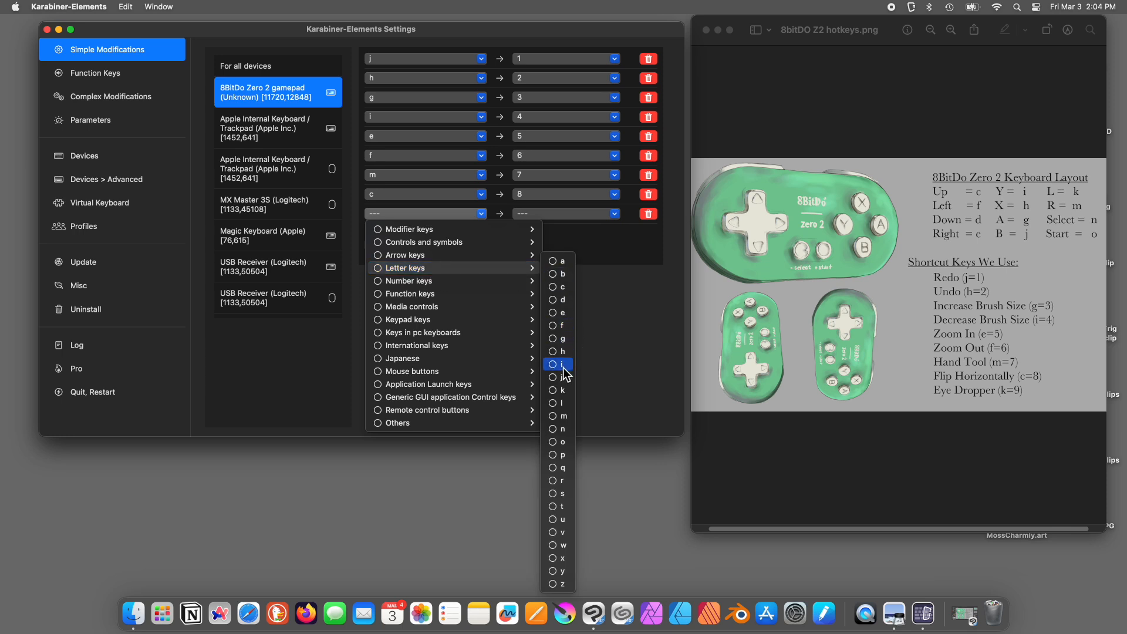
{"action": "left_click", "coordinate": [562, 389]}
{"action": "left_click", "coordinate": [555, 216]}
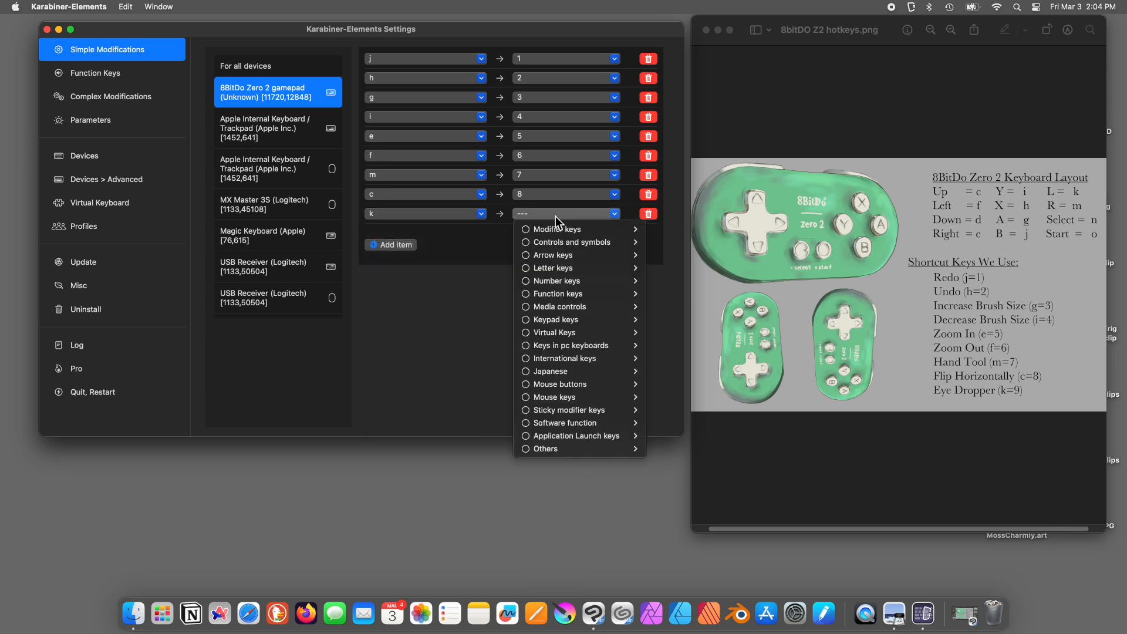
{"action": "mouse_move", "coordinate": [537, 285]}
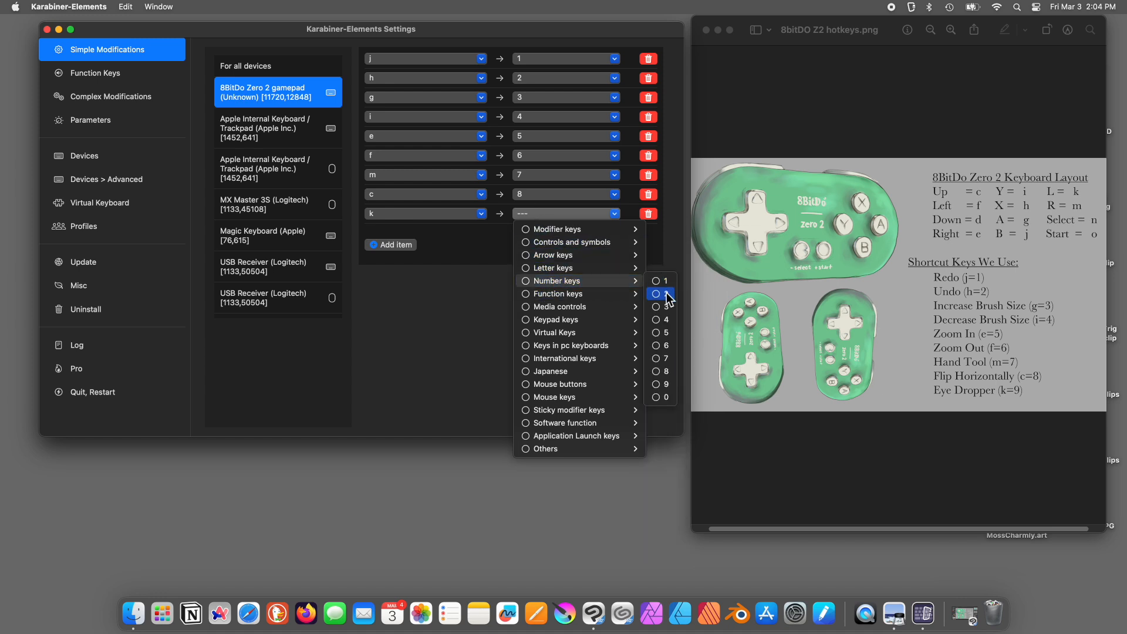
{"action": "left_click", "coordinate": [664, 384]}
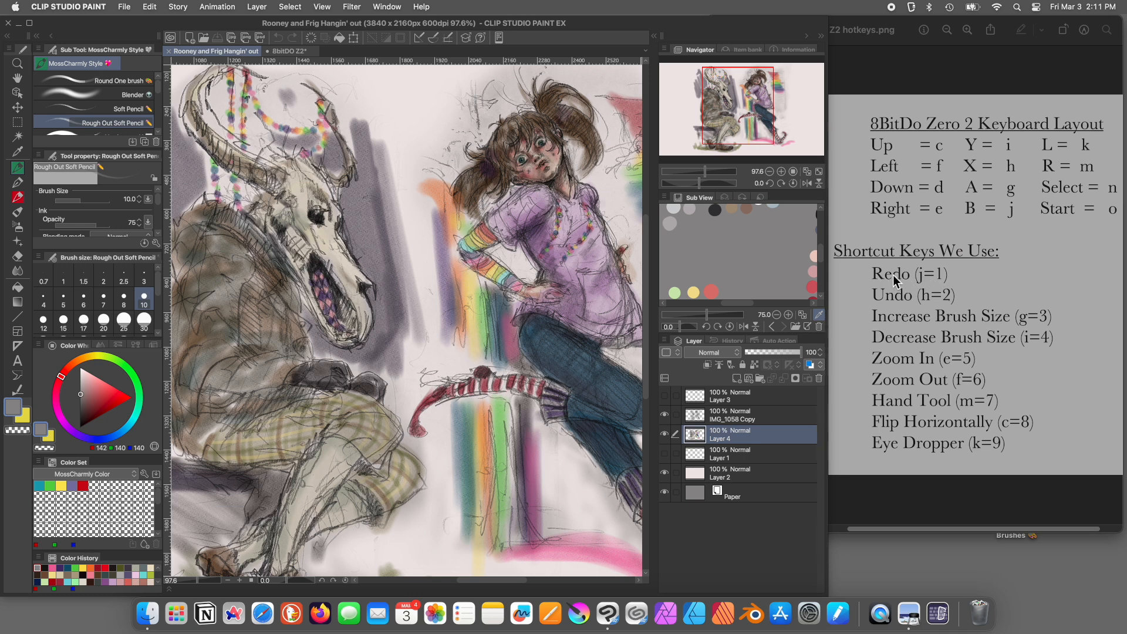
{"action": "left_click", "coordinate": [82, 7]}
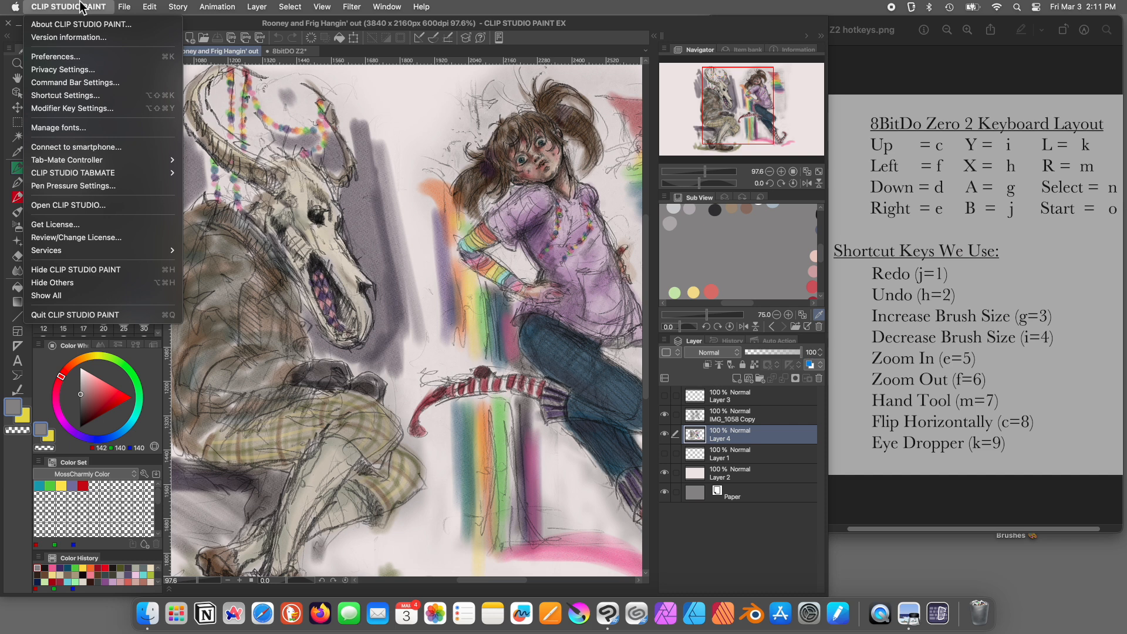
{"action": "left_click", "coordinate": [67, 57]}
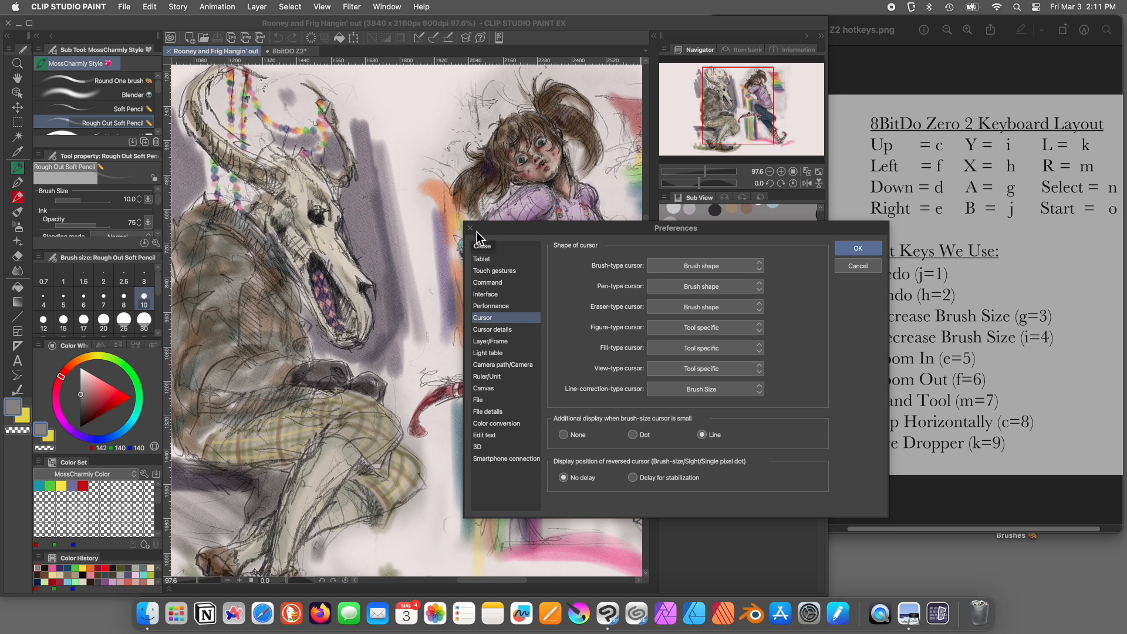
{"action": "left_click", "coordinate": [854, 267]}
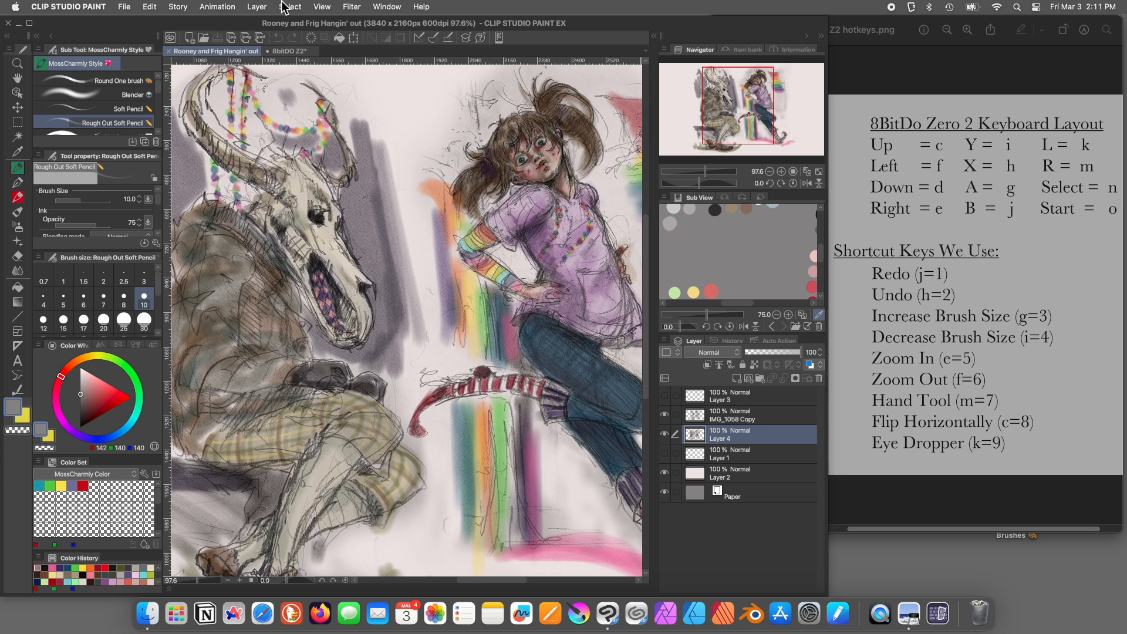
Expand the Edit menu commands in Clip Studio Paint's Shortcut Settings and move the dialog clear of the hotkeys reference.
{"action": "left_click", "coordinate": [75, 7]}
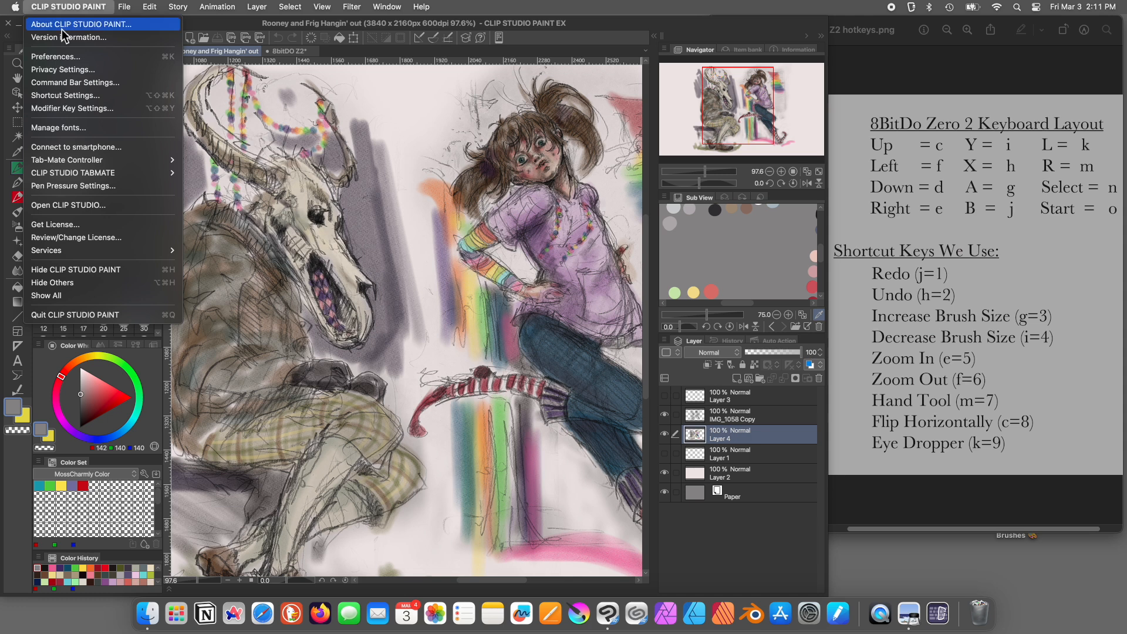
{"action": "left_click", "coordinate": [62, 96]}
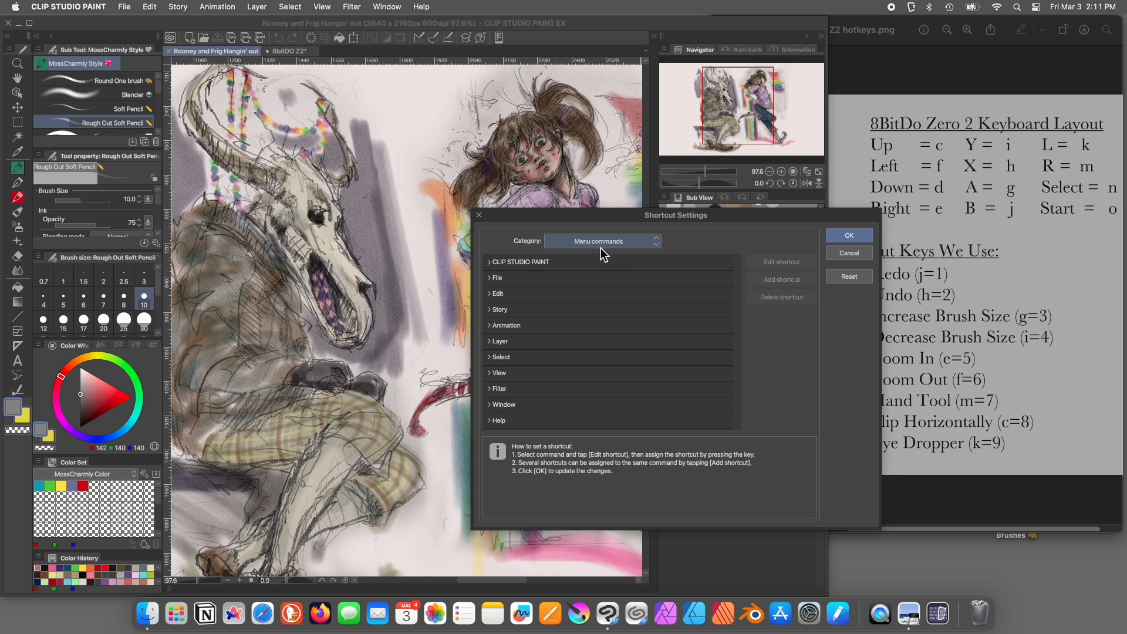
{"action": "left_click", "coordinate": [635, 260]}
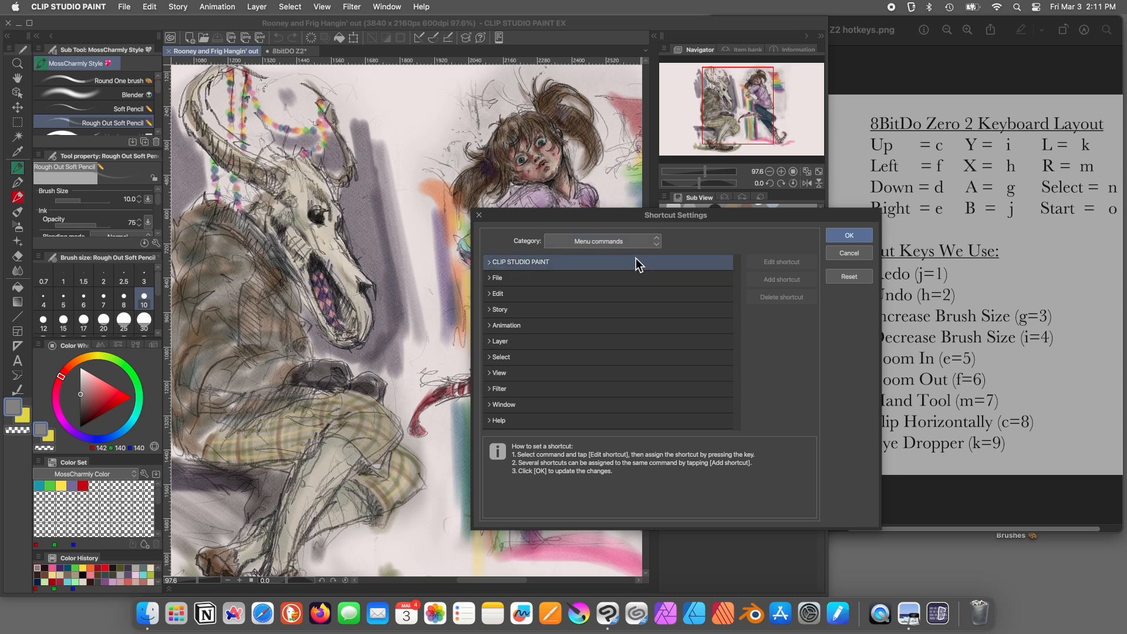
{"action": "left_click", "coordinate": [499, 295]}
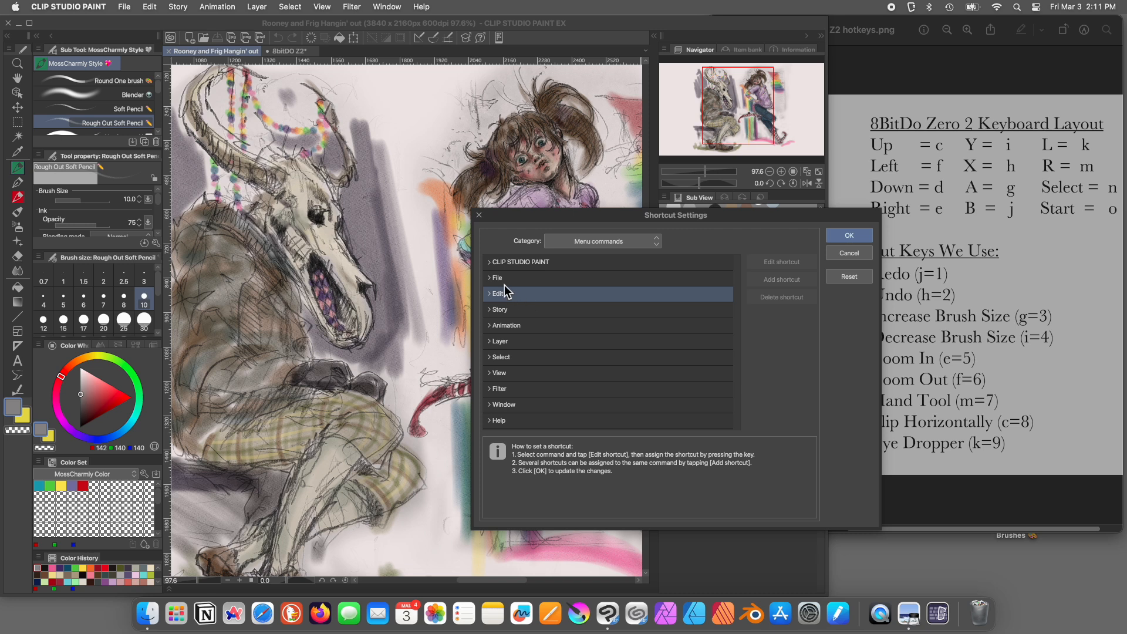
{"action": "double_click", "coordinate": [498, 296]}
{"action": "left_click", "coordinate": [501, 309]}
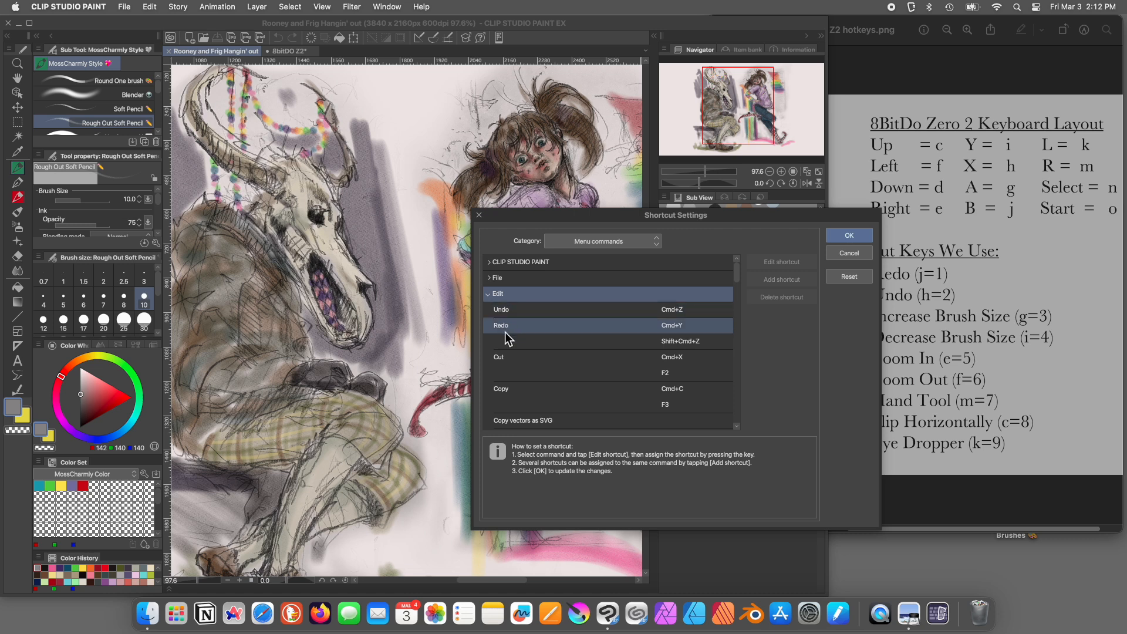
{"action": "left_click_drag", "start_coordinate": [595, 215], "coordinate": [474, 202]}
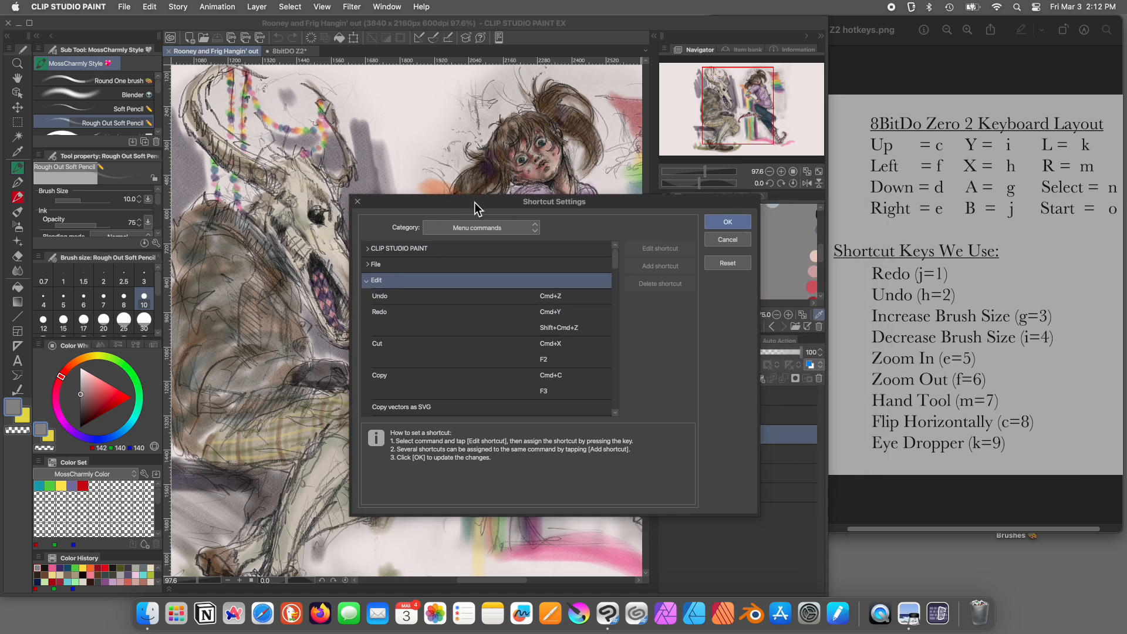
{"action": "left_click", "coordinate": [401, 311]}
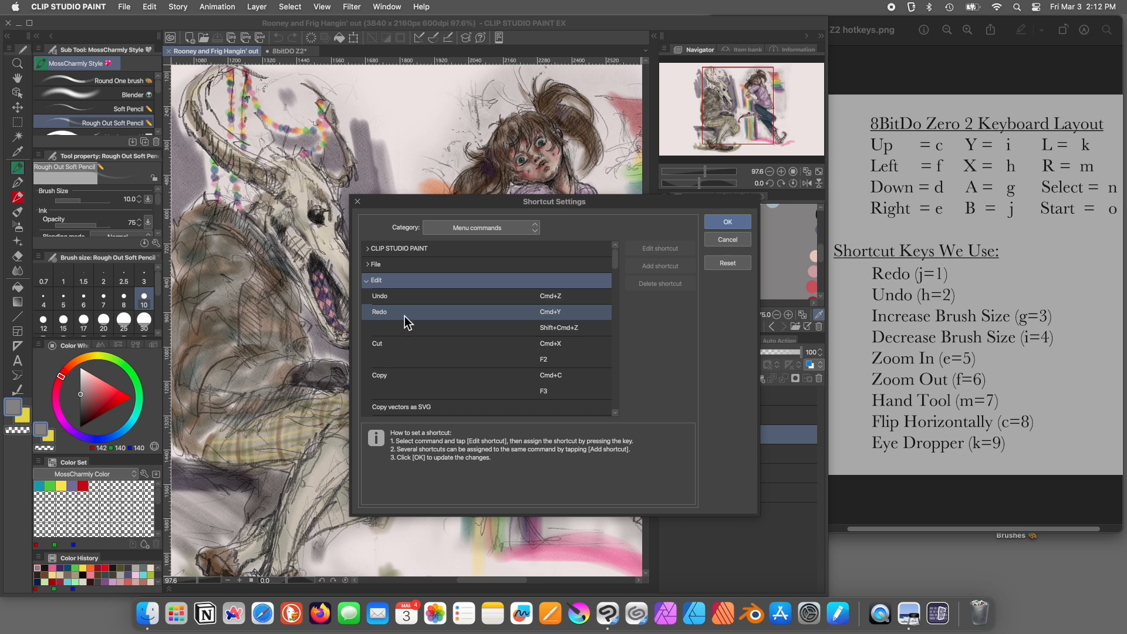
{"action": "left_click", "coordinate": [403, 313]}
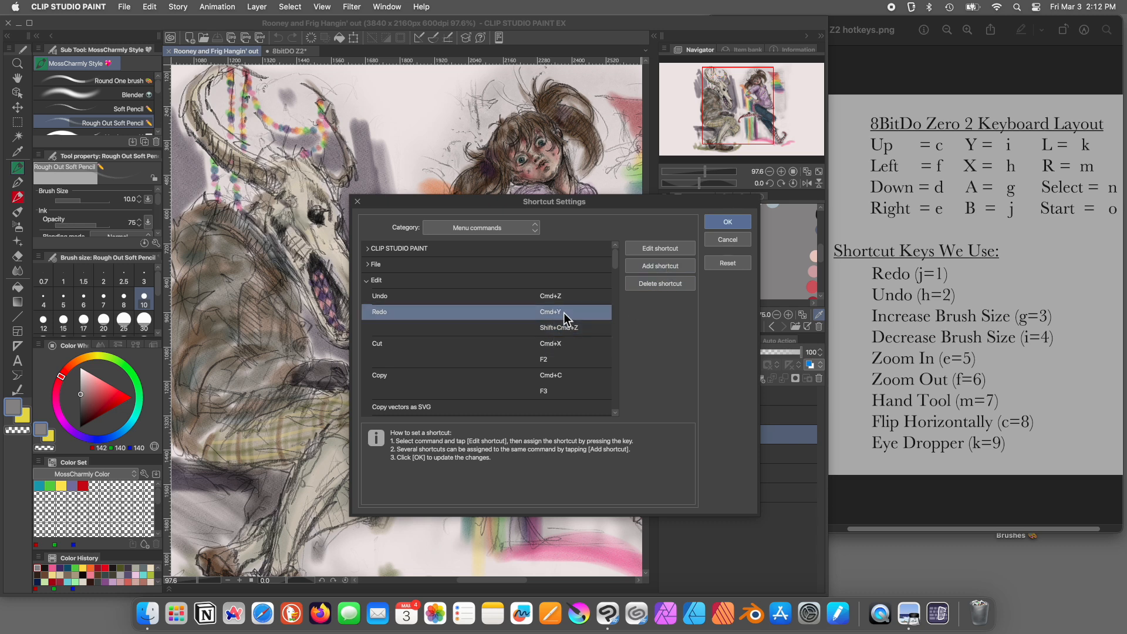
{"action": "left_click", "coordinate": [585, 315]}
{"action": "left_click", "coordinate": [579, 328]}
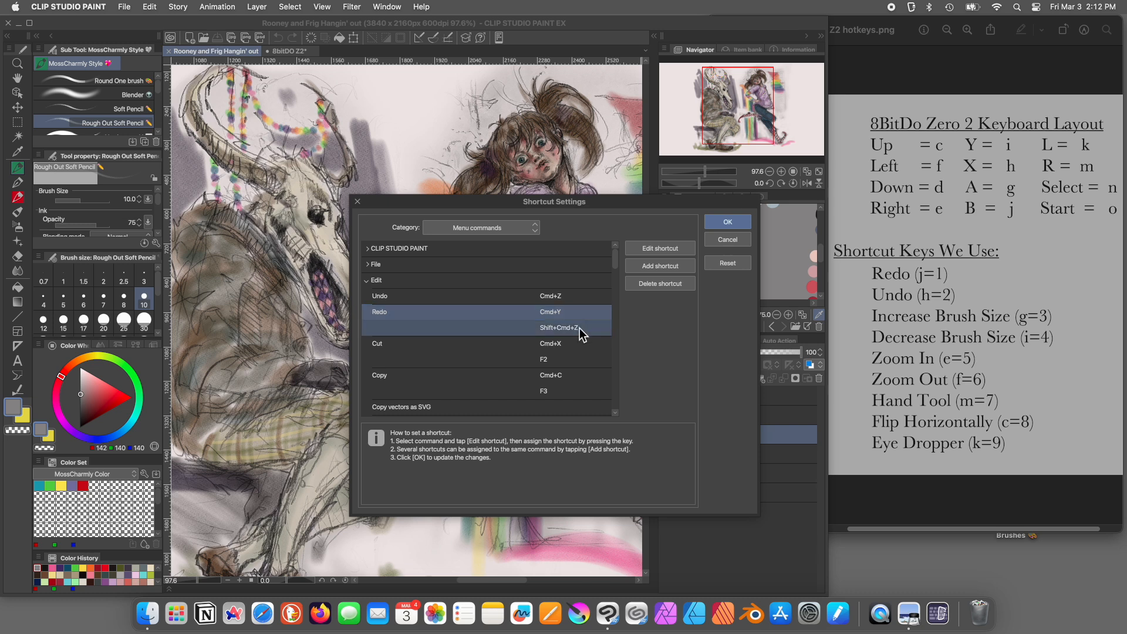
{"action": "left_click", "coordinate": [567, 329]}
{"action": "left_click", "coordinate": [550, 315]}
{"action": "left_click", "coordinate": [557, 331]}
{"action": "left_click", "coordinate": [565, 316]}
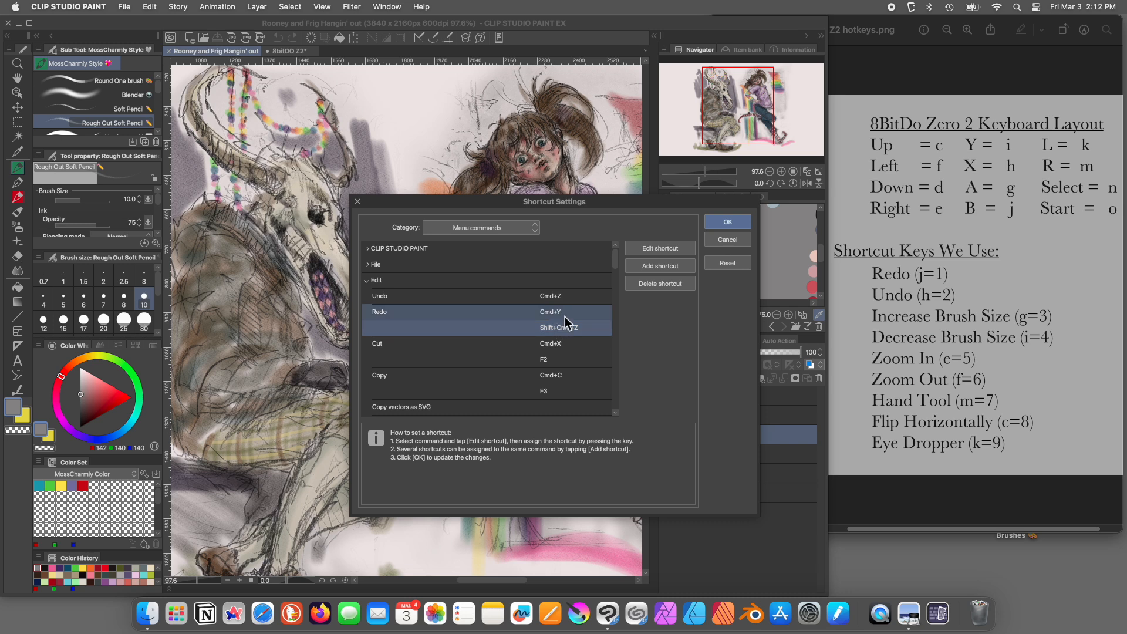
{"action": "left_click", "coordinate": [565, 316]}
{"action": "left_click", "coordinate": [658, 266]}
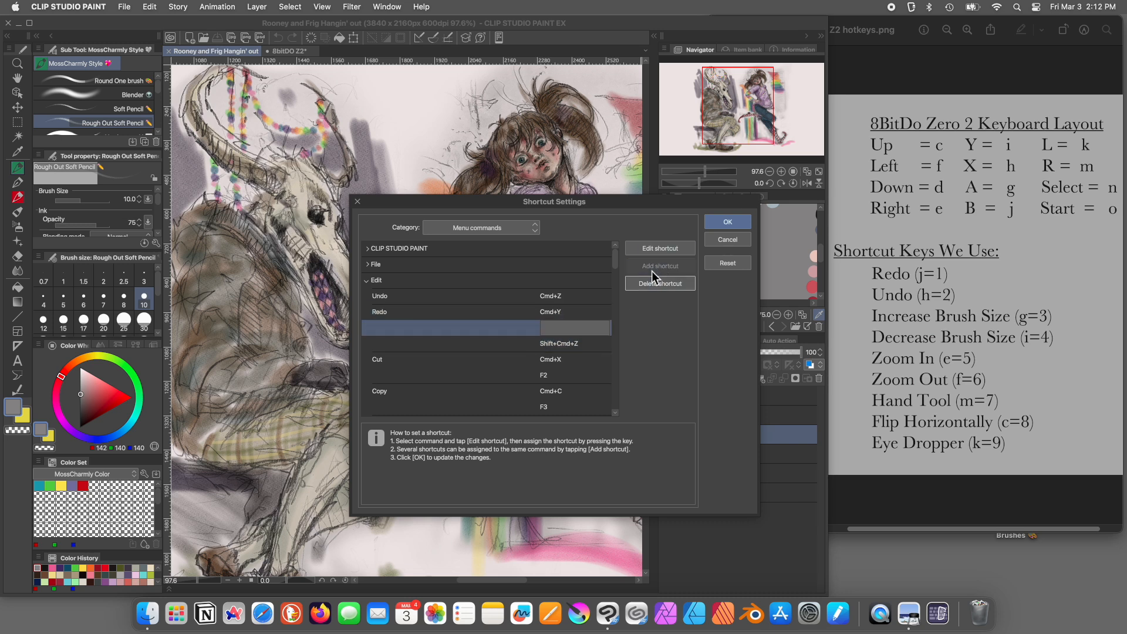
{"action": "left_click", "coordinate": [572, 321]}
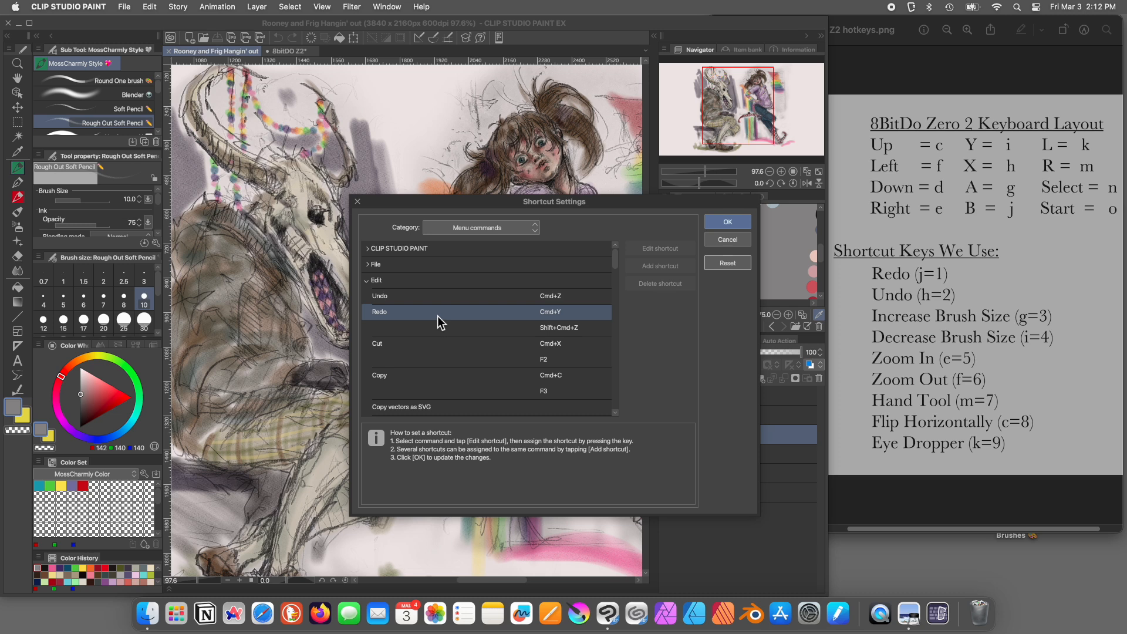
Delete the Shift+Cmd+Z shortcut from the Redo command and add the number key 1 as a Redo shortcut.
{"action": "left_click", "coordinate": [550, 315]}
{"action": "left_click", "coordinate": [551, 325]}
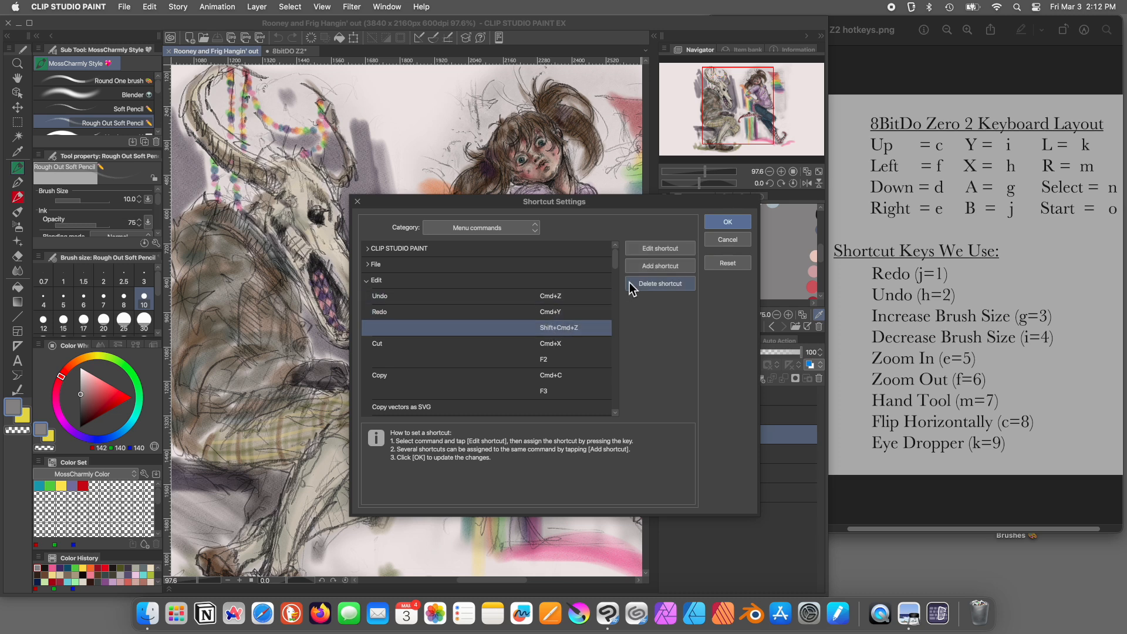
{"action": "left_click", "coordinate": [648, 282]}
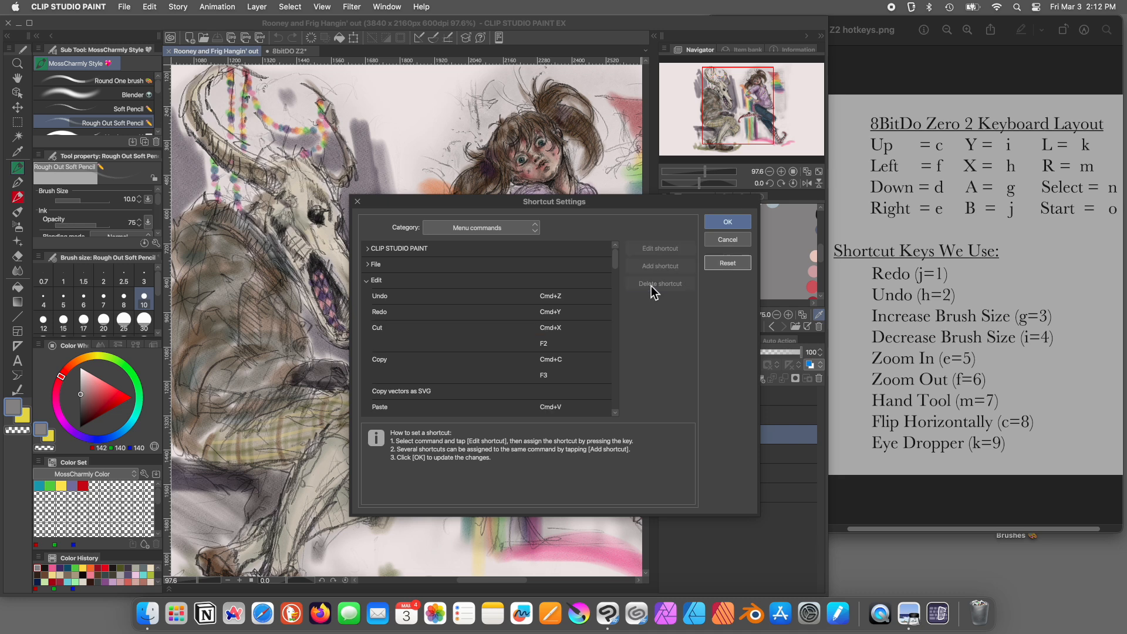
{"action": "left_click", "coordinate": [542, 313]}
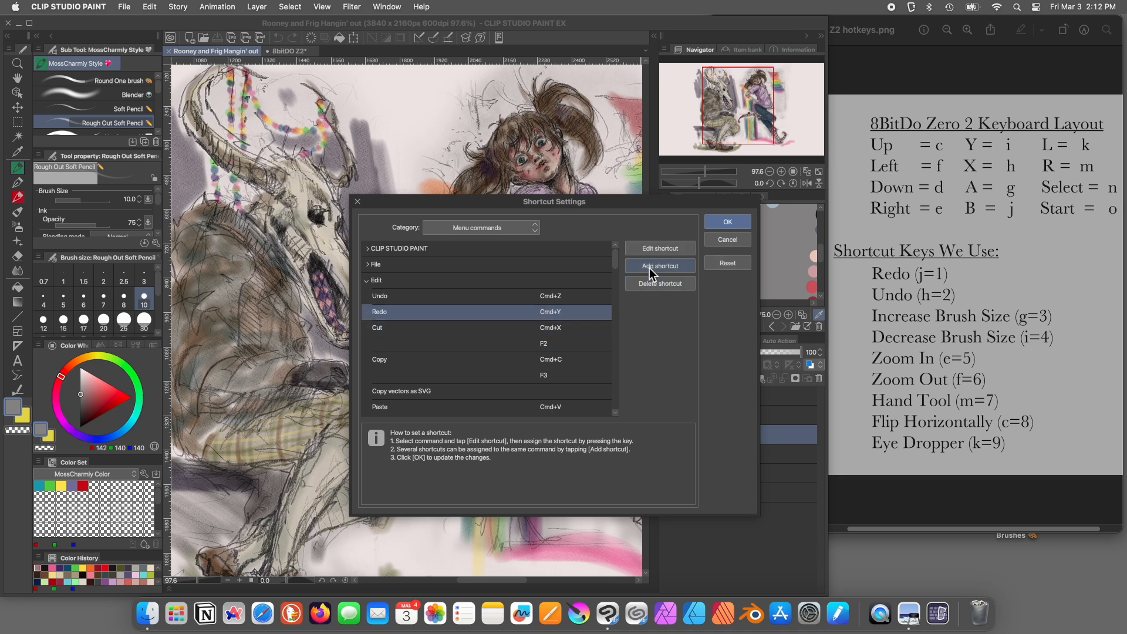
{"action": "left_click", "coordinate": [647, 270]}
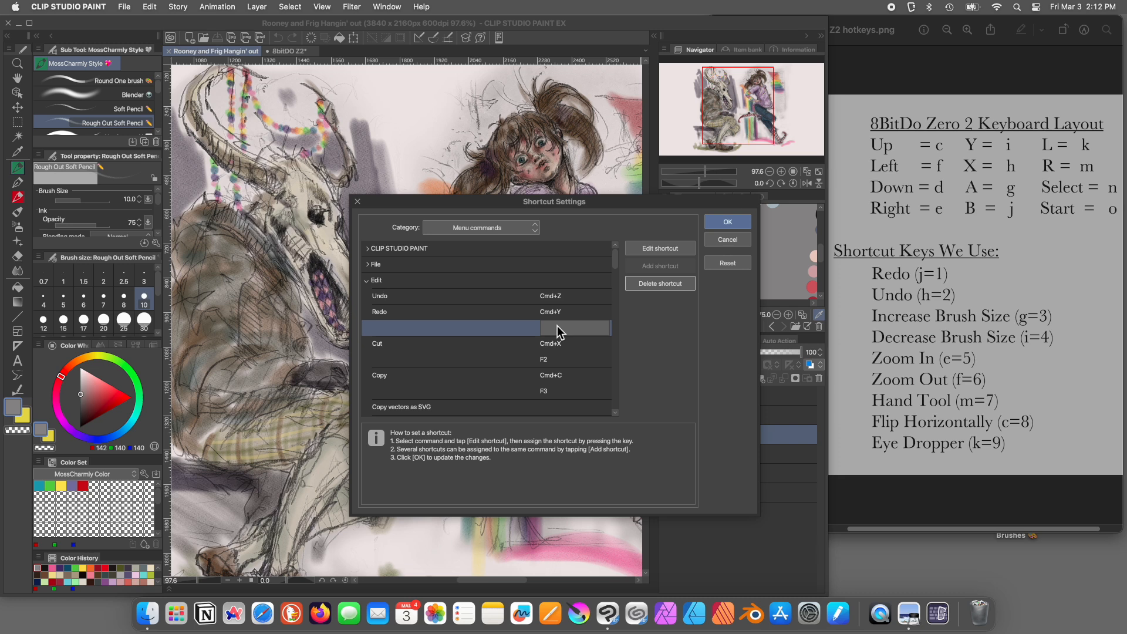
{"action": "key", "text": "1"}
Add the number key 2 as an additional shortcut for the Undo command, keeping Cmd+Z.
{"action": "left_click", "coordinate": [389, 294]}
{"action": "left_click", "coordinate": [555, 296]}
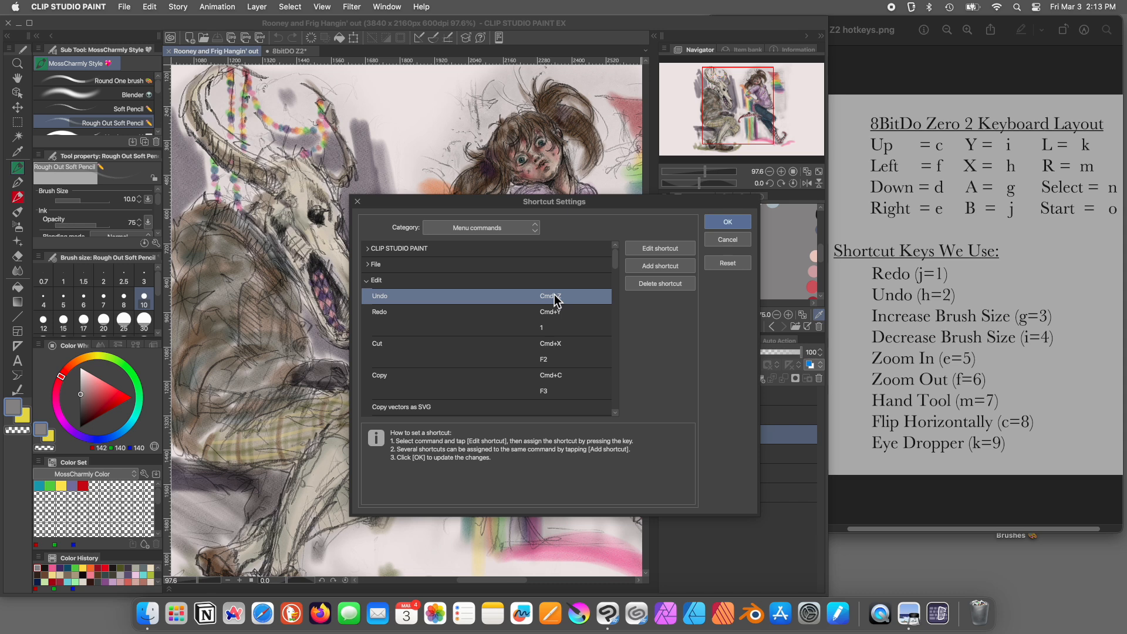
{"action": "left_click", "coordinate": [554, 297]}
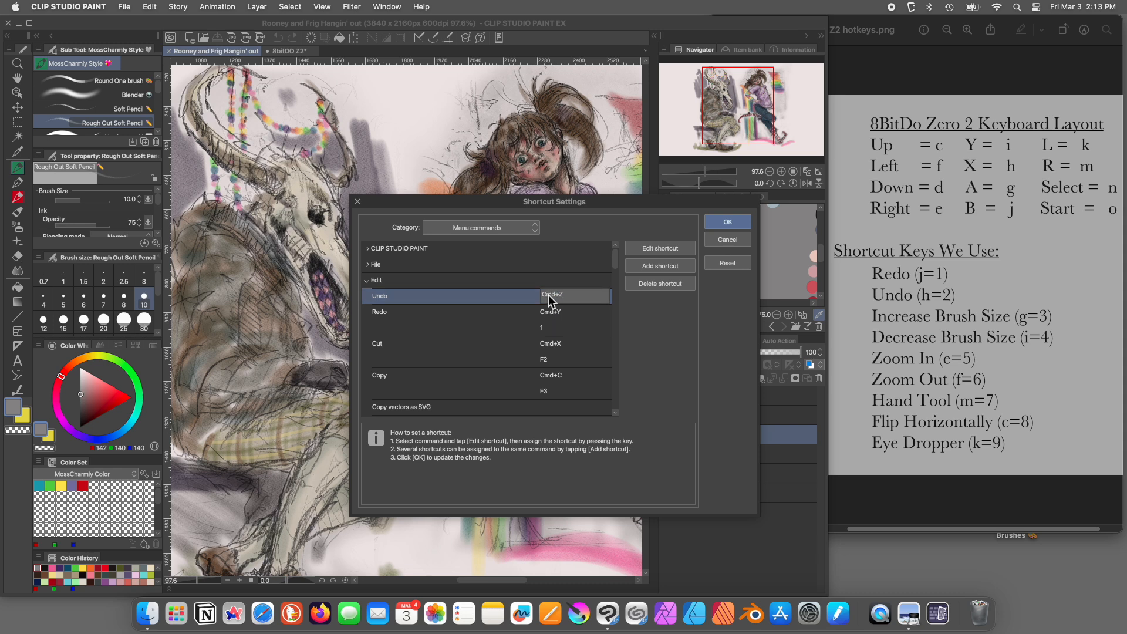
{"action": "left_click", "coordinate": [504, 296]}
{"action": "left_click", "coordinate": [555, 297]}
{"action": "left_click", "coordinate": [643, 268]}
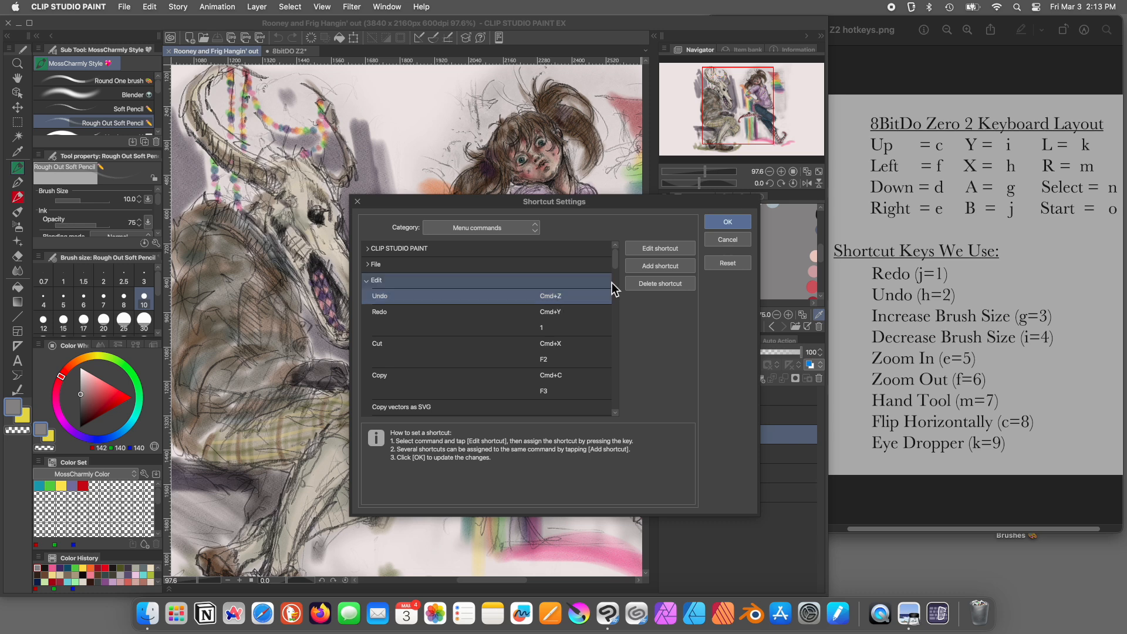
{"action": "left_click", "coordinate": [647, 269]}
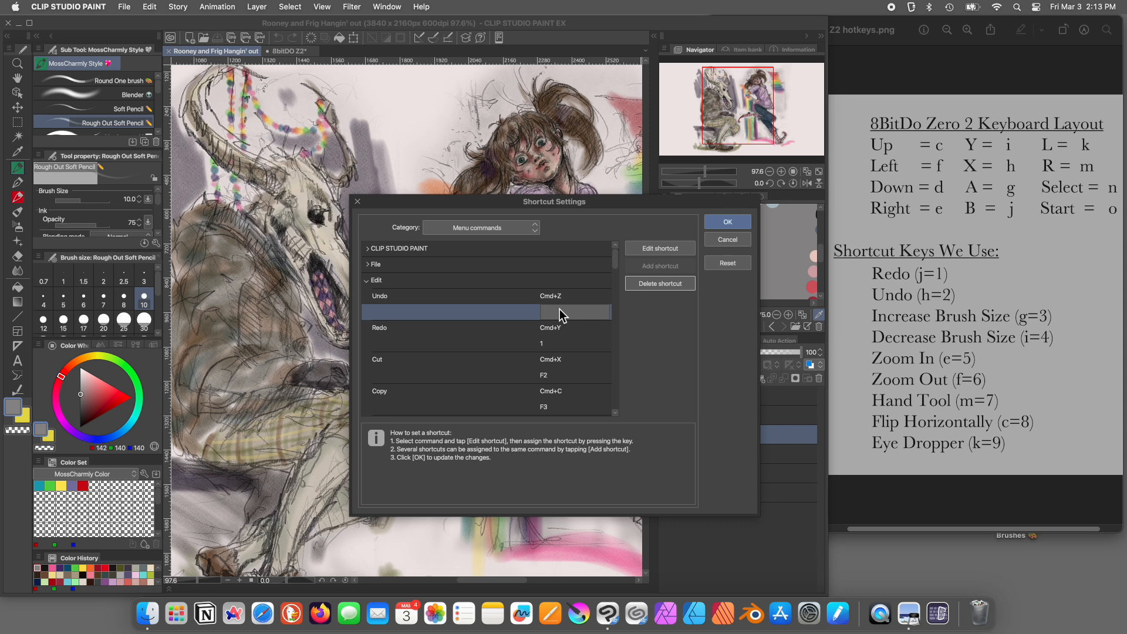
{"action": "key", "text": "2"}
{"action": "left_click", "coordinate": [526, 231]}
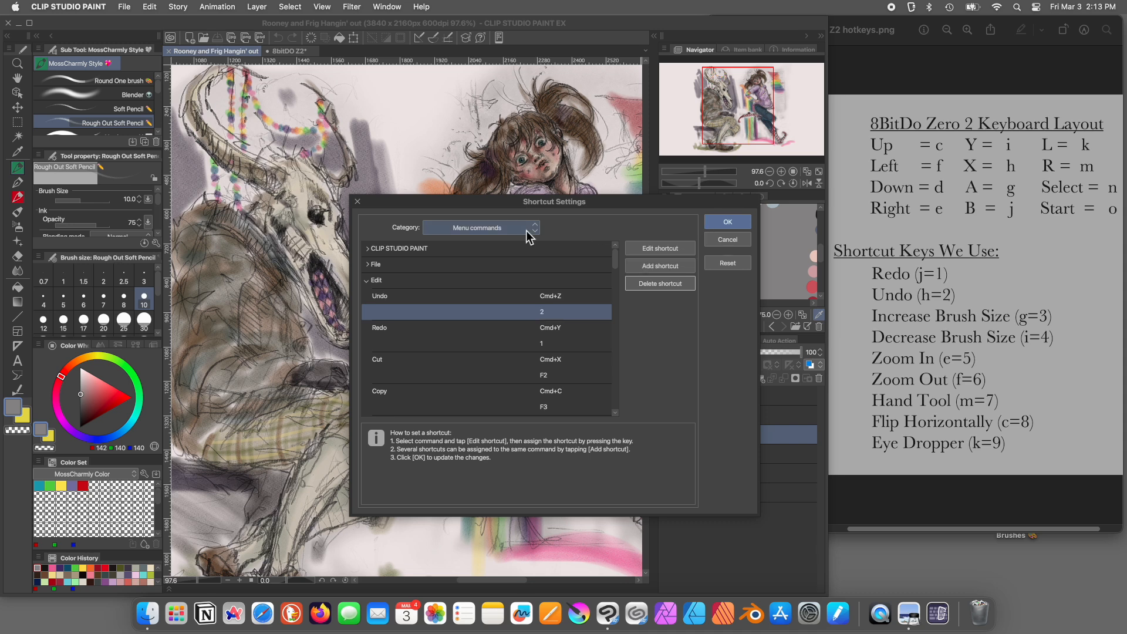
In the Options category's Tool property palette commands, assign 3 to Increase brush size and 4 to Reduce brush size.
{"action": "left_click", "coordinate": [519, 228]}
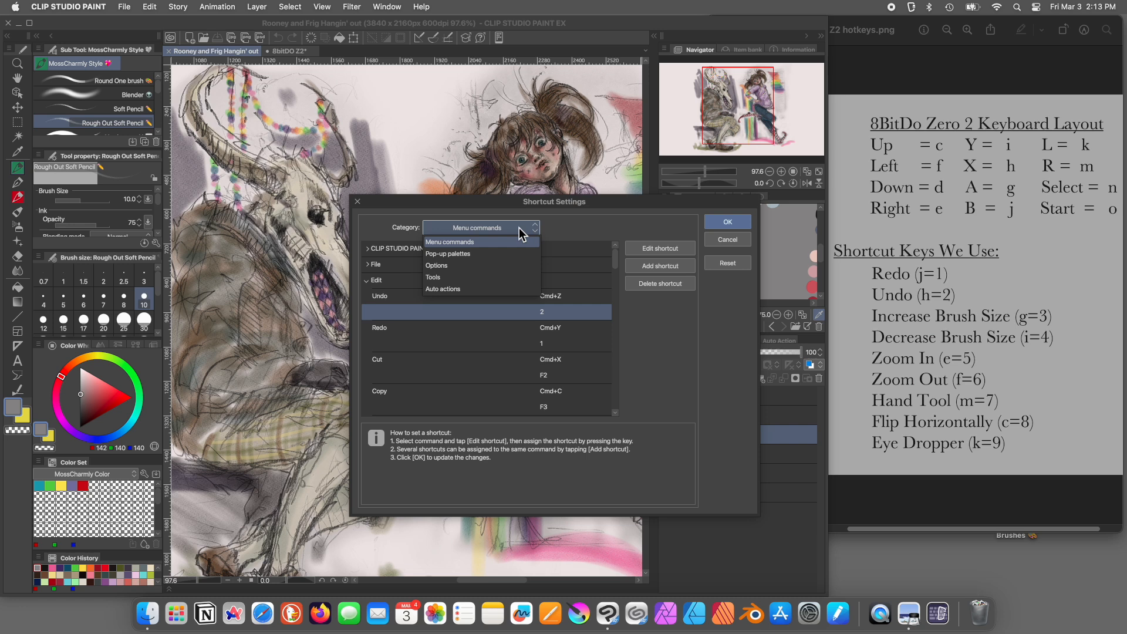
{"action": "left_click", "coordinate": [447, 266]}
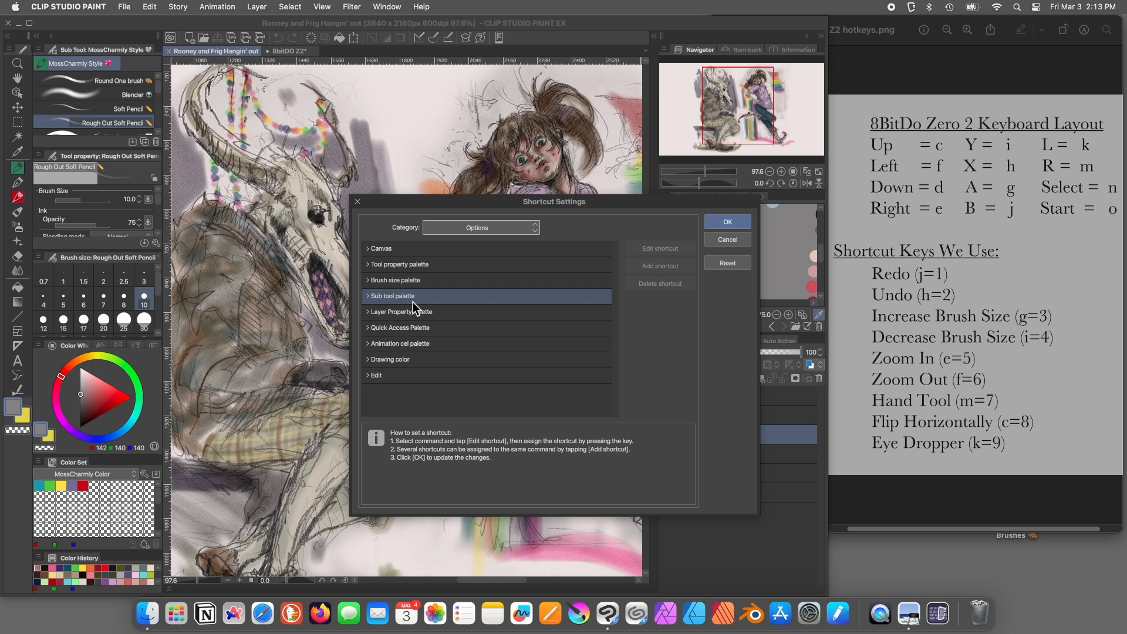
{"action": "left_click", "coordinate": [408, 266]}
{"action": "double_click", "coordinate": [409, 266]}
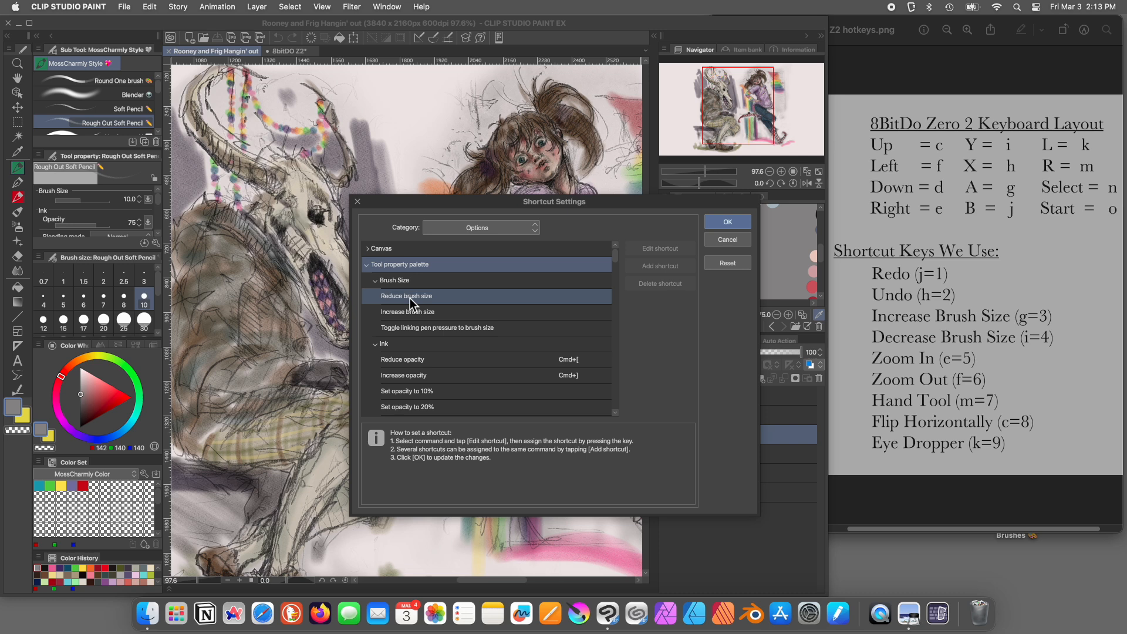
{"action": "left_click", "coordinate": [407, 313]}
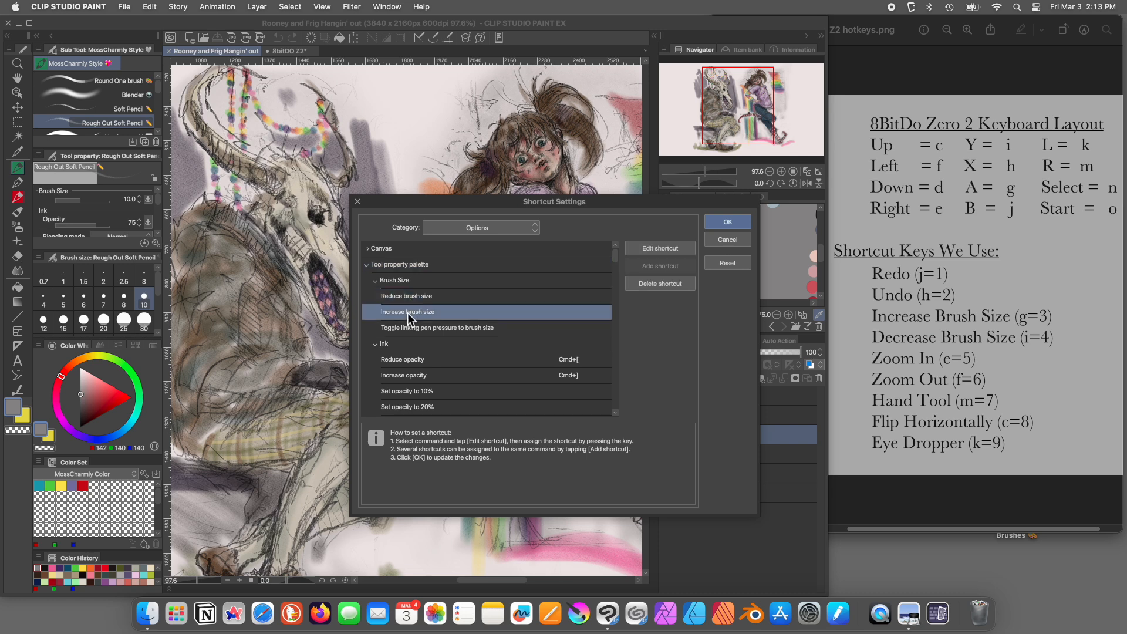
{"action": "double_click", "coordinate": [407, 312]}
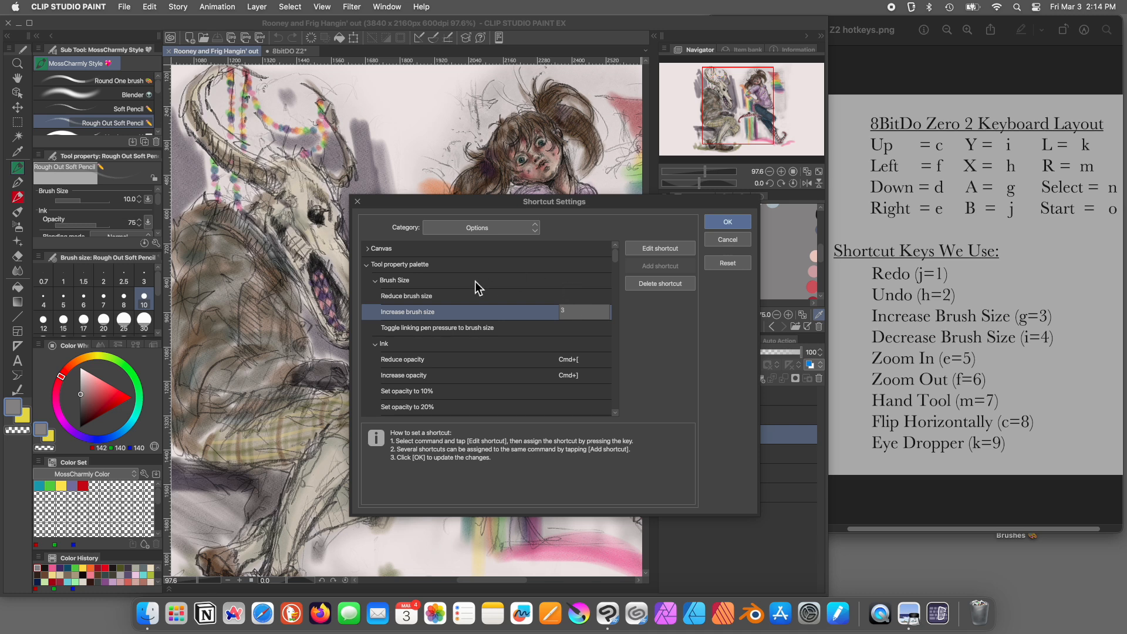
{"action": "left_click", "coordinate": [435, 296]}
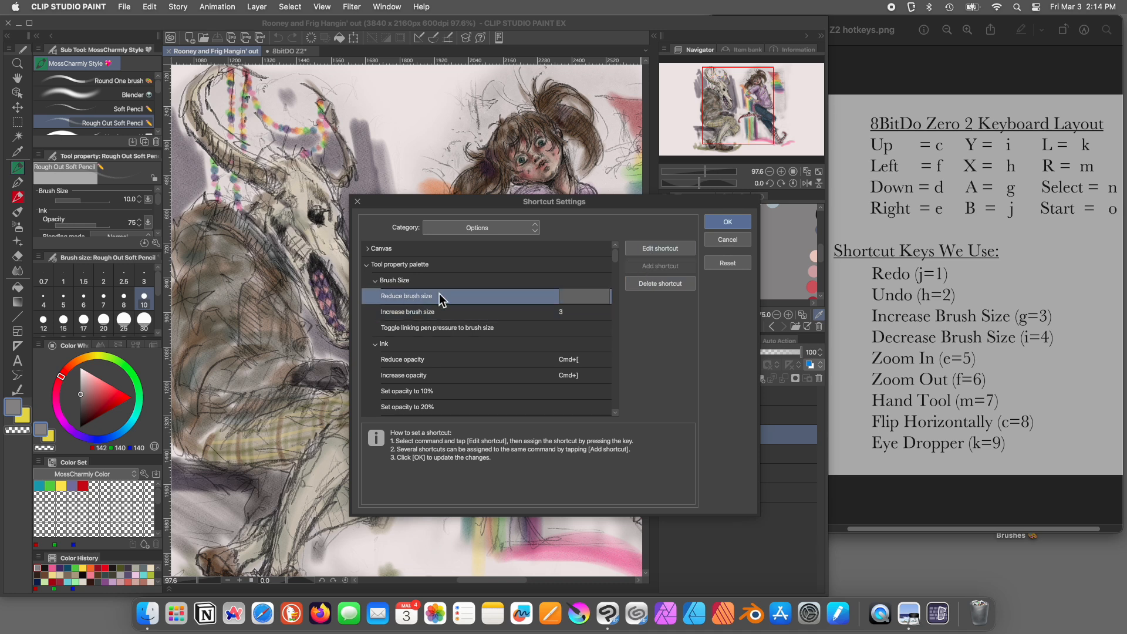
{"action": "left_click", "coordinate": [655, 249]}
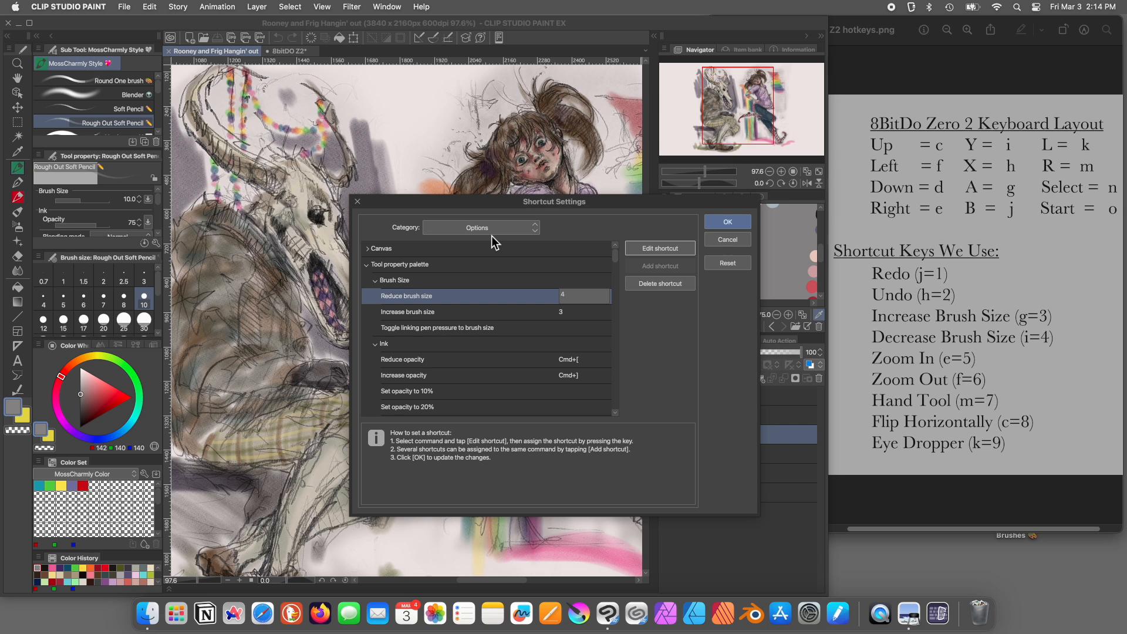
Return to the Menu commands category and add the number key 5 as a shortcut for Zoom In among the View commands.
{"action": "left_click", "coordinate": [464, 227]}
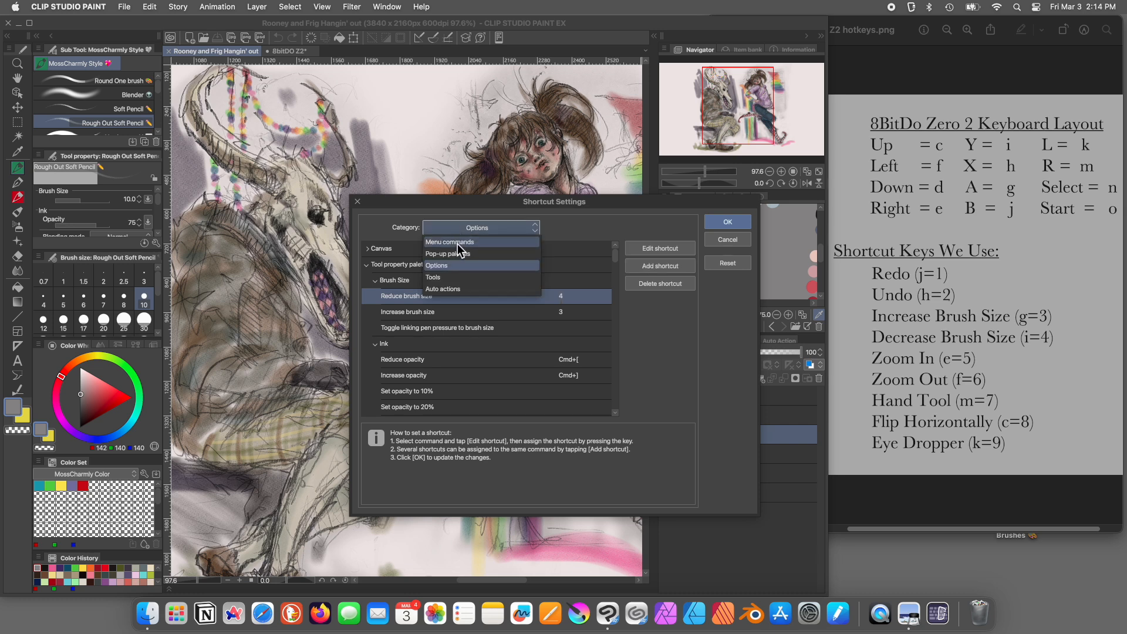
{"action": "left_click", "coordinate": [457, 243]}
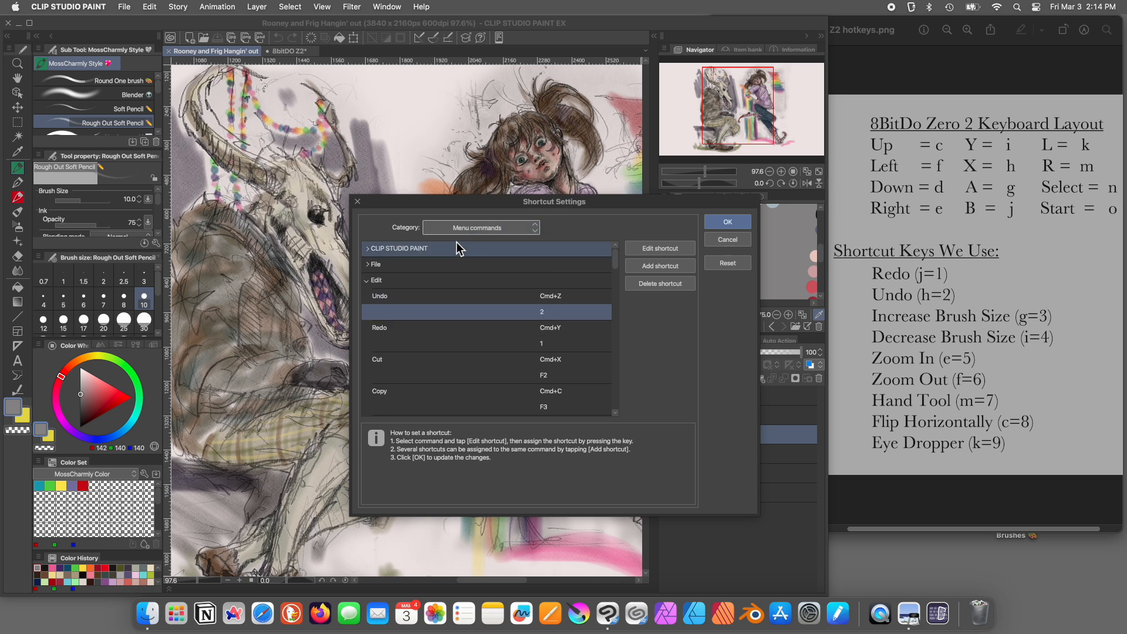
{"action": "left_click", "coordinate": [367, 284]}
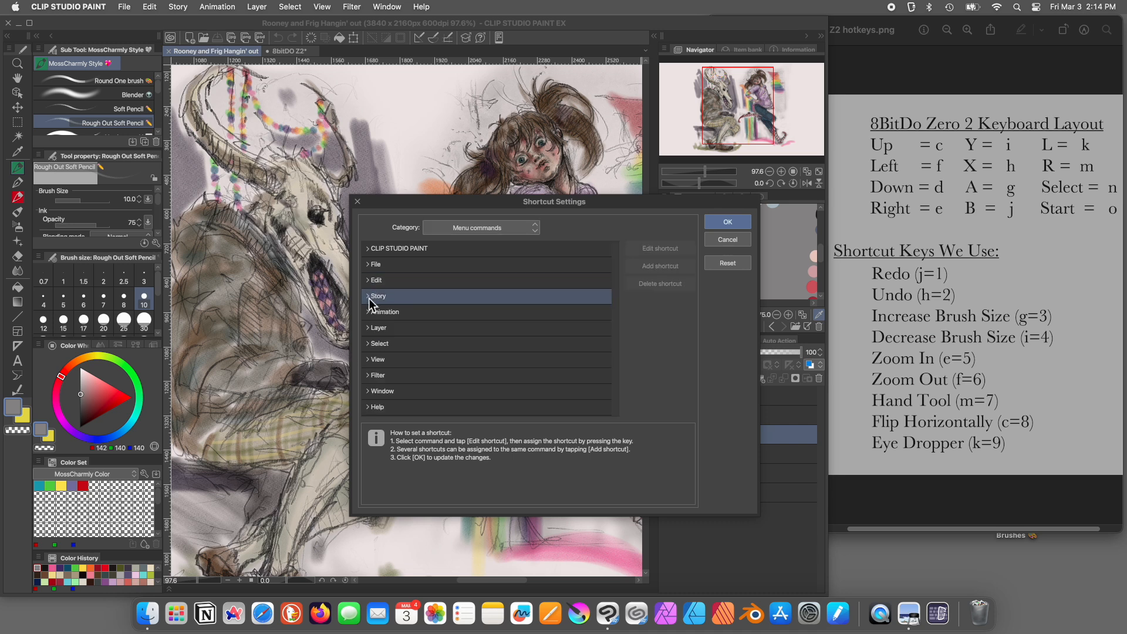
{"action": "left_click", "coordinate": [371, 361]}
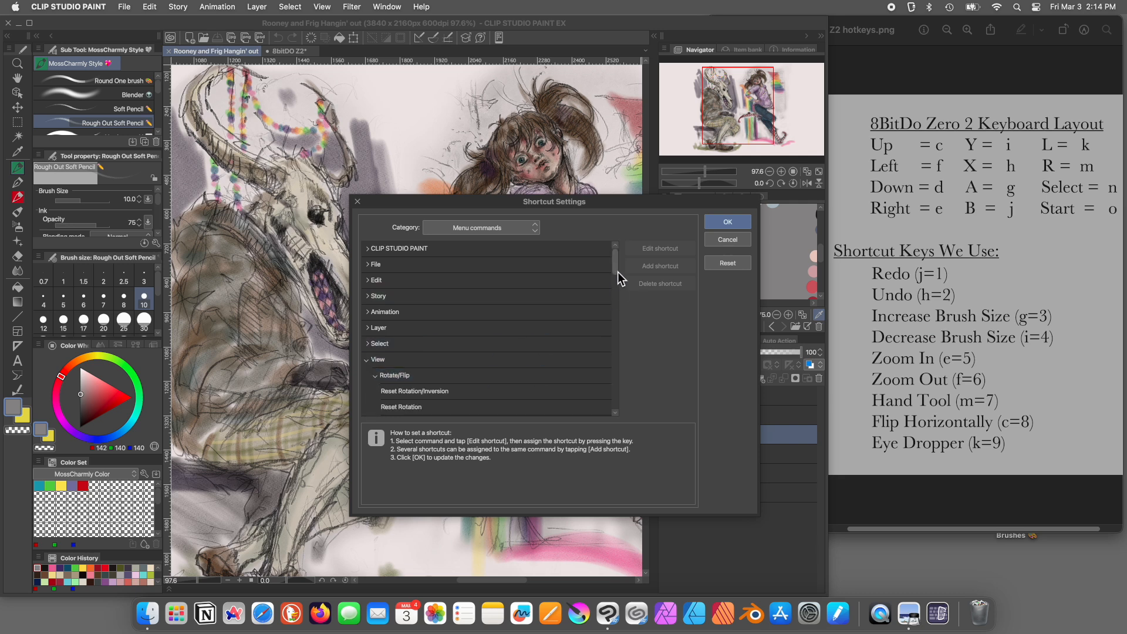
{"action": "left_click_drag", "start_coordinate": [615, 271], "coordinate": [614, 286]}
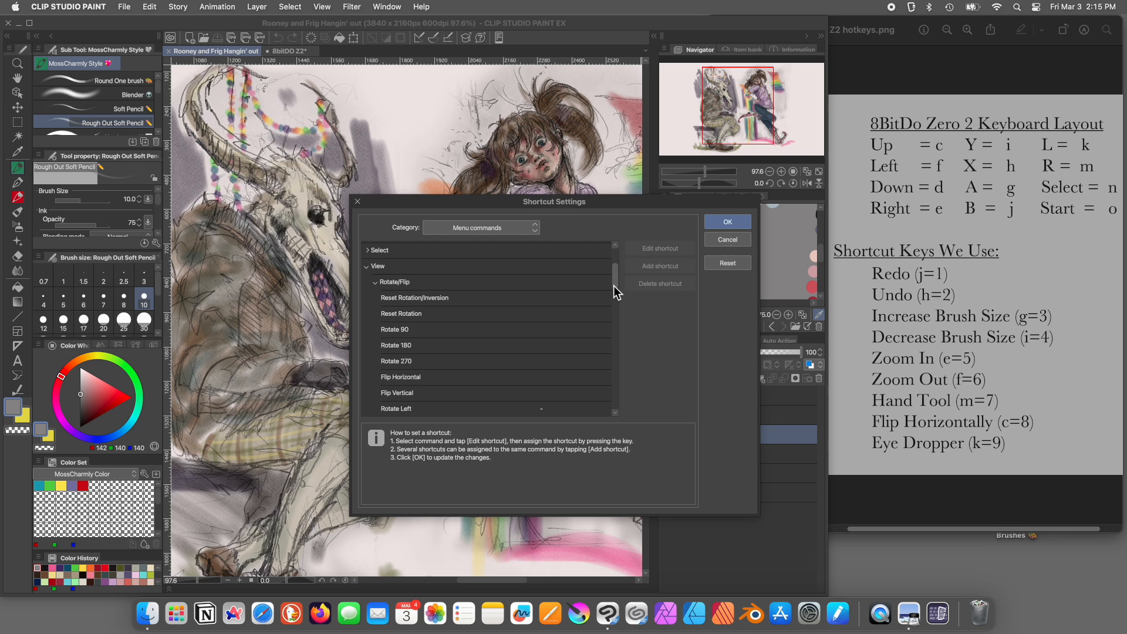
{"action": "left_click_drag", "start_coordinate": [614, 286], "coordinate": [604, 305]}
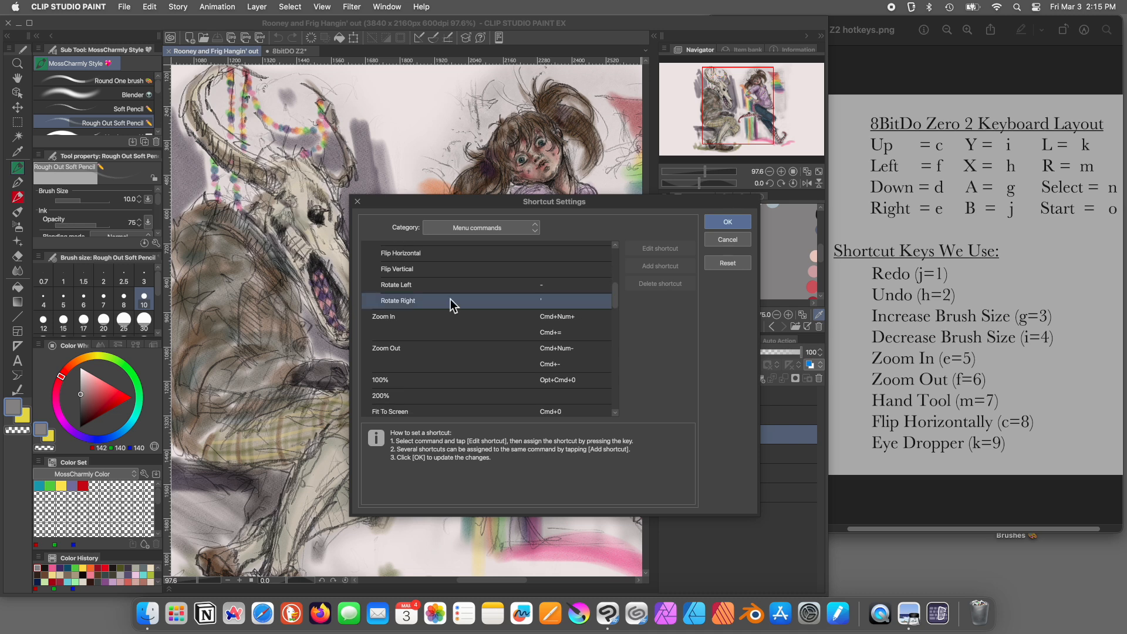
{"action": "left_click", "coordinate": [555, 332]}
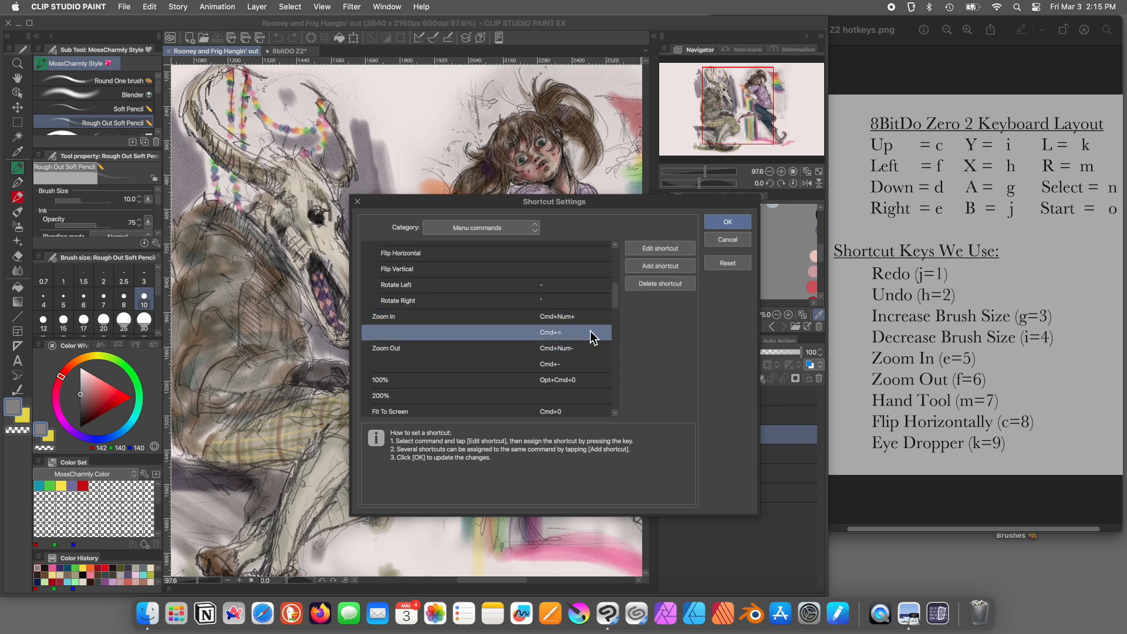
{"action": "left_click", "coordinate": [644, 269]}
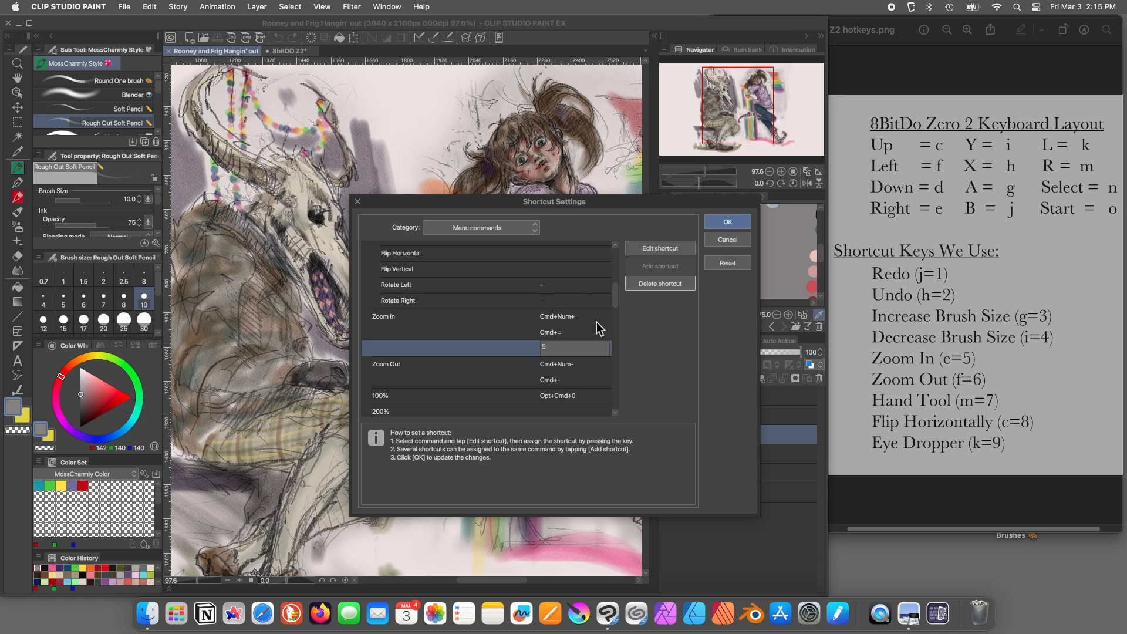
Add the number key 6 as an additional shortcut for the Zoom Out command.
{"action": "left_click", "coordinate": [546, 381]}
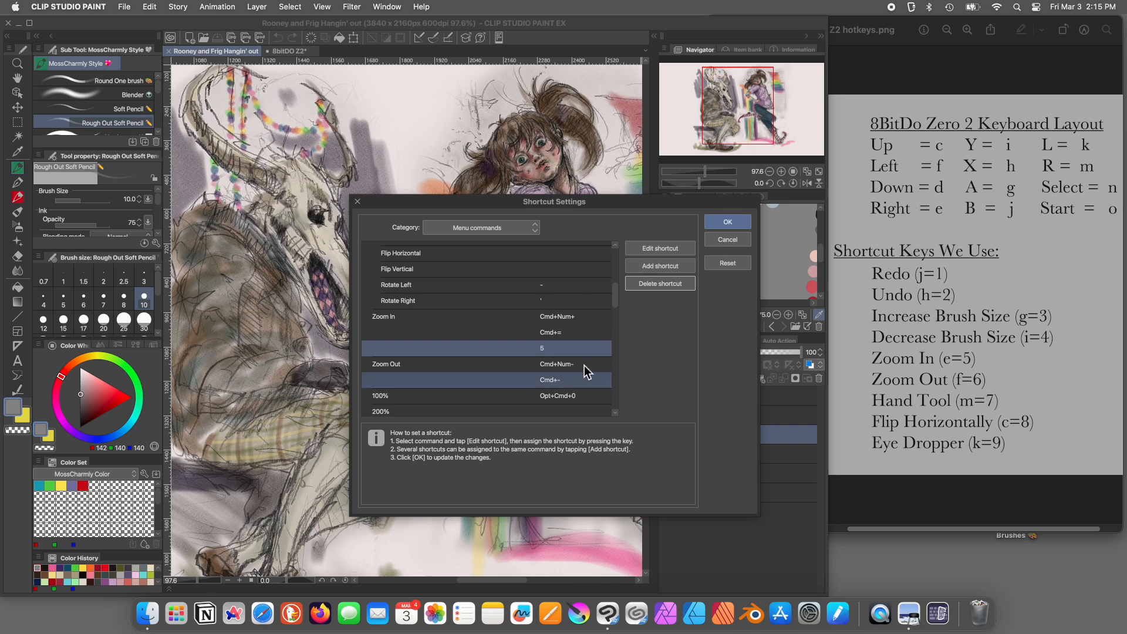
{"action": "left_click", "coordinate": [650, 269]}
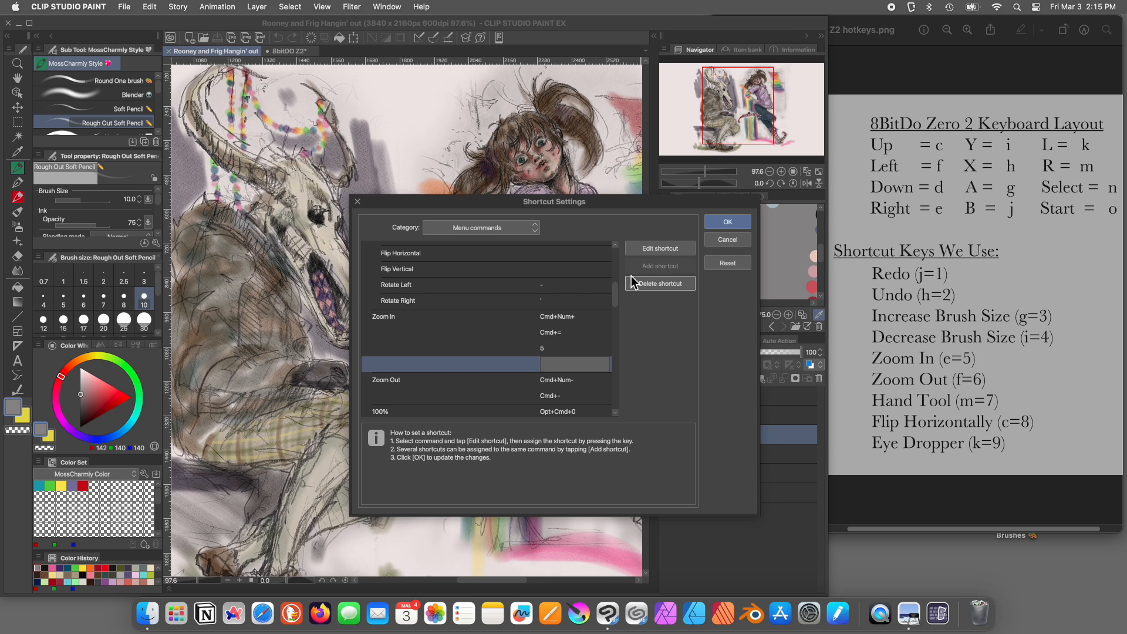
{"action": "left_click", "coordinate": [554, 395]}
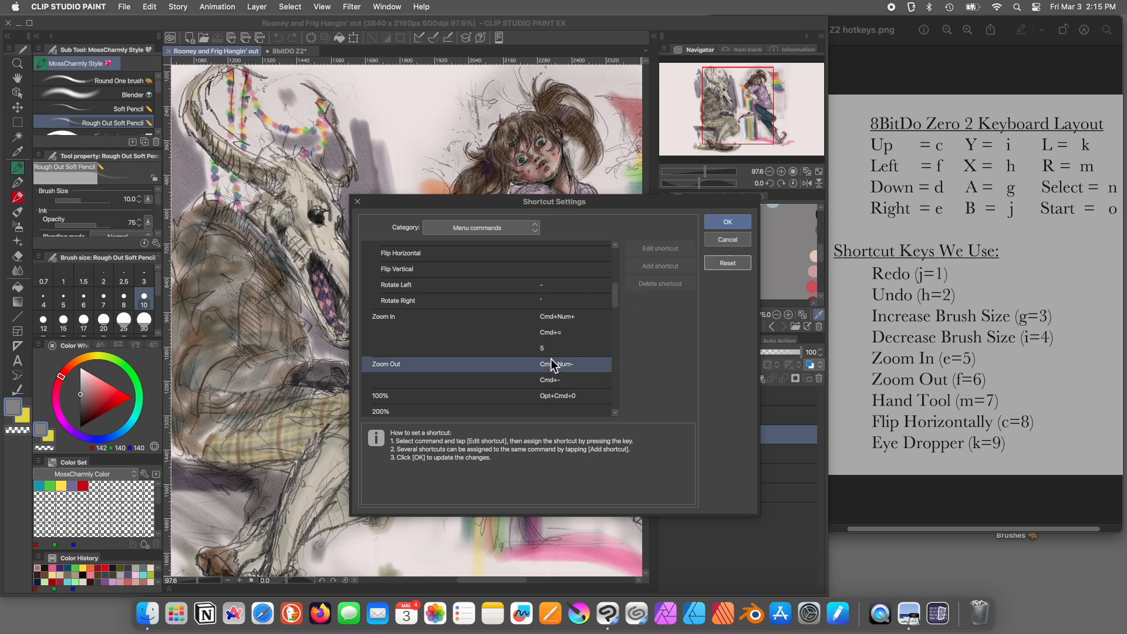
{"action": "left_click", "coordinate": [553, 380]}
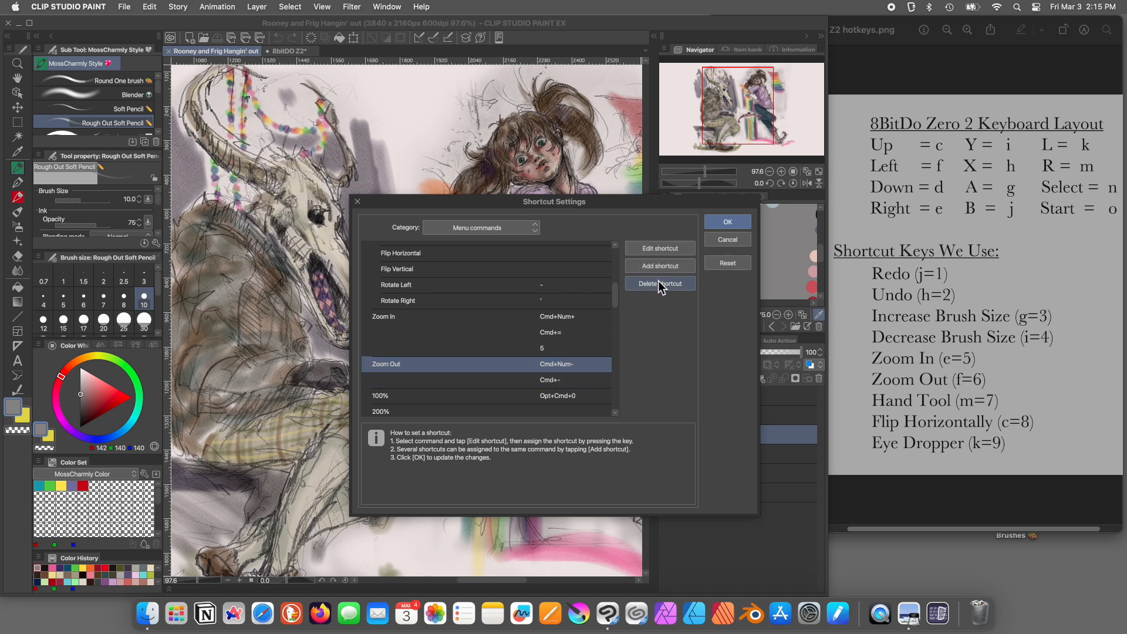
{"action": "left_click", "coordinate": [661, 266]}
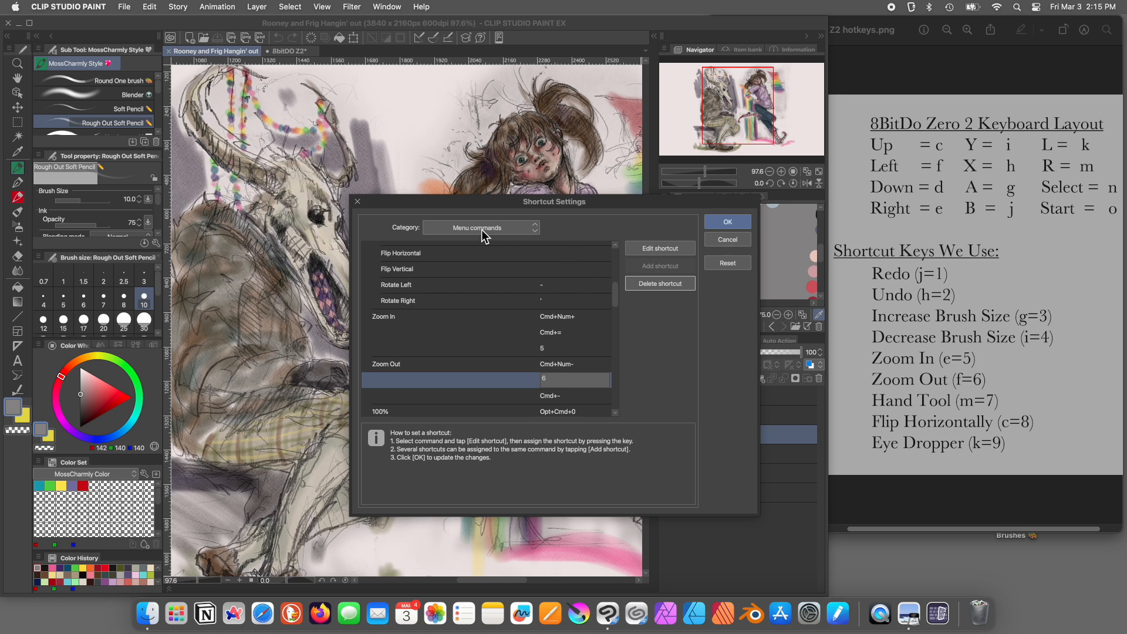
In the Tools category, assign the number key 7 as the shortcut for the Hand sub tool in the Move group.
{"action": "left_click", "coordinate": [446, 230]}
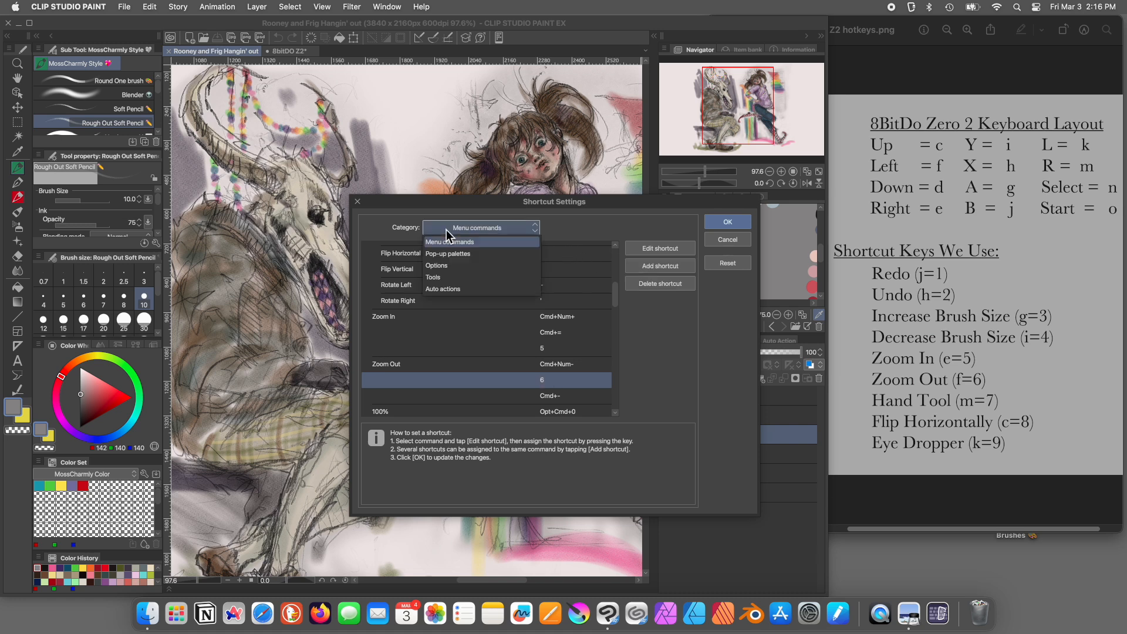
{"action": "left_click", "coordinate": [442, 278]}
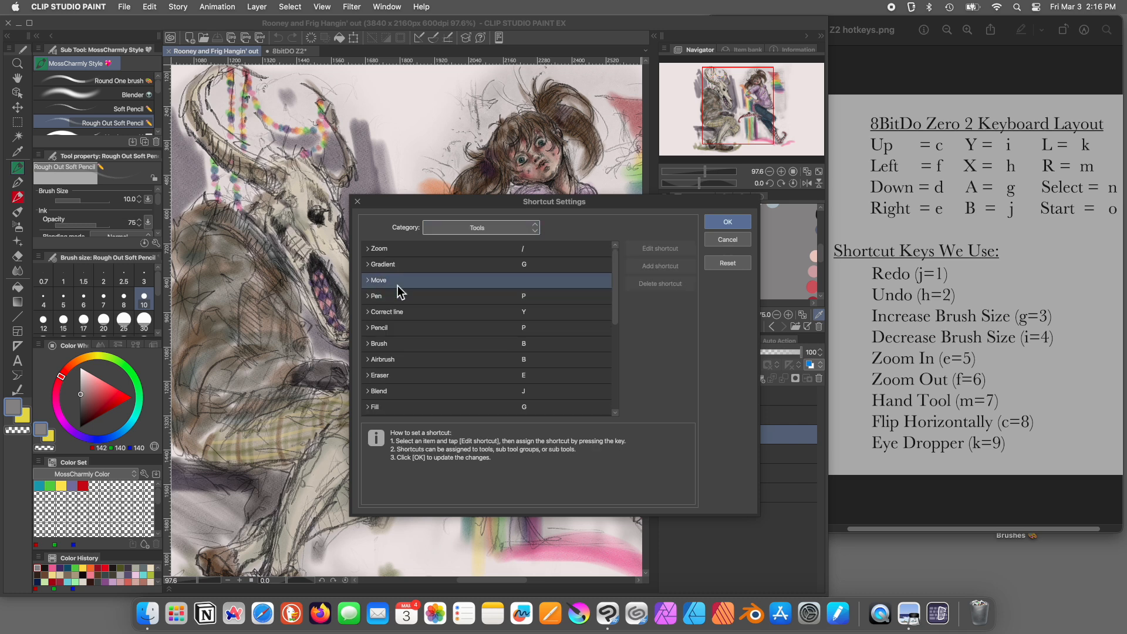
{"action": "double_click", "coordinate": [377, 284]}
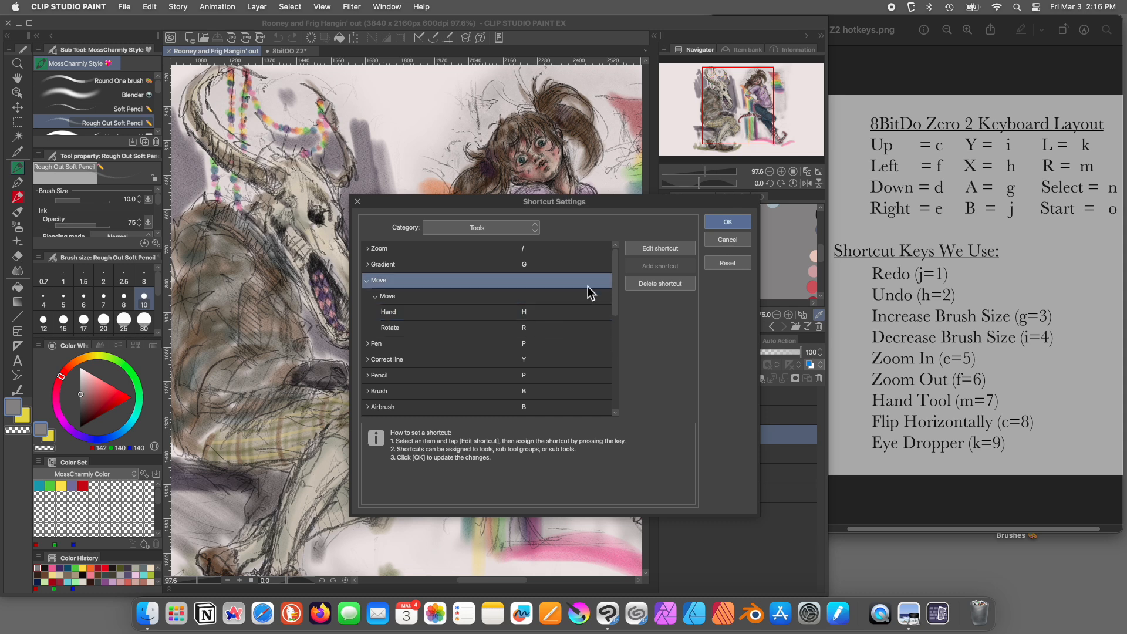
{"action": "left_click", "coordinate": [557, 316]}
{"action": "left_click", "coordinate": [556, 315]}
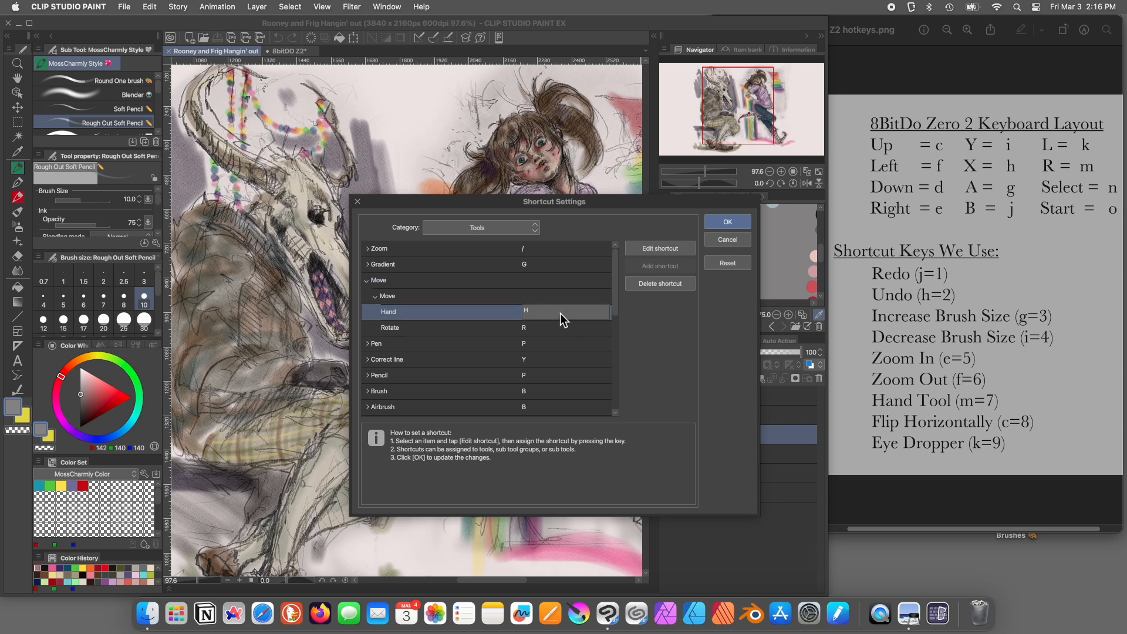
{"action": "left_click", "coordinate": [665, 252]}
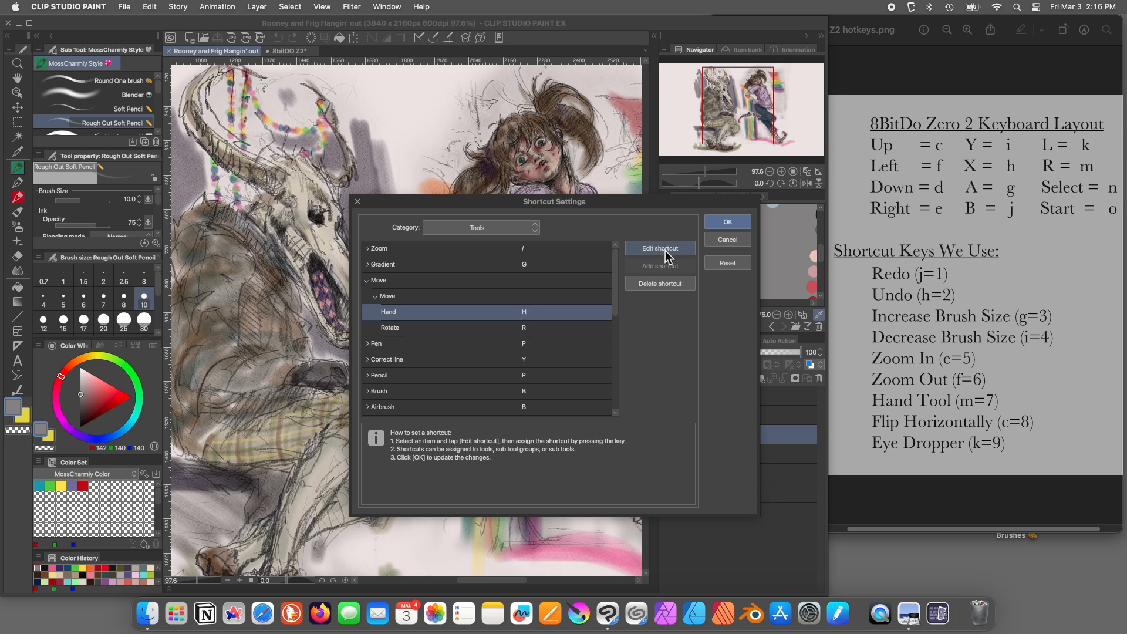
{"action": "double_click", "coordinate": [531, 310]}
In the Menu commands category, assign the number key 8 to Flip Horizontal among the View category's Rotate/Flip commands.
{"action": "left_click", "coordinate": [482, 228]}
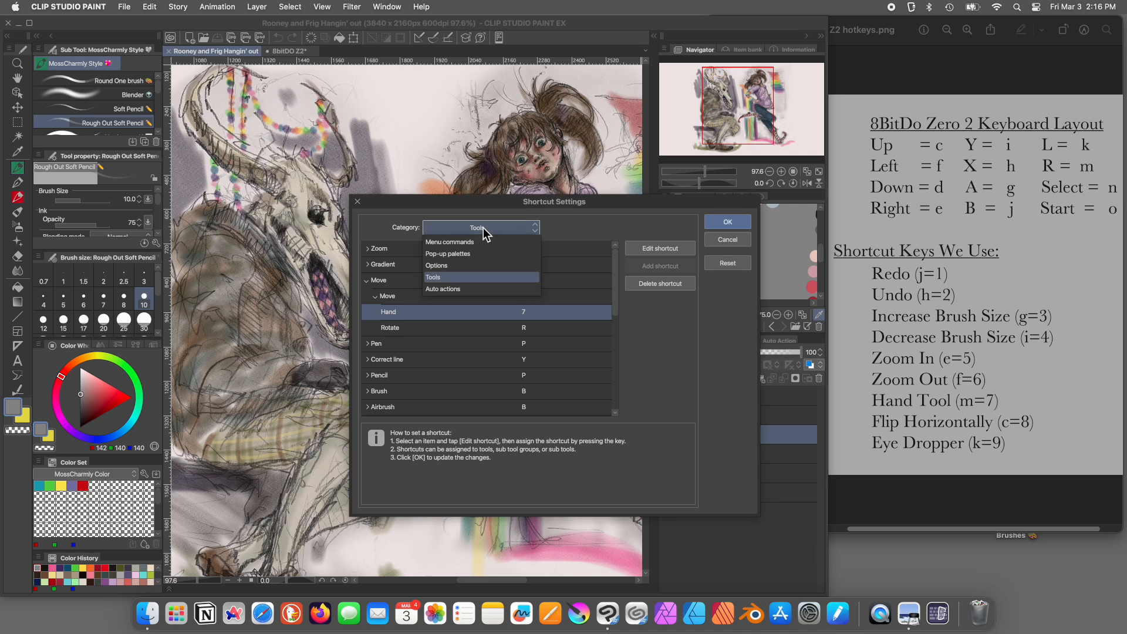
{"action": "left_click", "coordinate": [459, 244]}
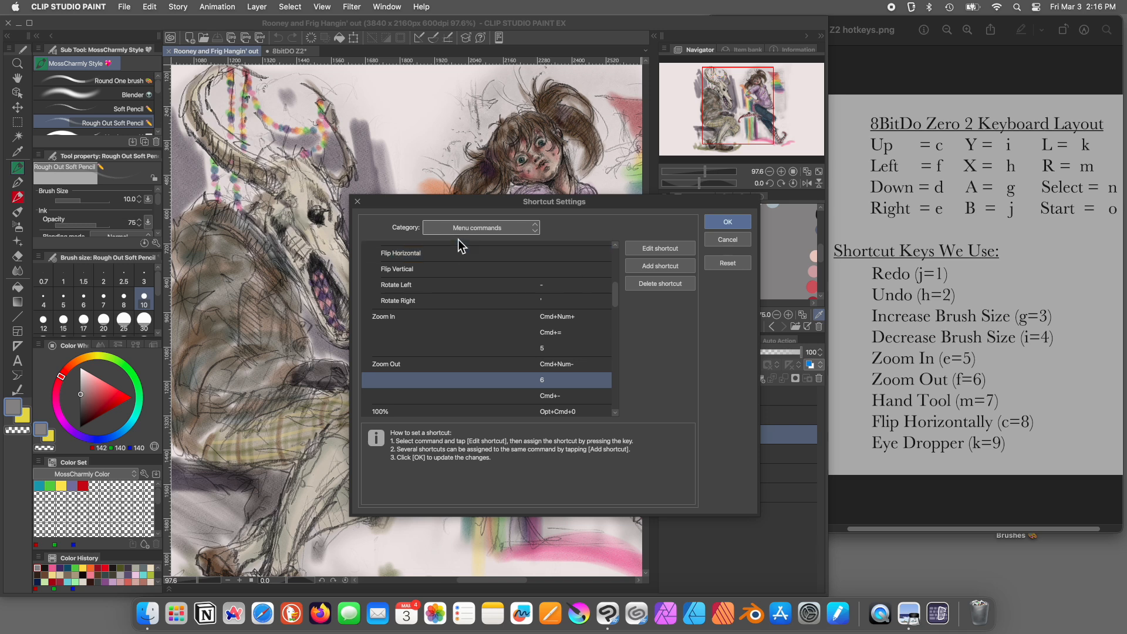
{"action": "left_click_drag", "start_coordinate": [614, 297], "coordinate": [609, 275]}
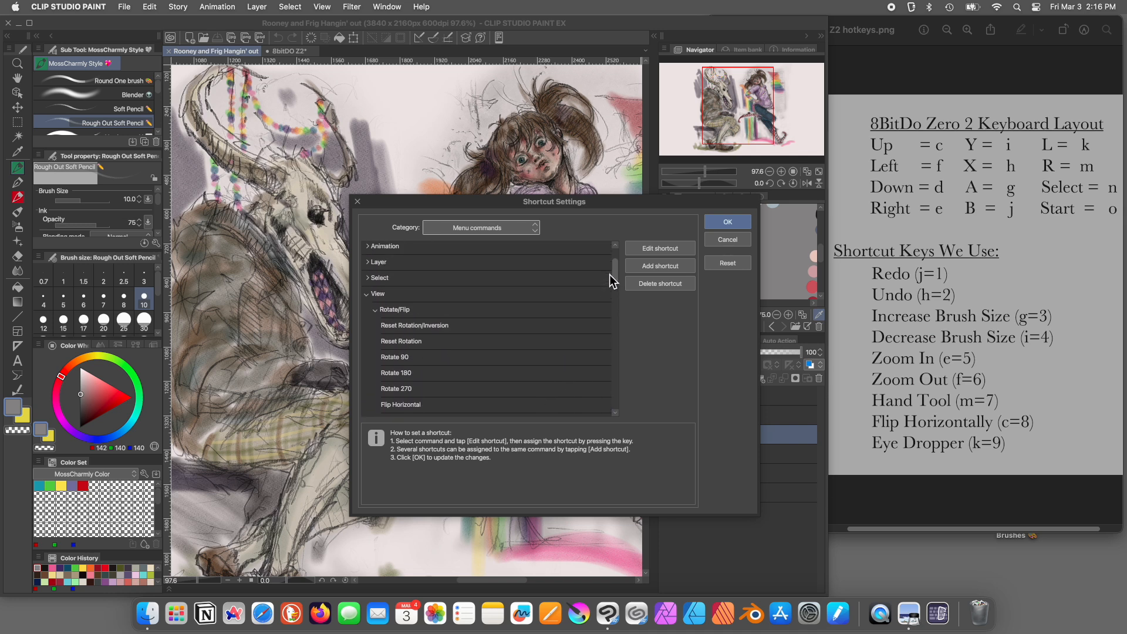
{"action": "left_click", "coordinate": [374, 312]}
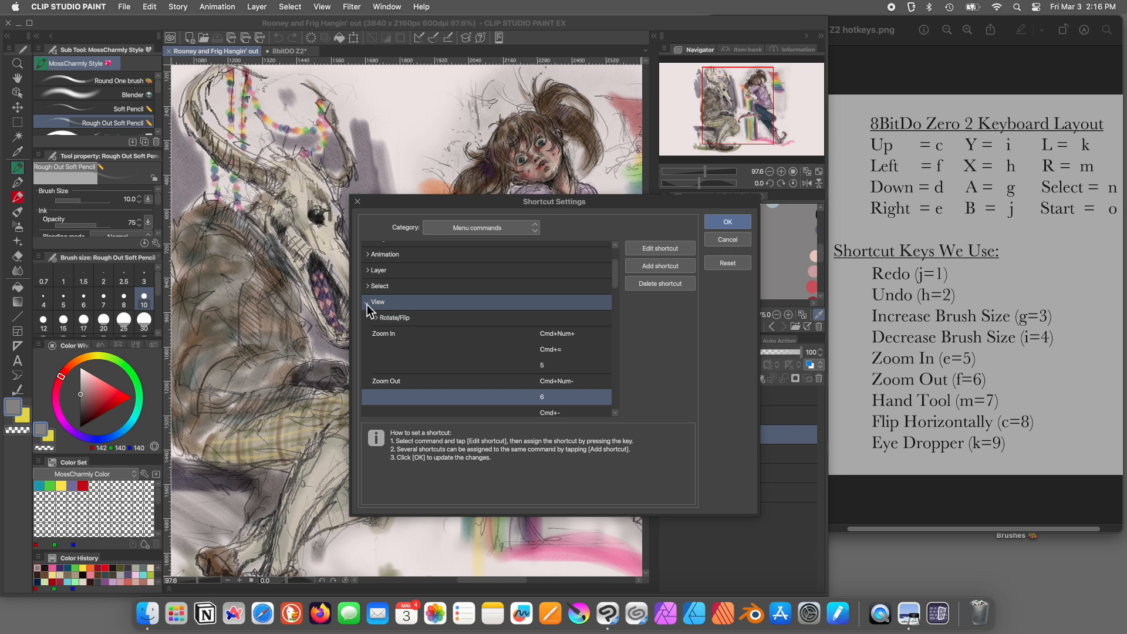
{"action": "left_click", "coordinate": [368, 304]}
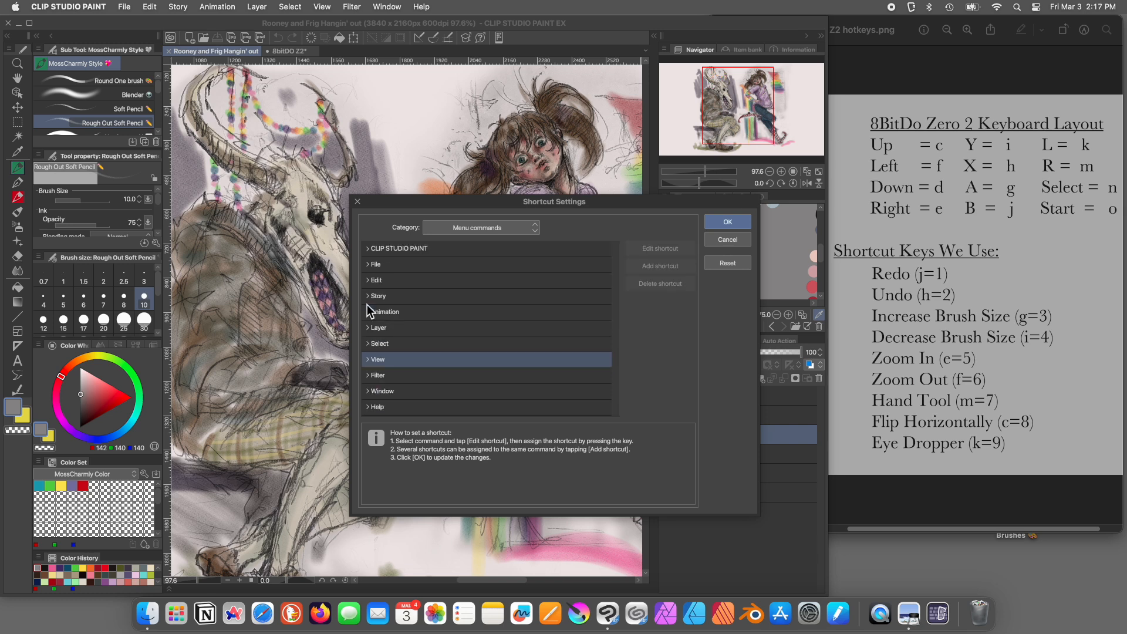
{"action": "left_click", "coordinate": [368, 362]}
{"action": "left_click", "coordinate": [372, 361]}
{"action": "scroll", "coordinate": [616, 273], "scroll_direction": "down", "scroll_amount": 5}
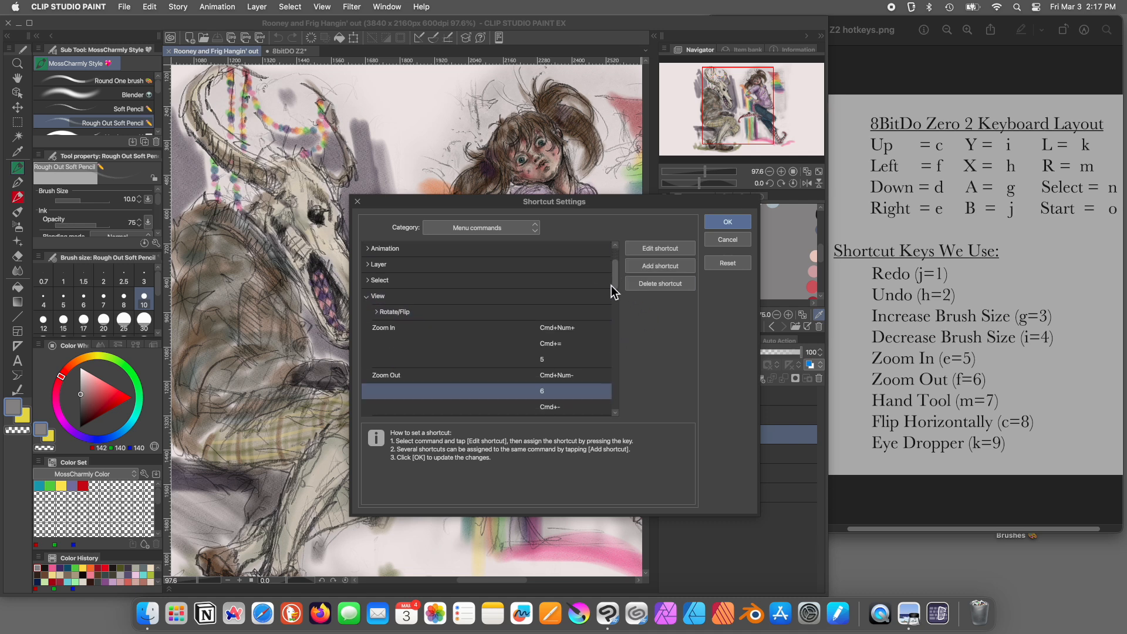
{"action": "left_click", "coordinate": [398, 354]}
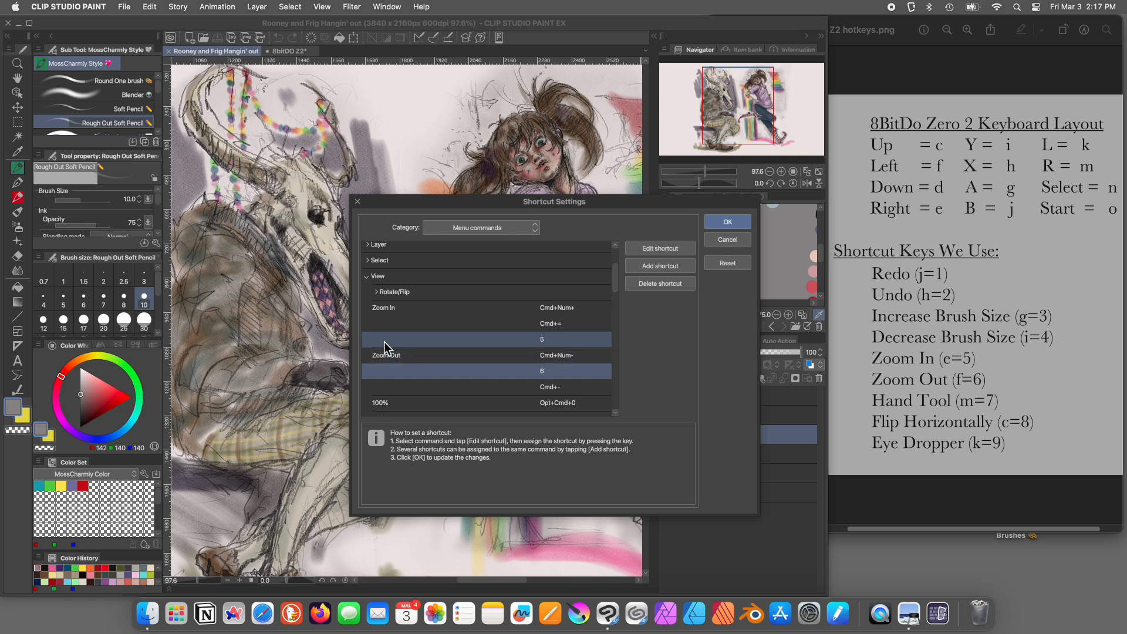
{"action": "left_click", "coordinate": [376, 294]}
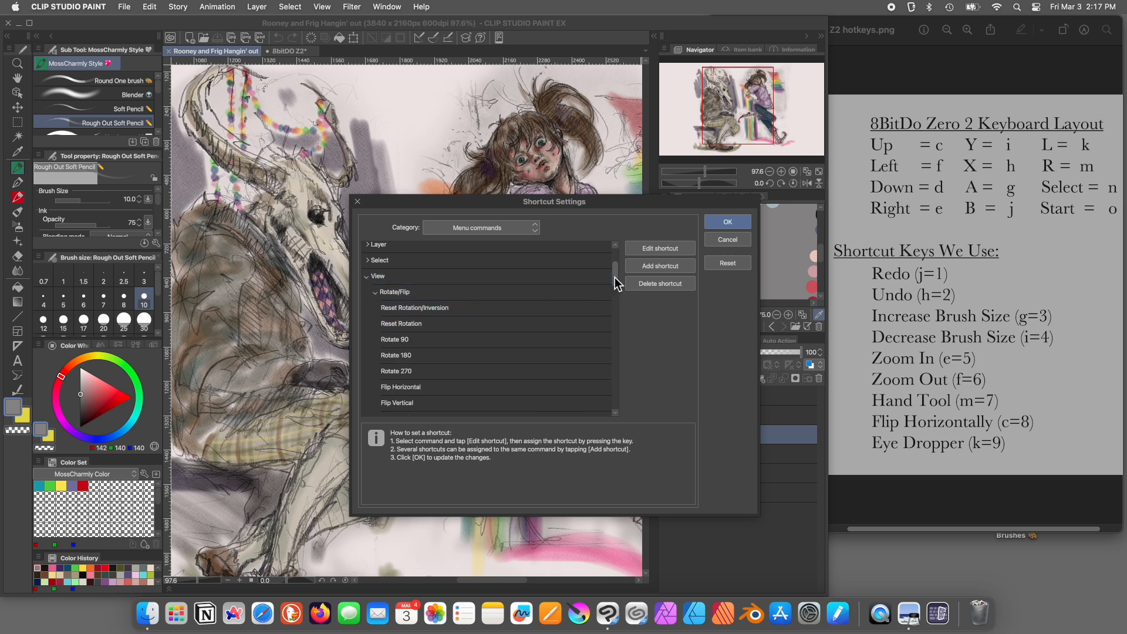
{"action": "left_click_drag", "start_coordinate": [615, 278], "coordinate": [615, 281]}
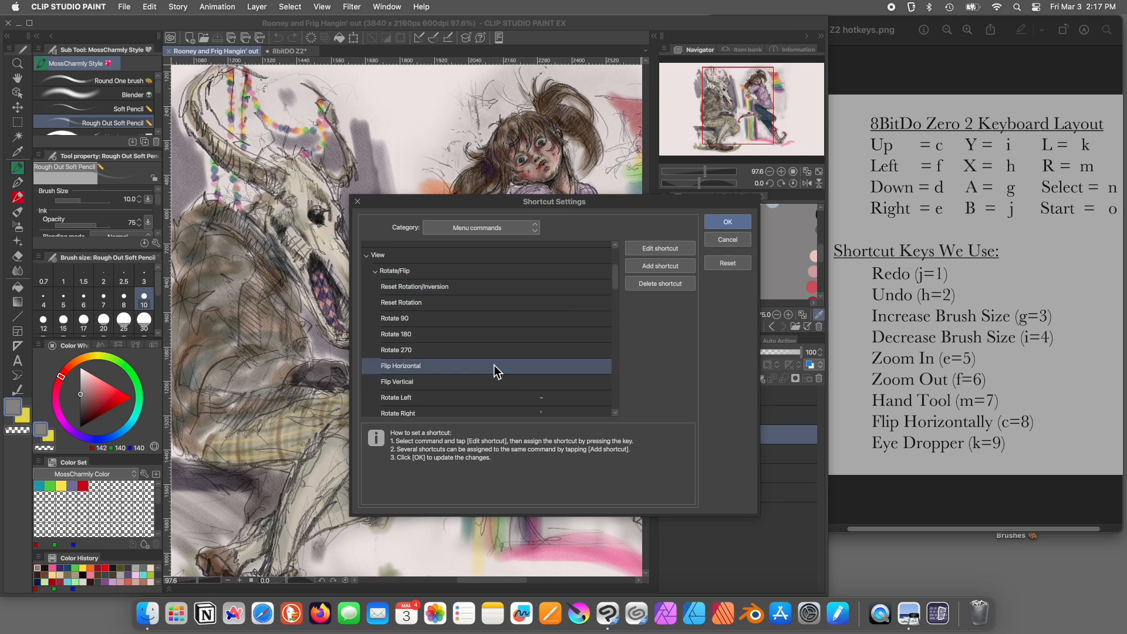
{"action": "left_click", "coordinate": [412, 367]}
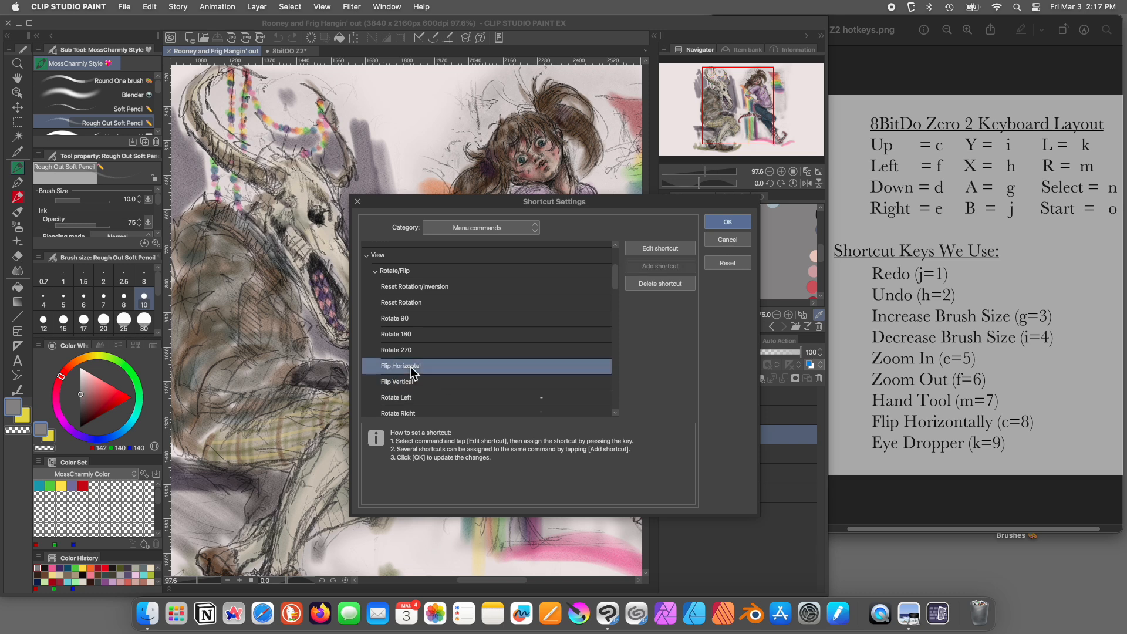
{"action": "double_click", "coordinate": [412, 368]}
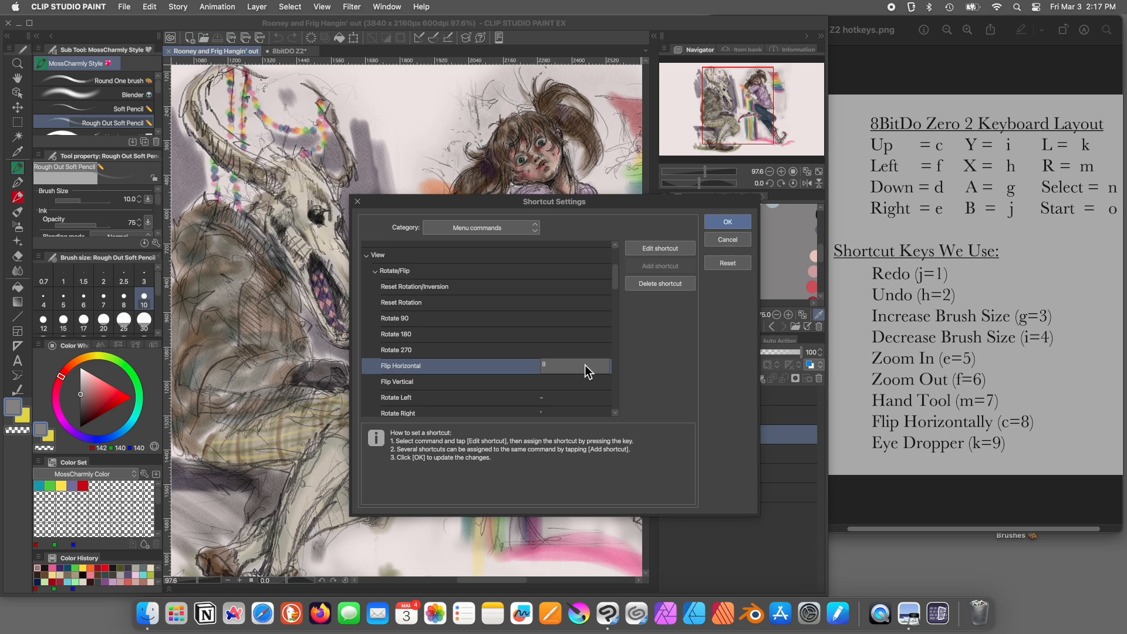
Return to the Tools category, assign the number key 9 to the Eyedropper tool, and apply the shortcut settings.
{"action": "left_click", "coordinate": [436, 233]}
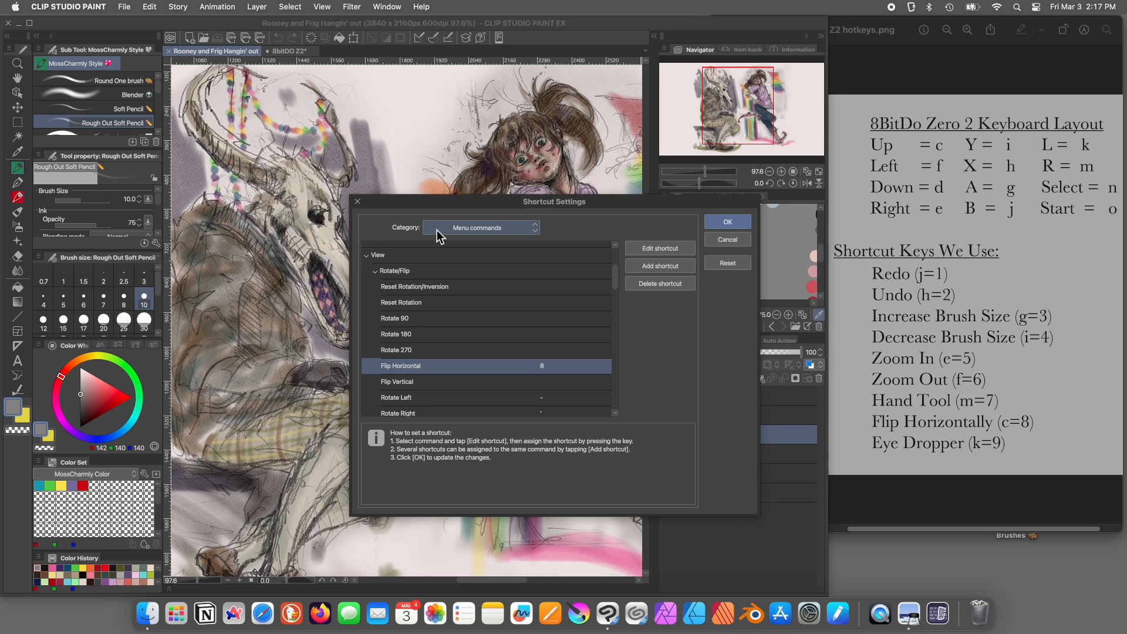
{"action": "left_click", "coordinate": [438, 230]}
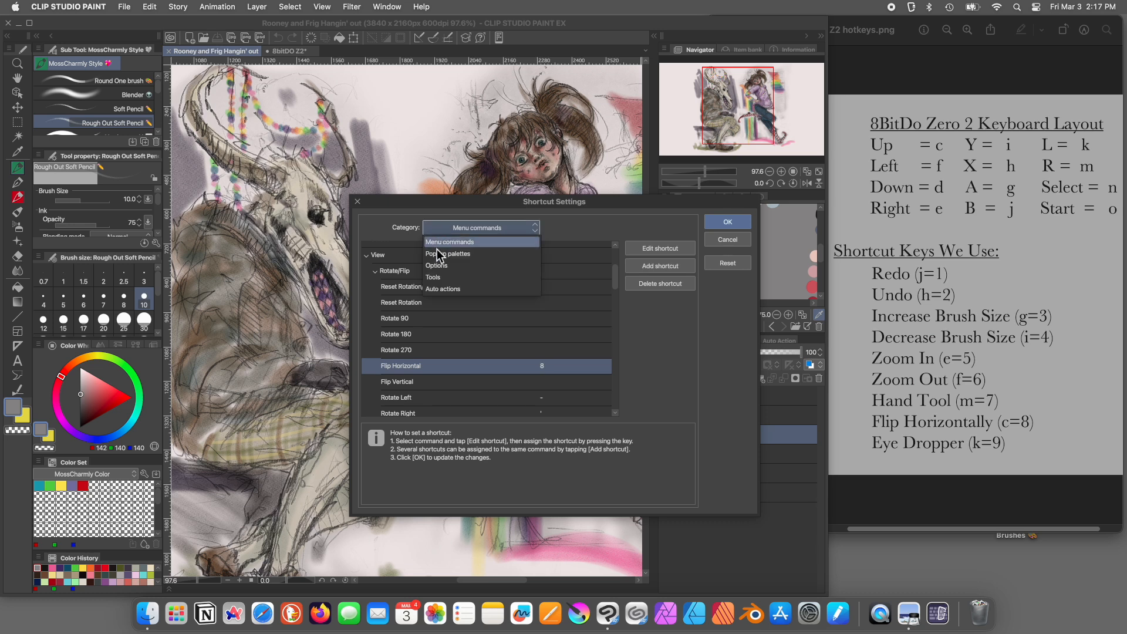
{"action": "left_click", "coordinate": [445, 277]}
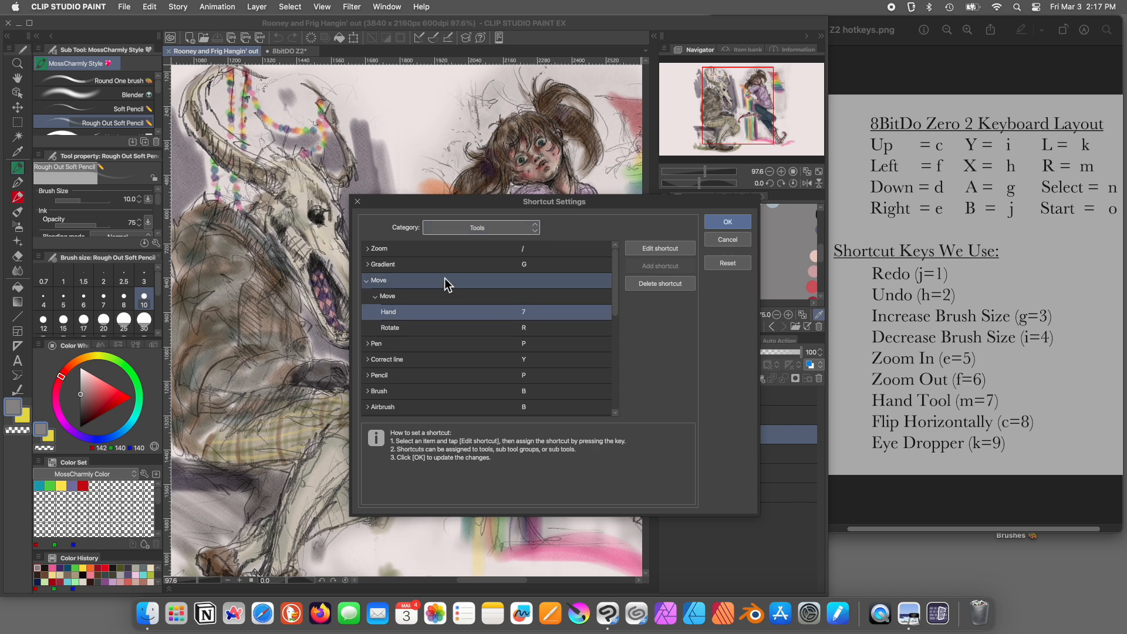
{"action": "left_click", "coordinate": [376, 297]}
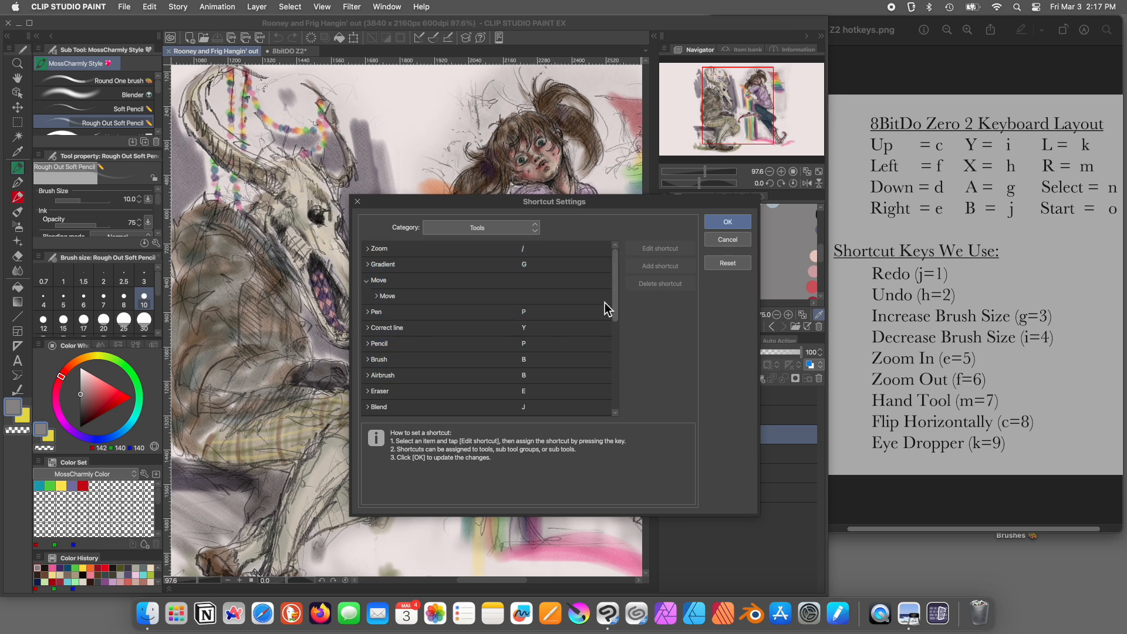
{"action": "left_click_drag", "start_coordinate": [618, 280], "coordinate": [605, 335]}
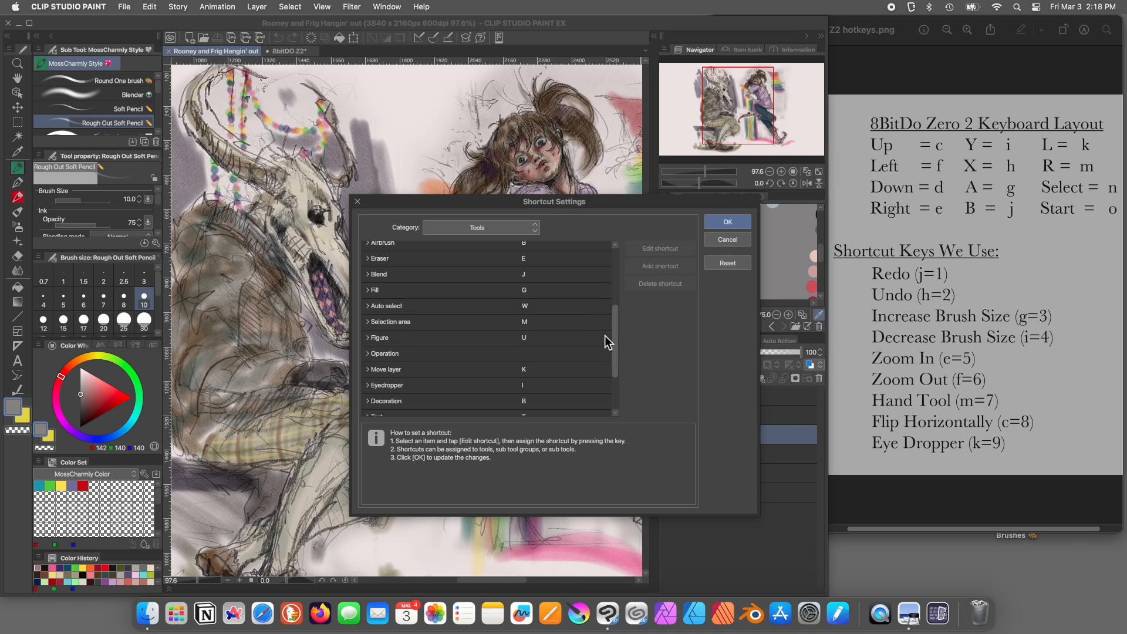
{"action": "left_click", "coordinate": [525, 385]}
{"action": "double_click", "coordinate": [525, 385]}
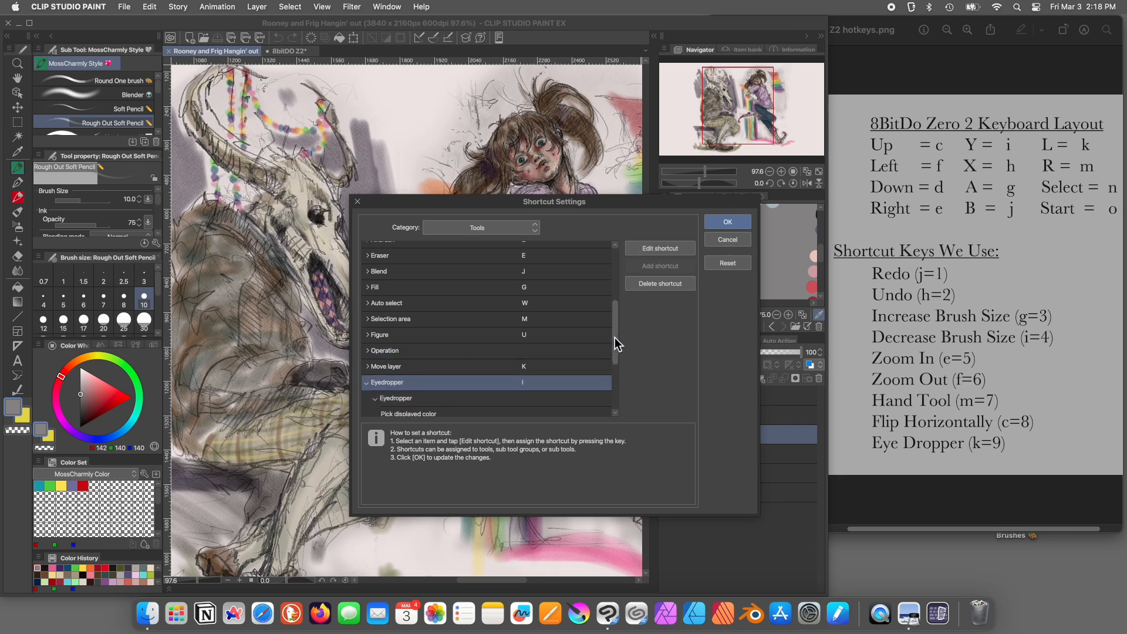
{"action": "left_click_drag", "start_coordinate": [614, 337], "coordinate": [613, 358]}
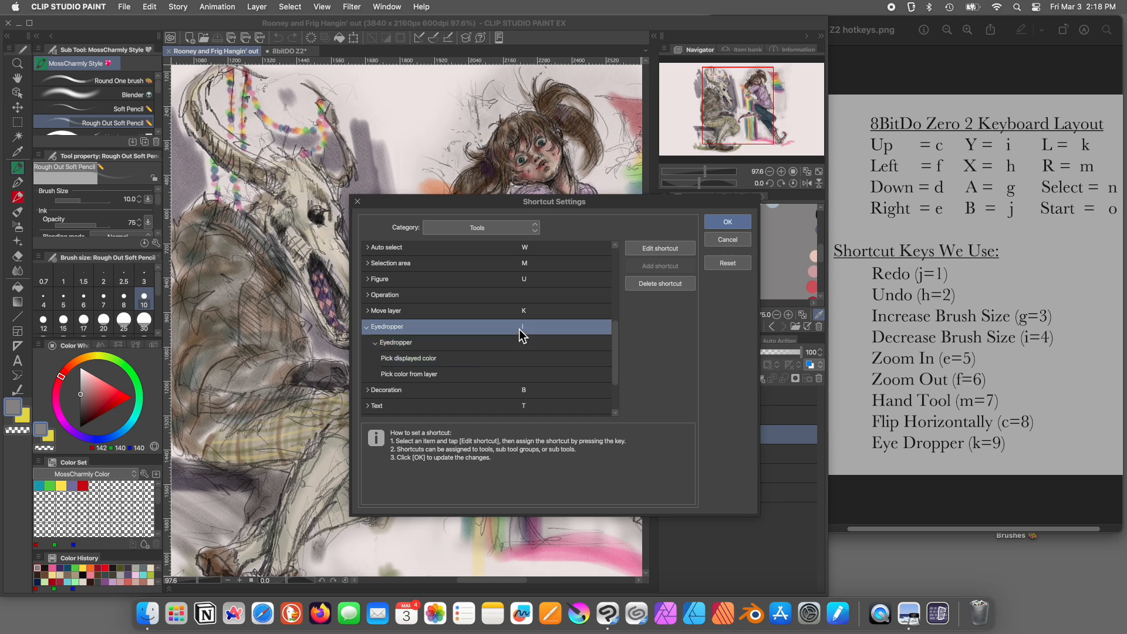
{"action": "left_click", "coordinate": [658, 247]}
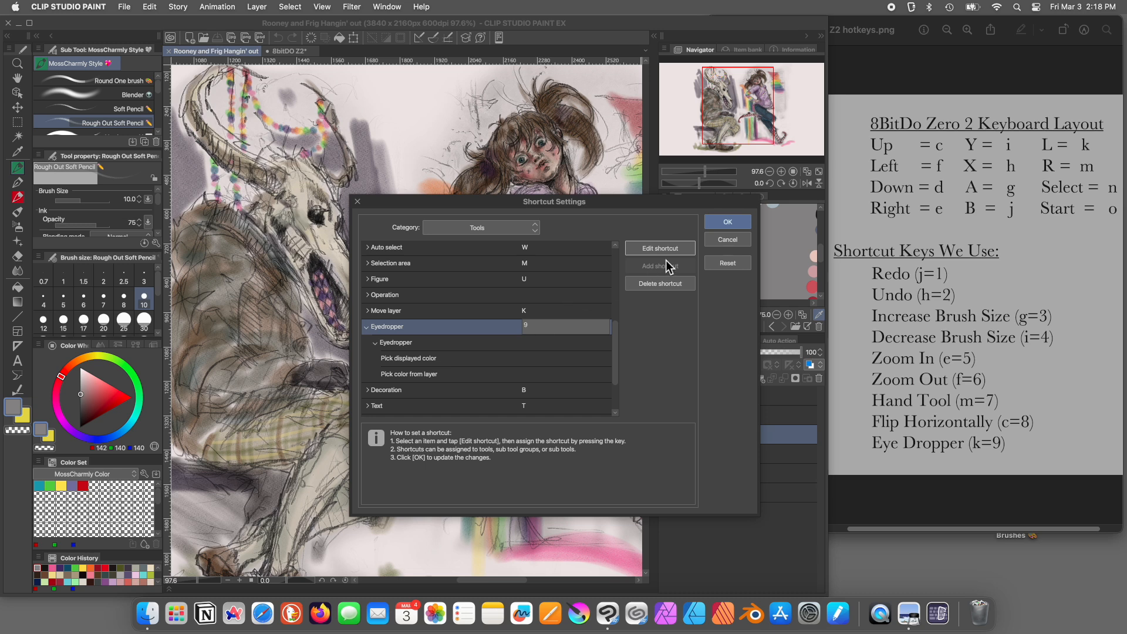
{"action": "left_click", "coordinate": [728, 222]}
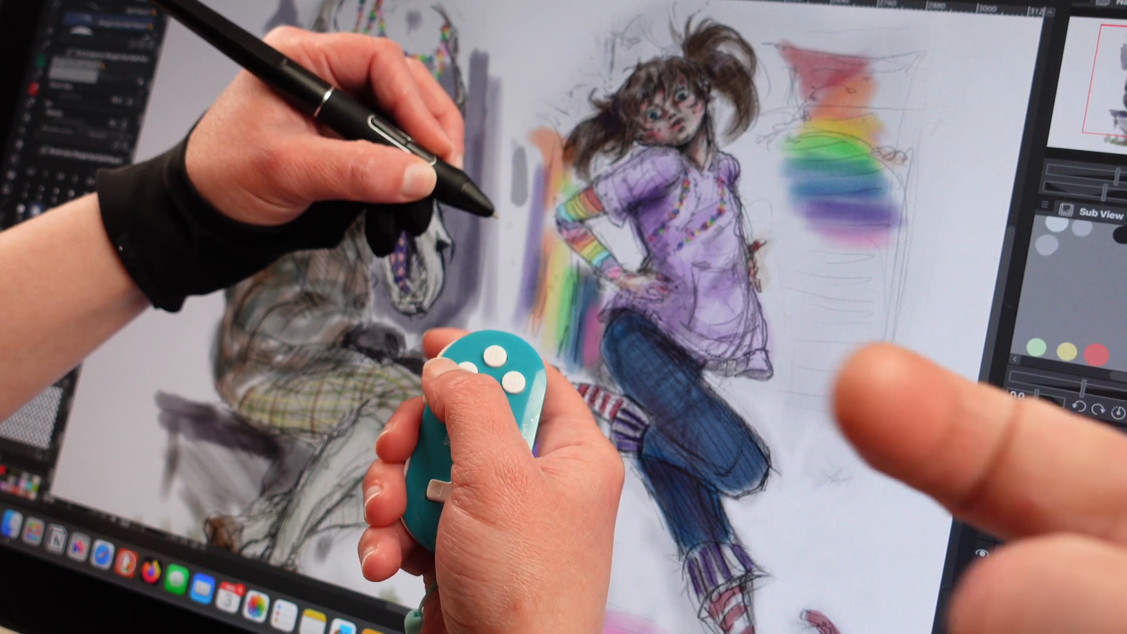
{"action": "left_click_drag", "start_coordinate": [520, 193], "coordinate": [548, 192]}
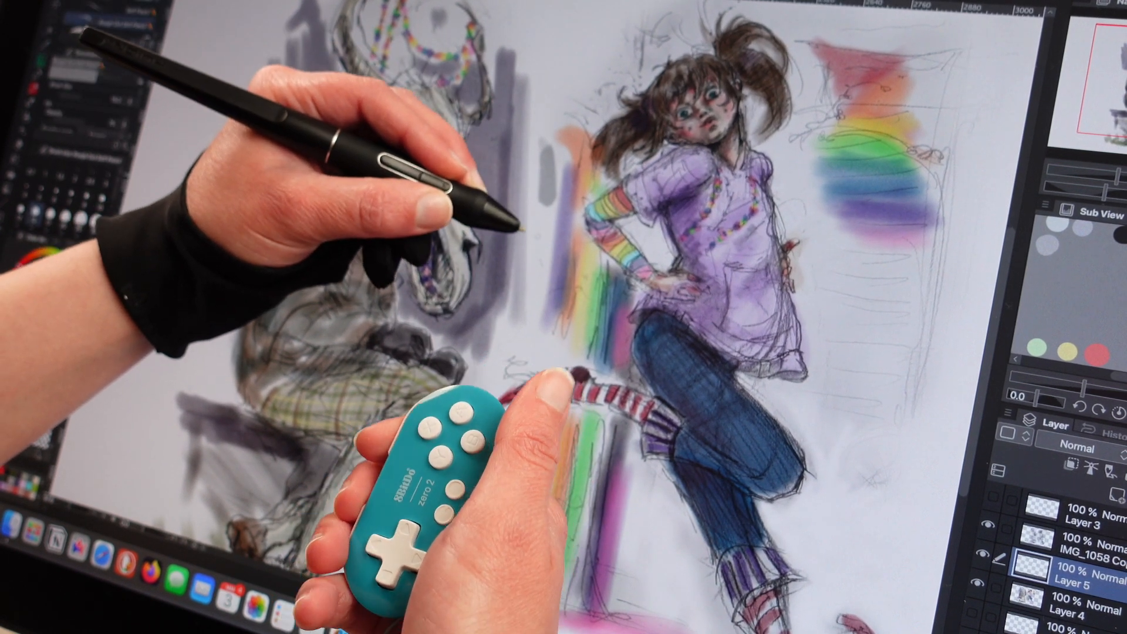
{"action": "mouse_move", "coordinate": [522, 203]}
{"action": "left_mouse_down"}
{"action": "mouse_move", "coordinate": [484, 192]}
{"action": "mouse_move", "coordinate": [500, 198]}
{"action": "left_mouse_up"}
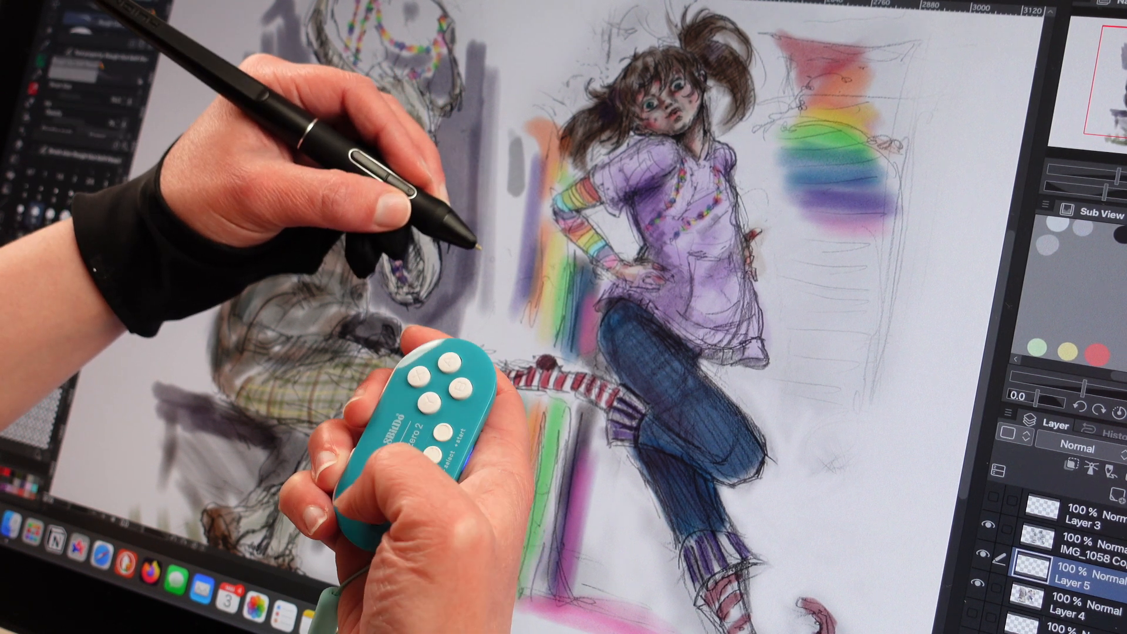
{"action": "key", "text": "h"}
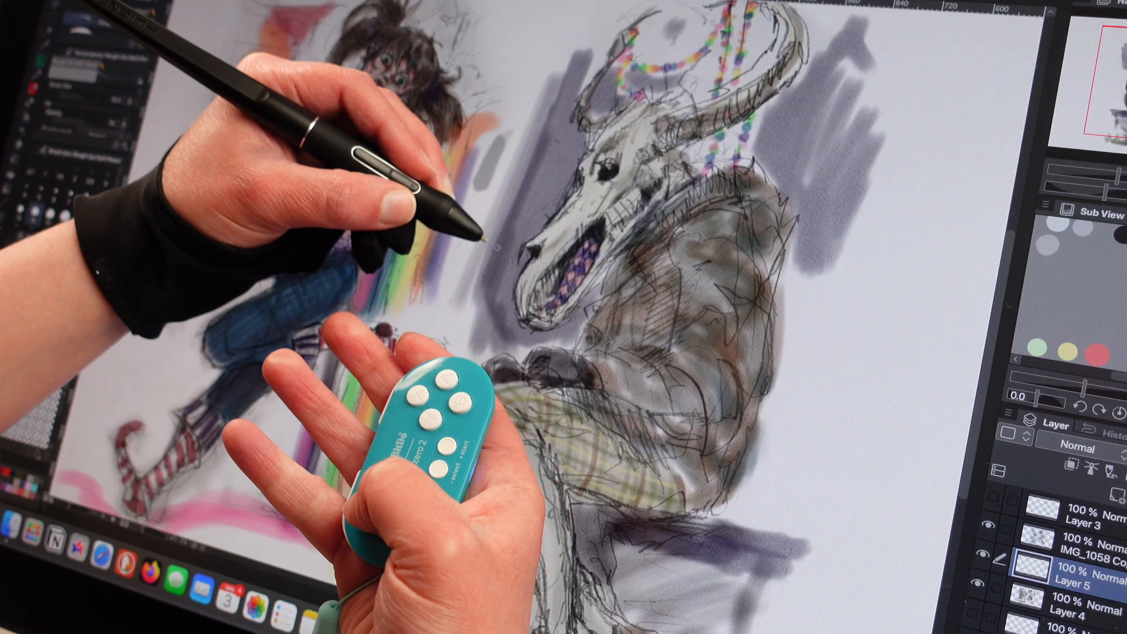
{"action": "key", "text": "h"}
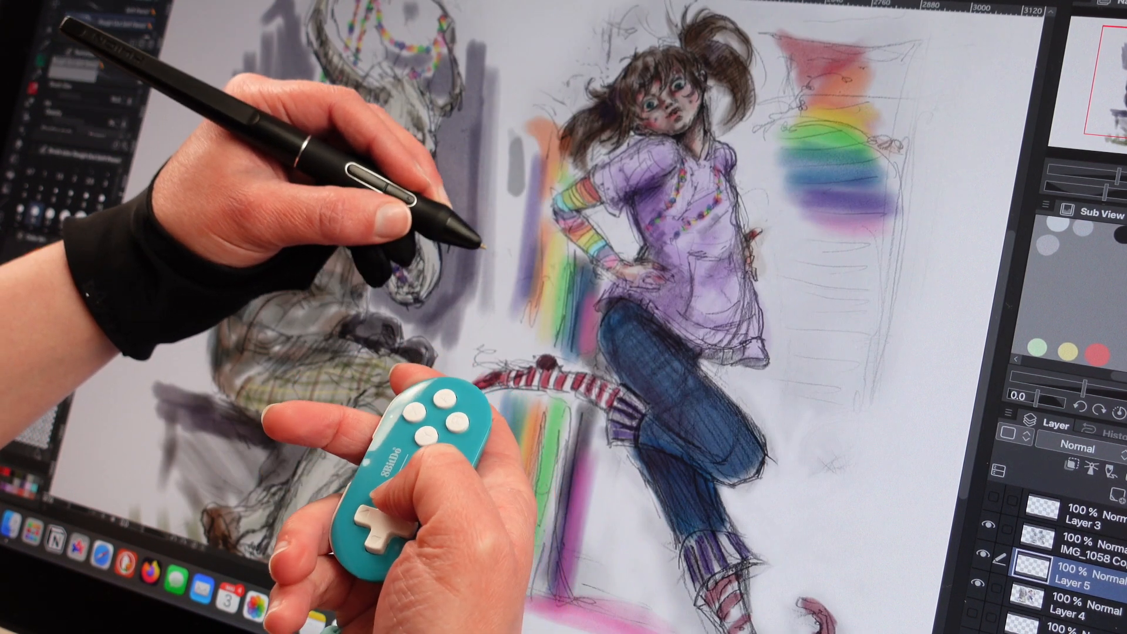
{"action": "key", "text": "minus"}
{"action": "key", "text": "plus"}
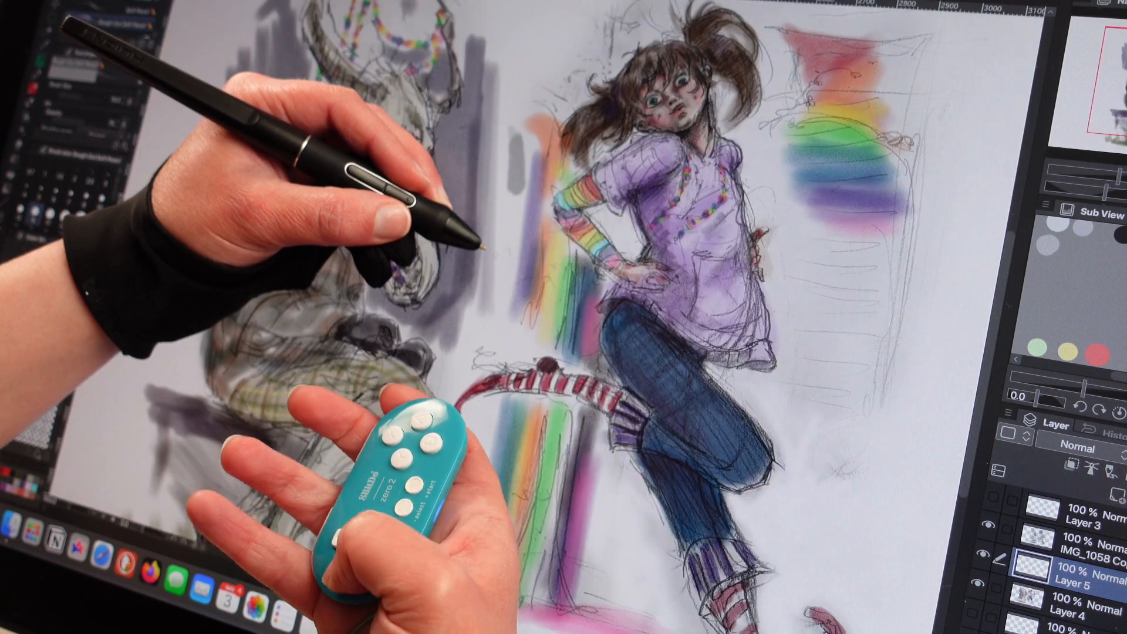
{"action": "key", "text": "plus"}
{"action": "key", "text": "plus"}
{"action": "key", "text": "minus"}
{"action": "key", "text": "minus"}
{"action": "key", "text": "minus"}
{"action": "key", "text": "plus"}
{"action": "key", "text": "plus"}
{"action": "key", "text": "plus"}
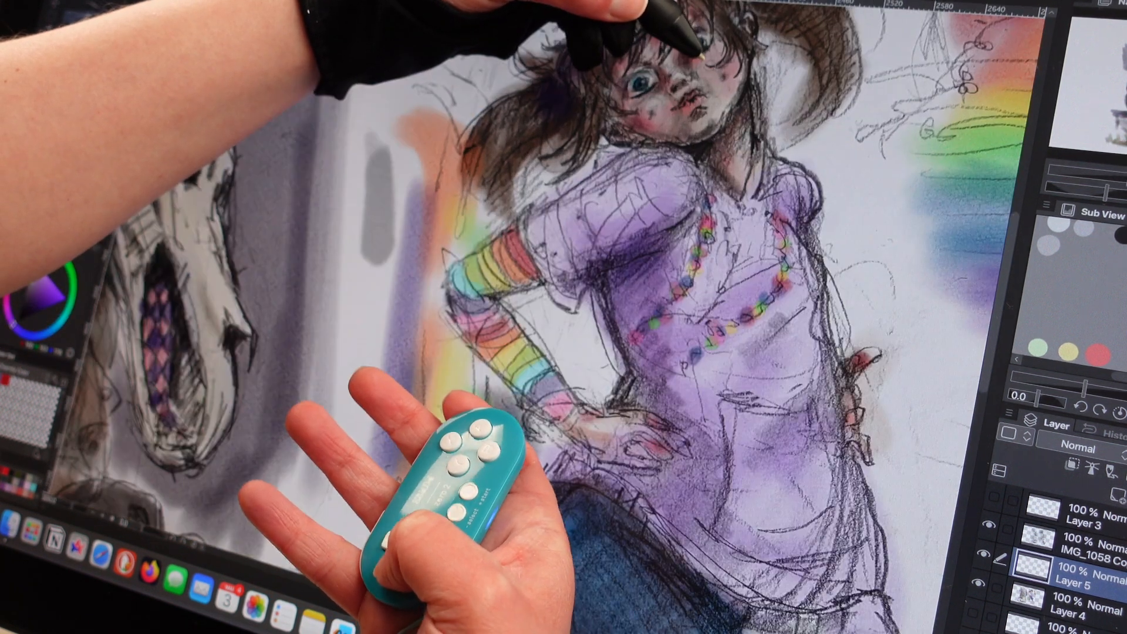
{"action": "key", "text": "super+plus"}
{"action": "key", "text": "super+minus"}
{"action": "key", "text": "super+minus"}
{"action": "key", "text": "super+minus"}
{"action": "key", "text": "super+plus"}
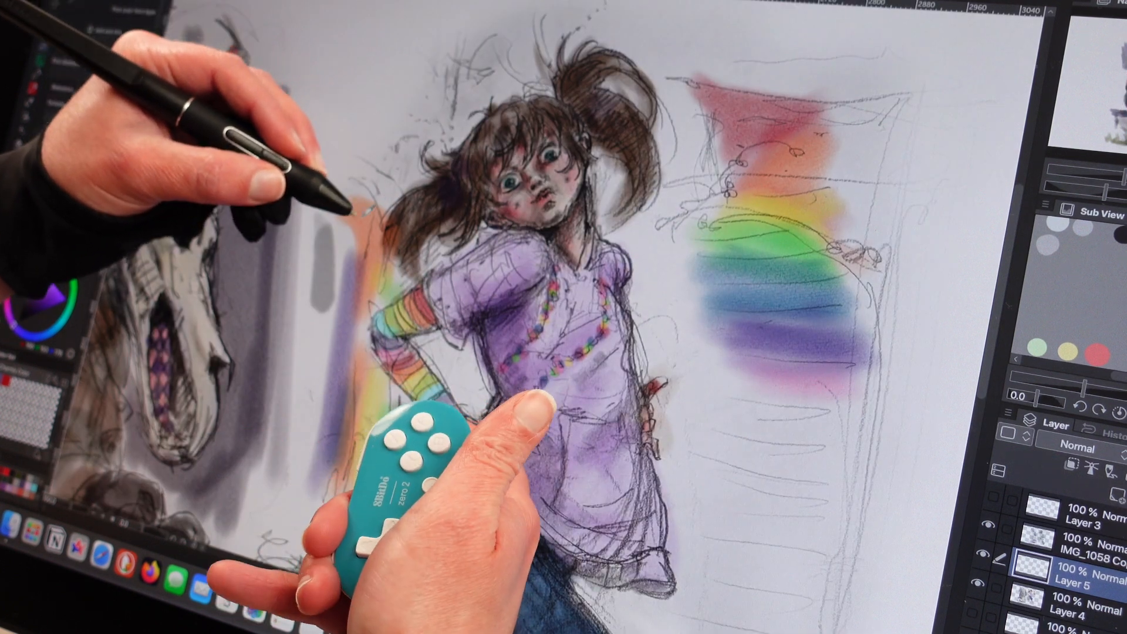
{"action": "left_click_drag", "start_coordinate": [386, 223], "coordinate": [555, 221]}
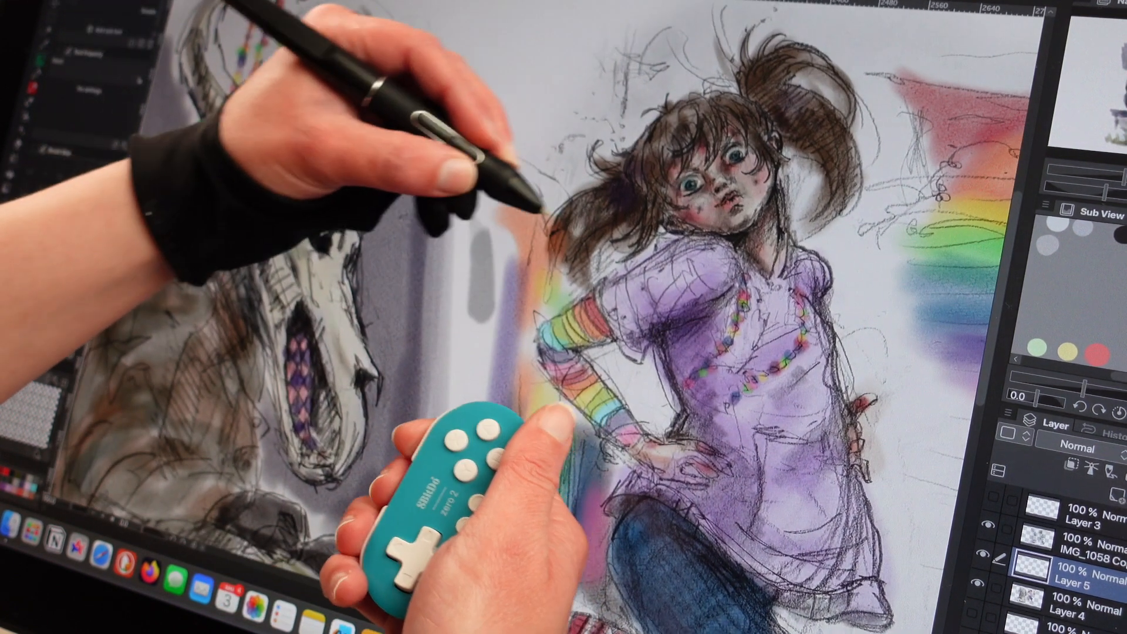
{"action": "key", "text": "super+minus"}
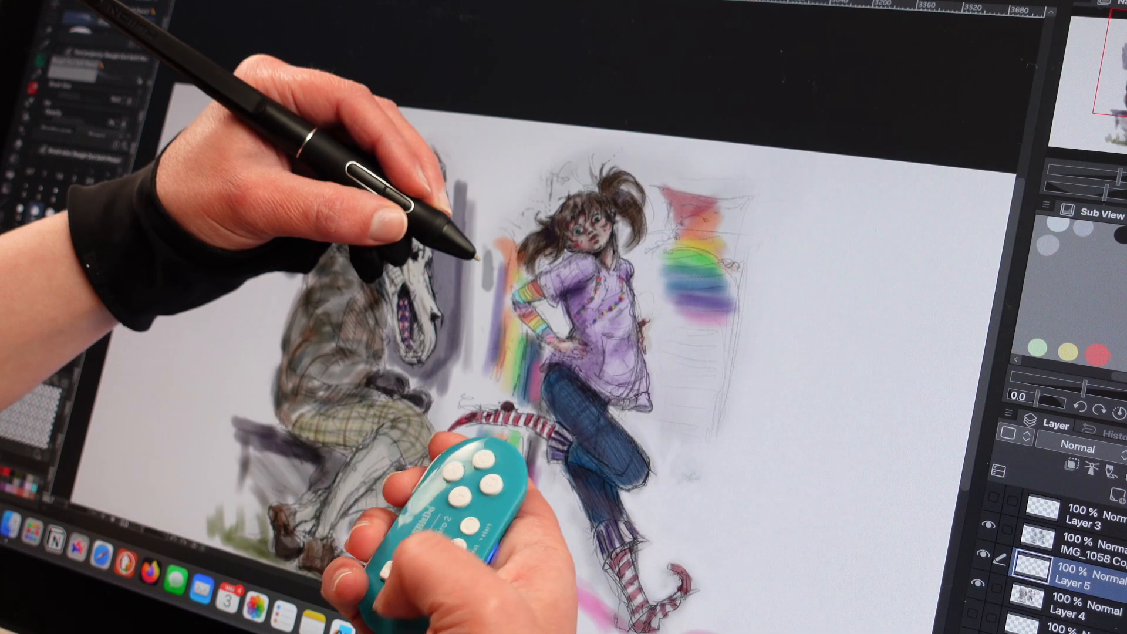
{"action": "left_click_drag", "start_coordinate": [478, 252], "coordinate": [484, 175]}
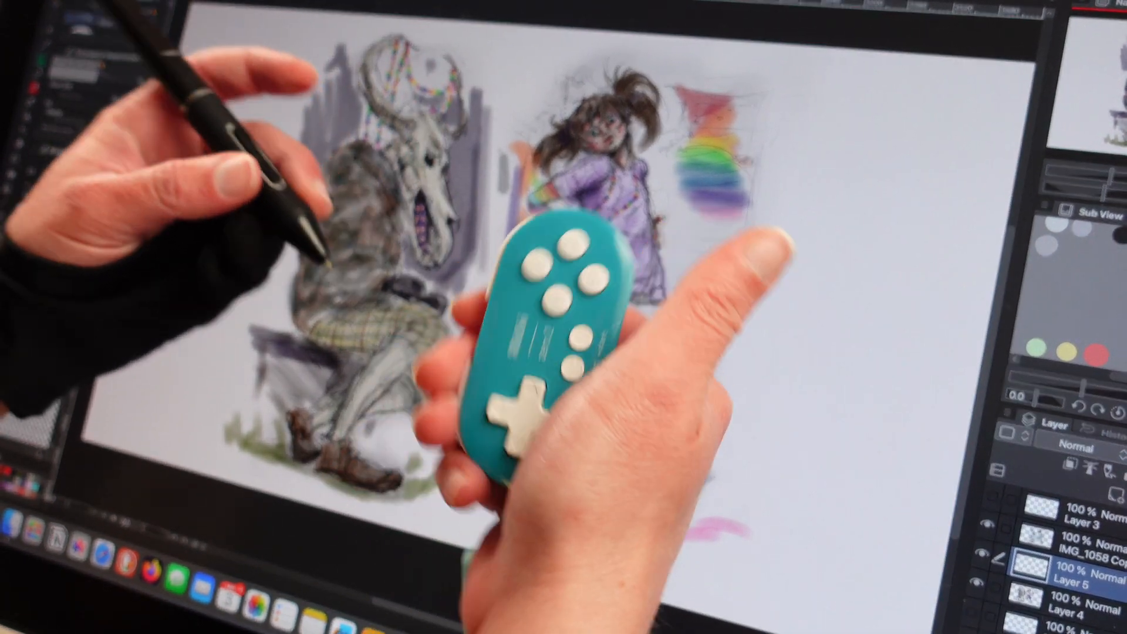